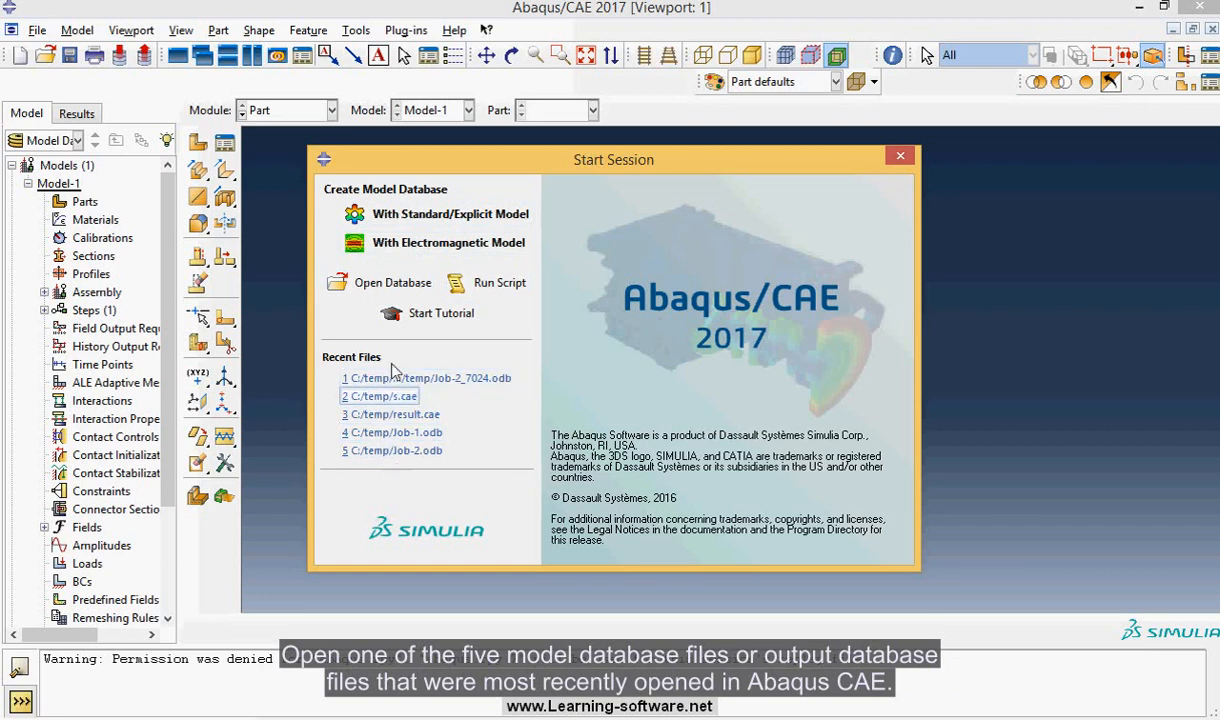
Step: Create a new model database with a Standard/Explicit model and view the list of available modules
{"action": "left_click", "coordinate": [410, 214]}
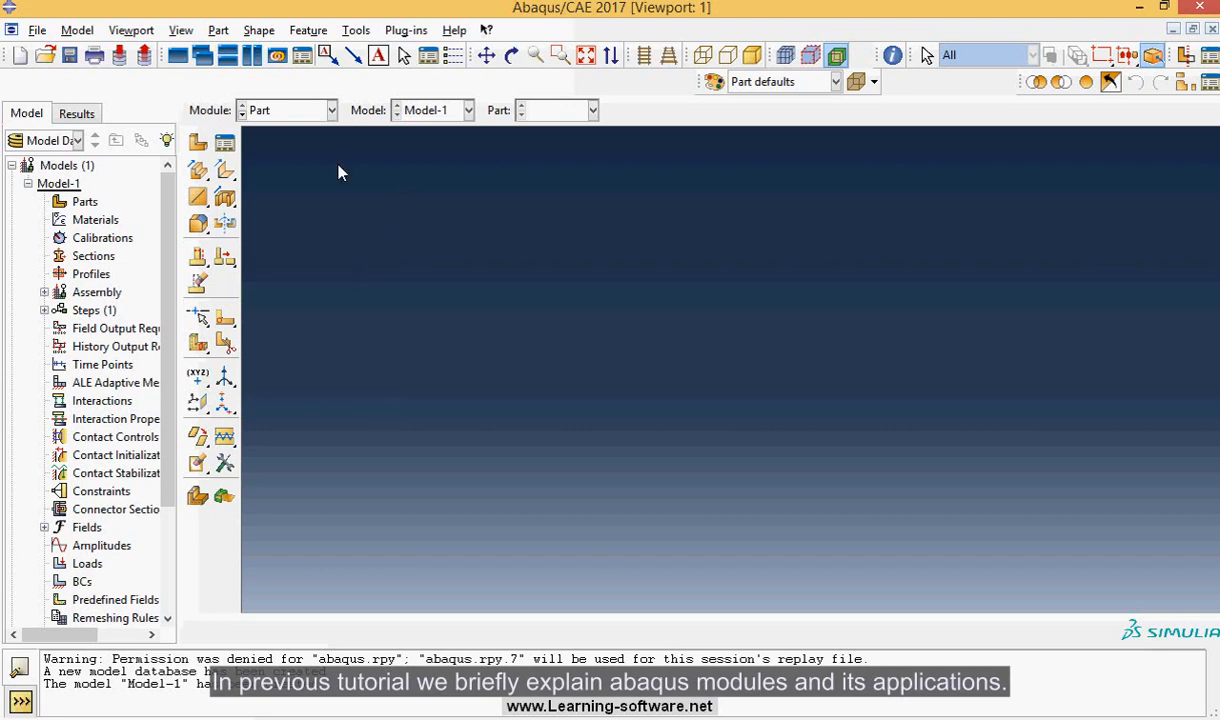
{"action": "left_click", "coordinate": [322, 112]}
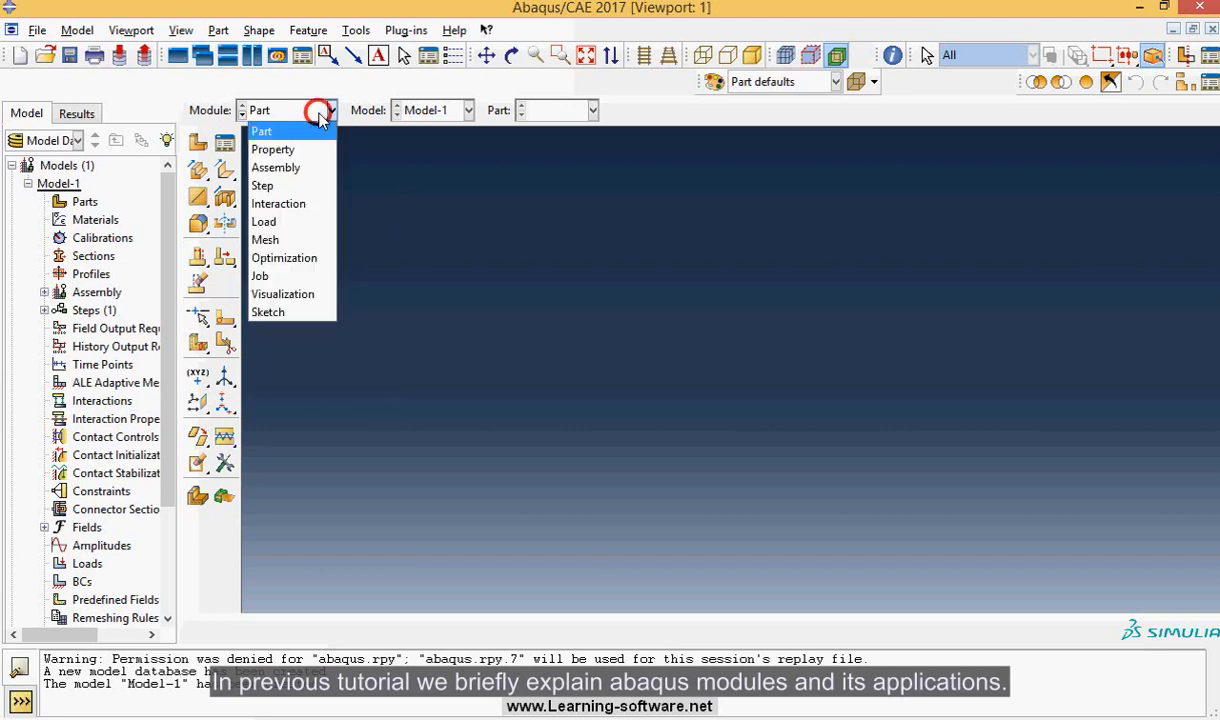
{"action": "left_click", "coordinate": [282, 333]}
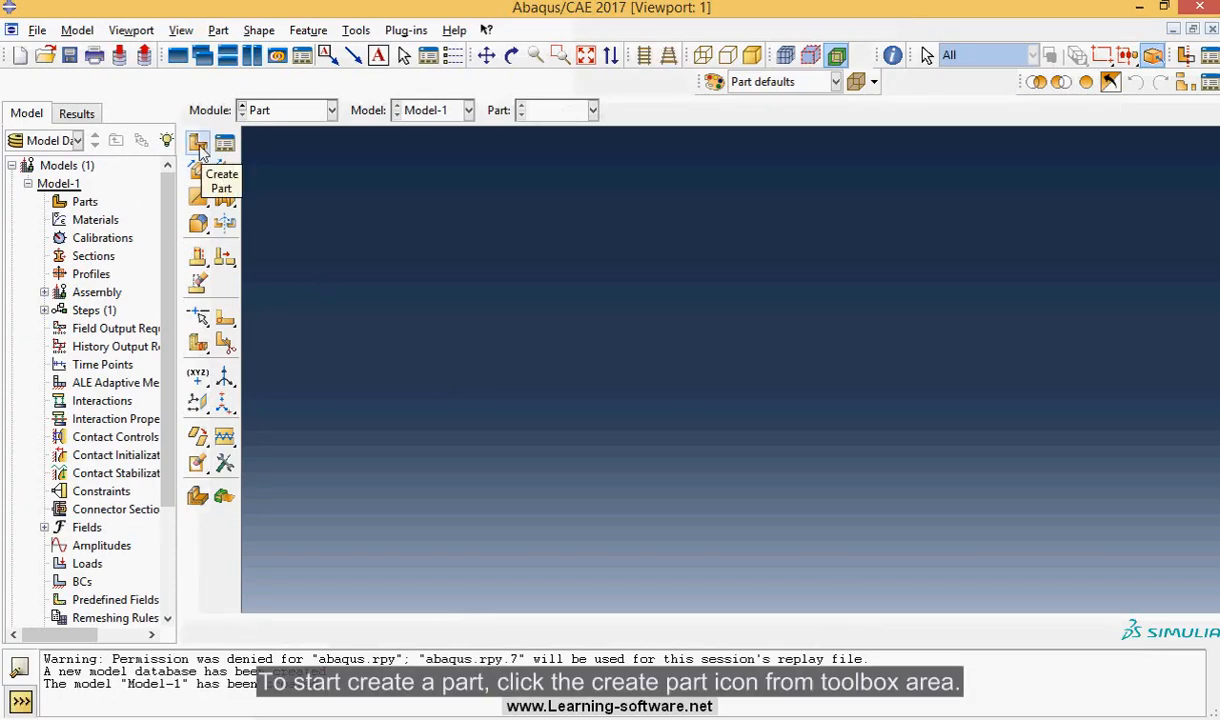
Step: Start a new part named Steel angle with 3D modeling space, Deformable type and Solid shape, using the Extrusion base feature
{"action": "left_click", "coordinate": [200, 148]}
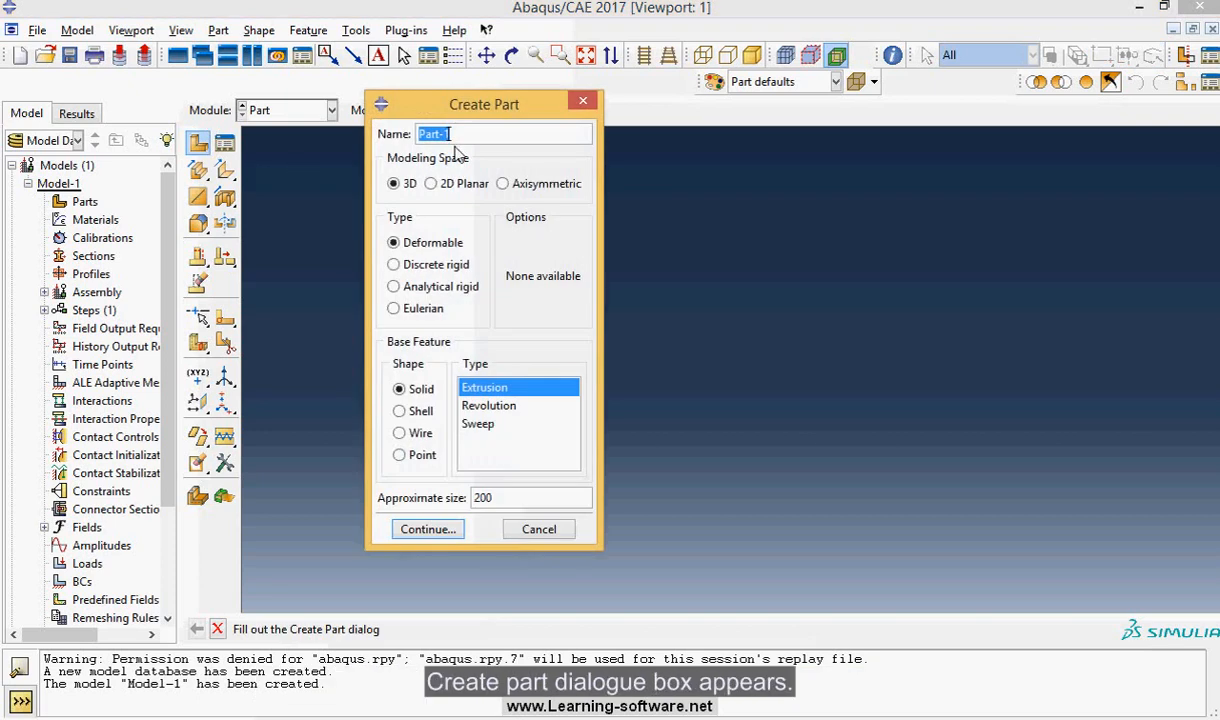
{"action": "type", "text": "Steel"}
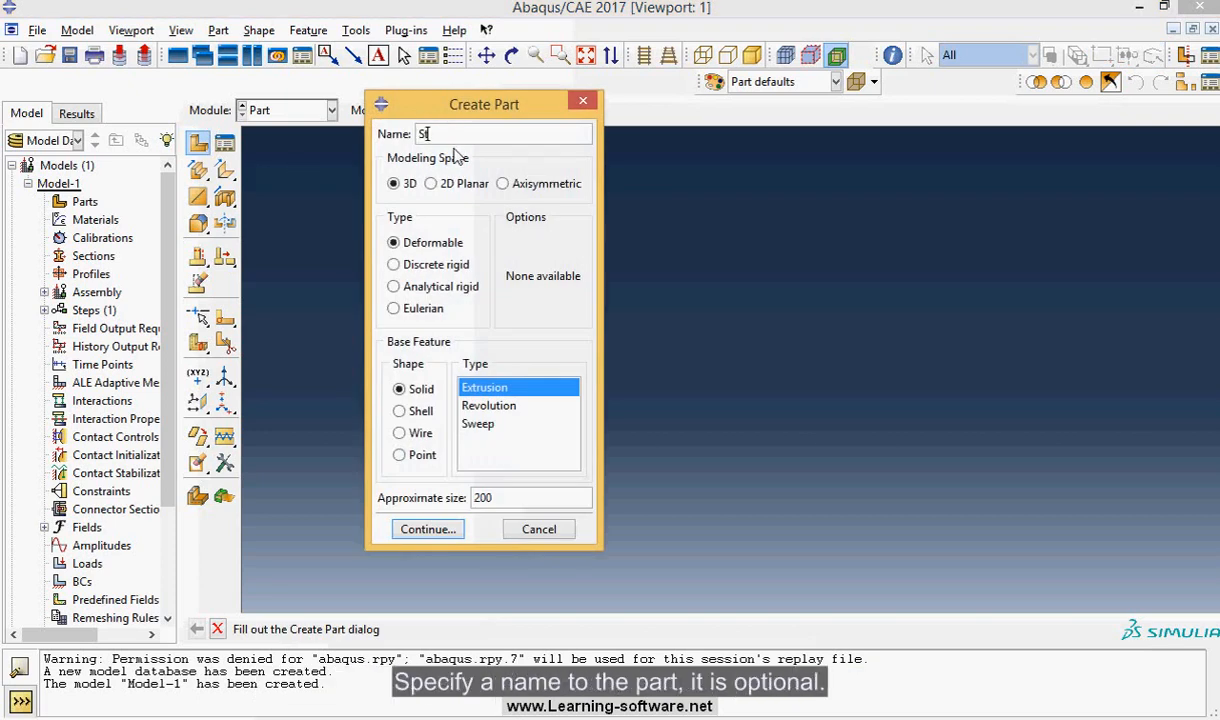
{"action": "type", "text": " angle"}
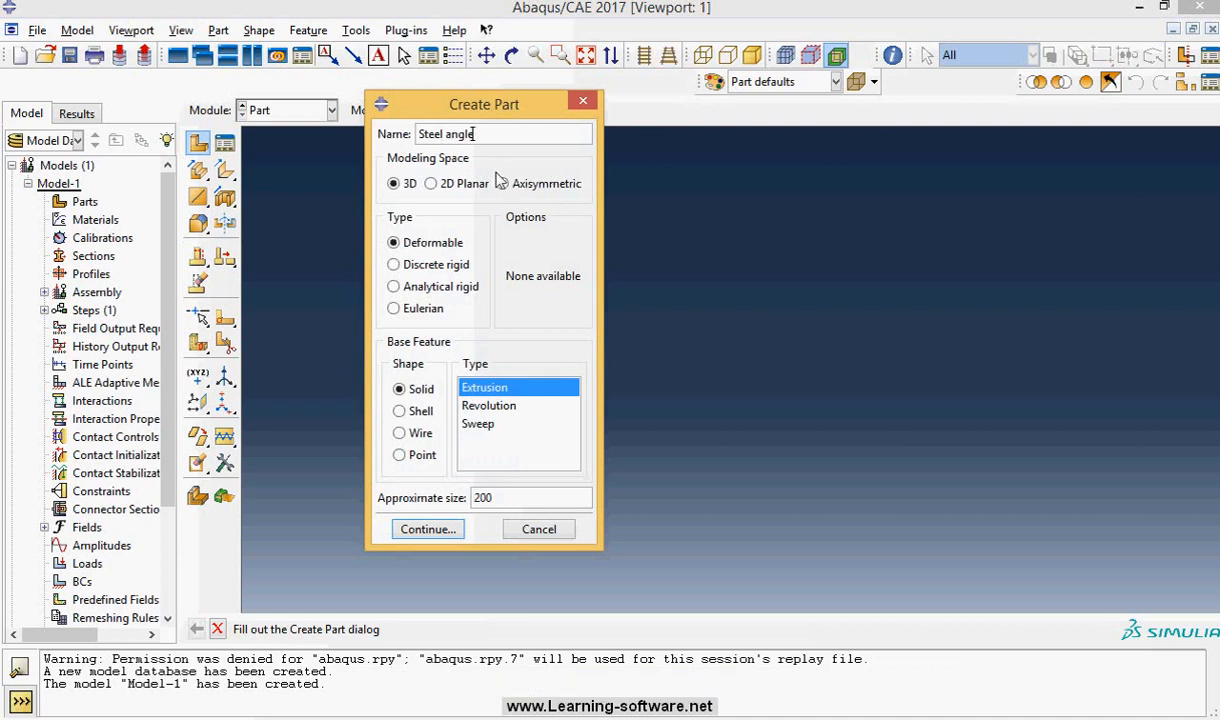
{"action": "left_click", "coordinate": [394, 184]}
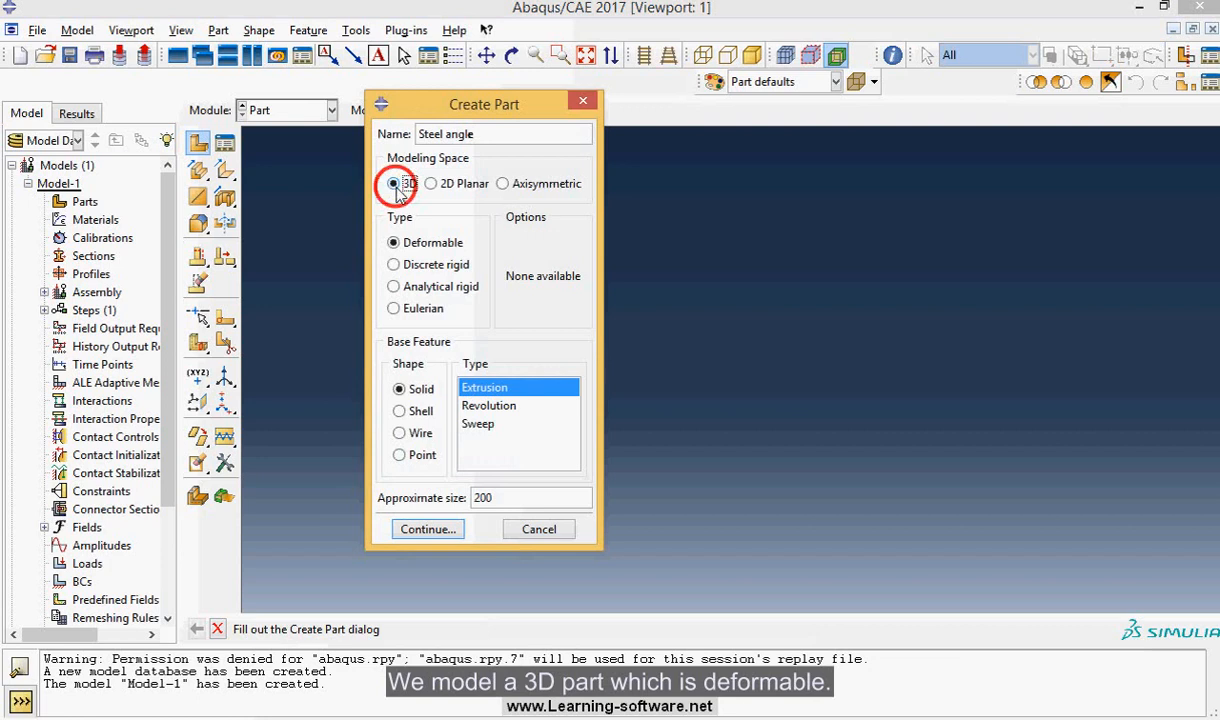
{"action": "left_click", "coordinate": [418, 246]}
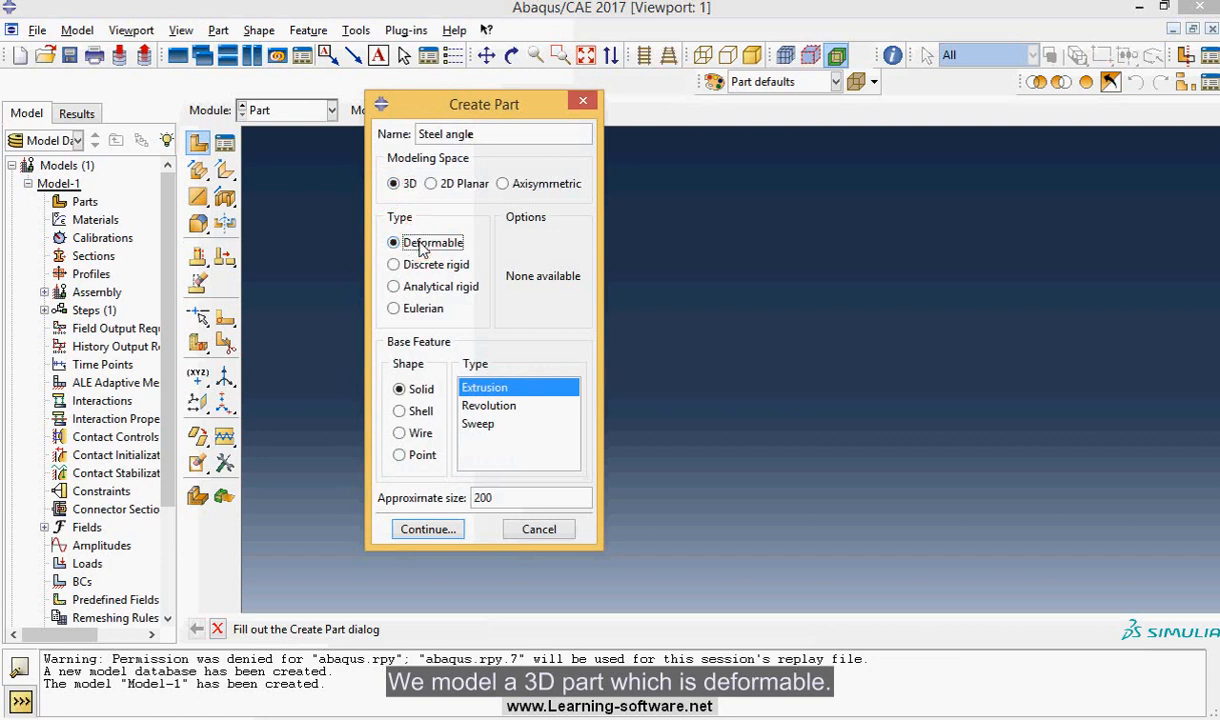
{"action": "left_click", "coordinate": [420, 395]}
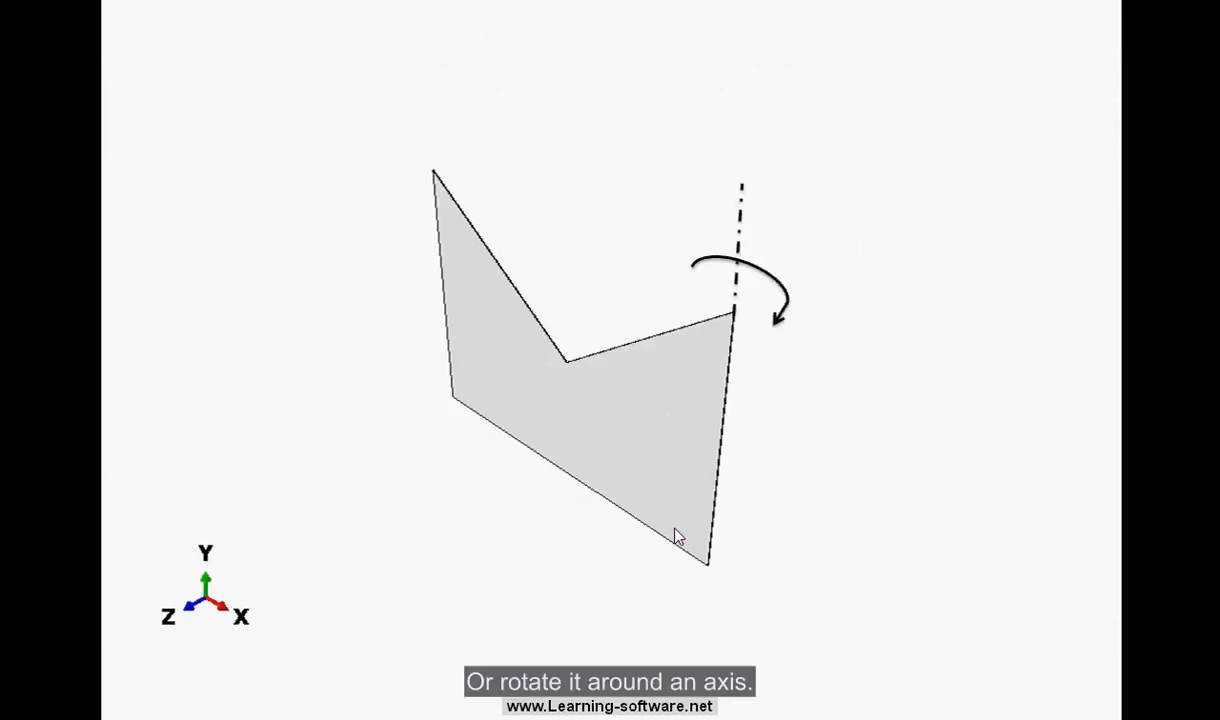
{"action": "left_click", "coordinate": [674, 531]}
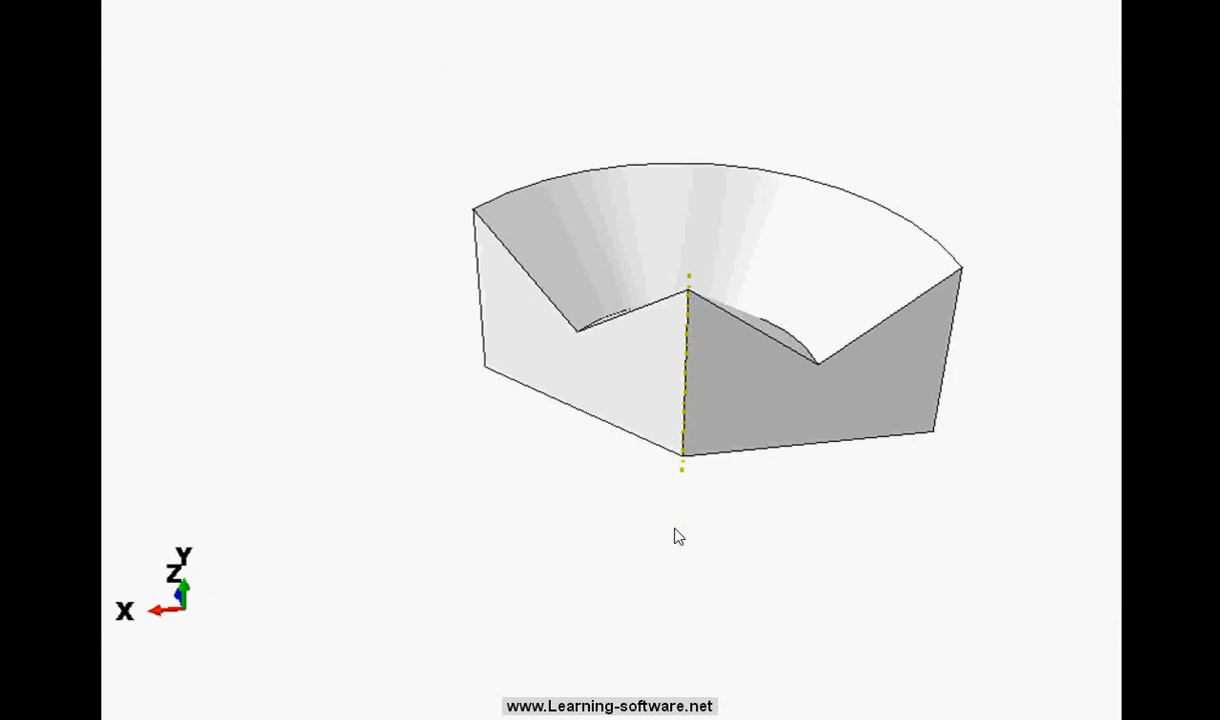
{"action": "left_click", "coordinate": [674, 531]}
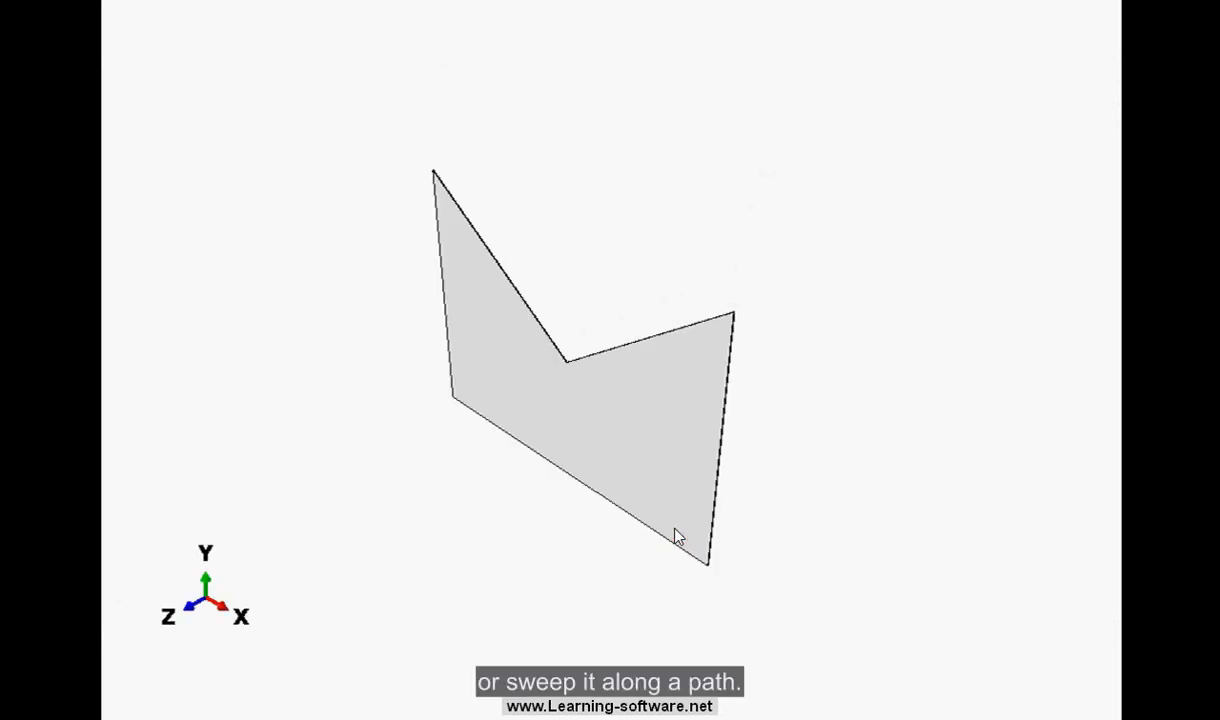
{"action": "left_click", "coordinate": [674, 531]}
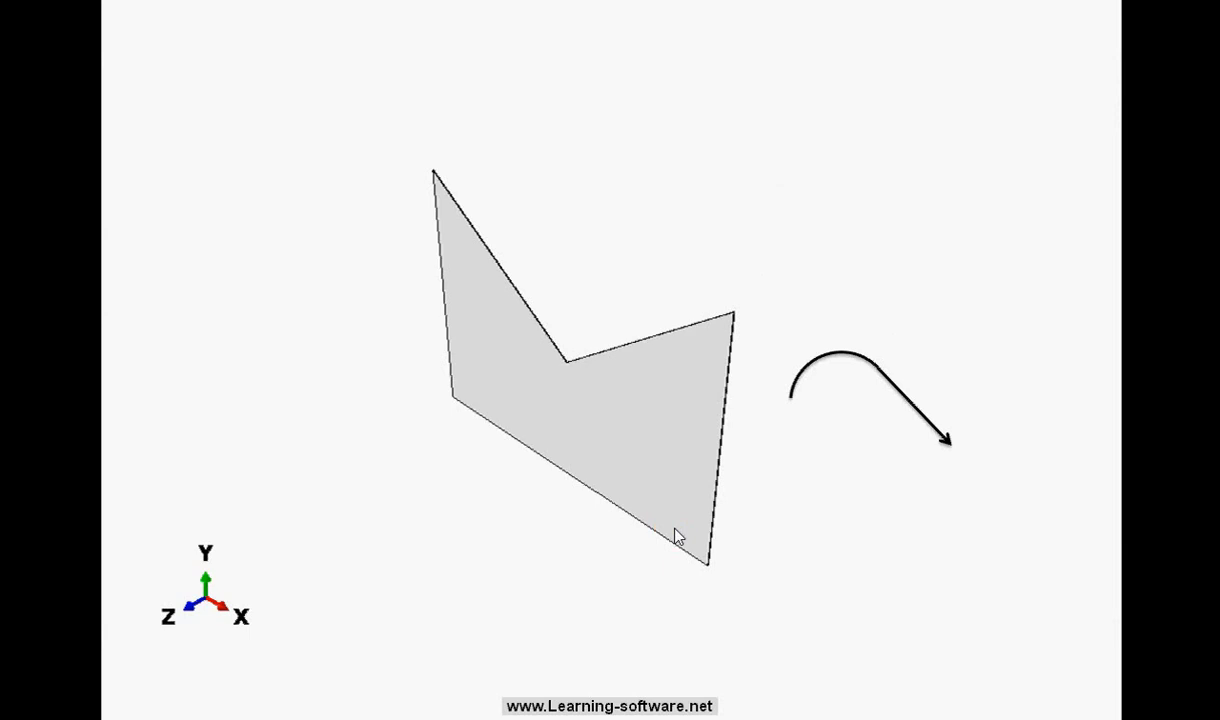
{"action": "left_click", "coordinate": [674, 531]}
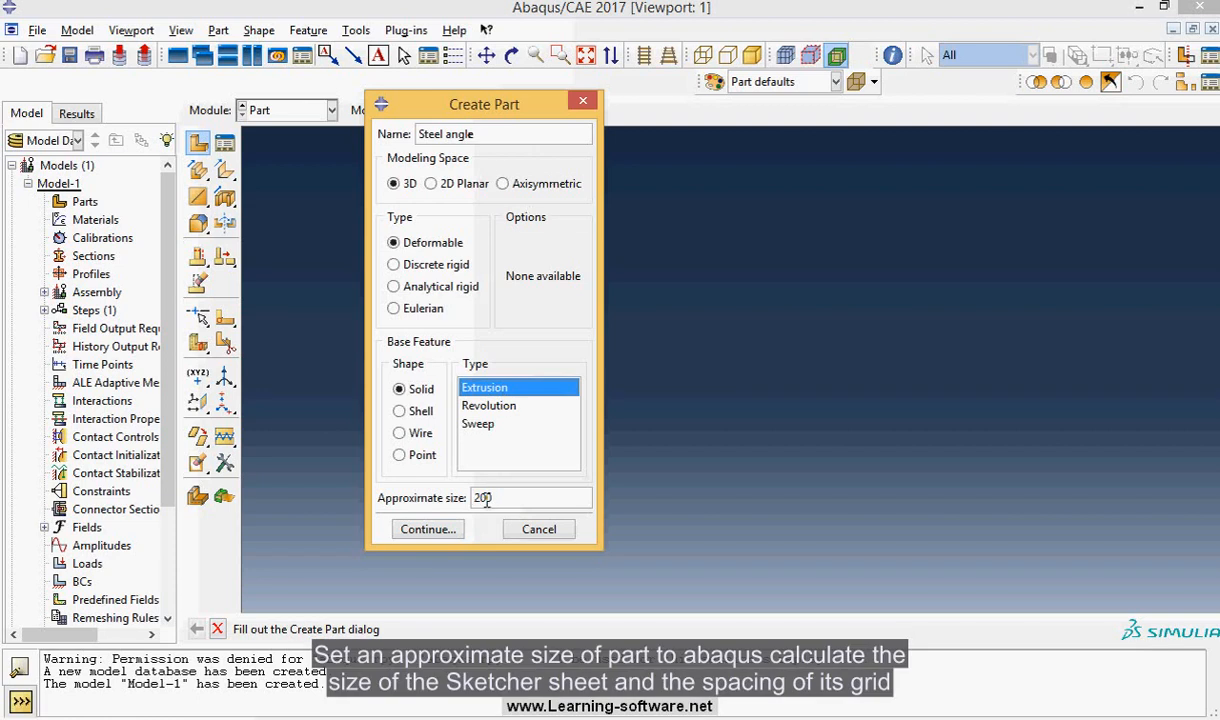
Step: Accept the part settings with approximate size 200 and sketch a closed six-line L-shaped profile, about 84 wide and 58 high
{"action": "left_click", "coordinate": [427, 532]}
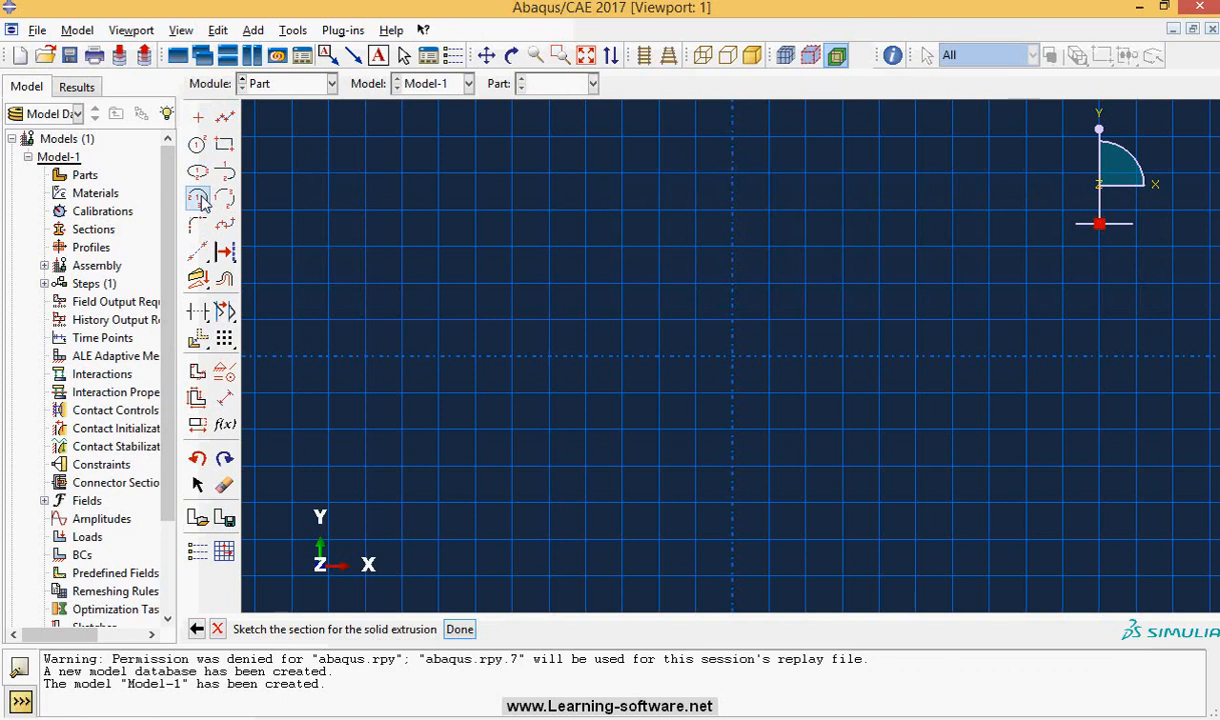
{"action": "left_click", "coordinate": [224, 120]}
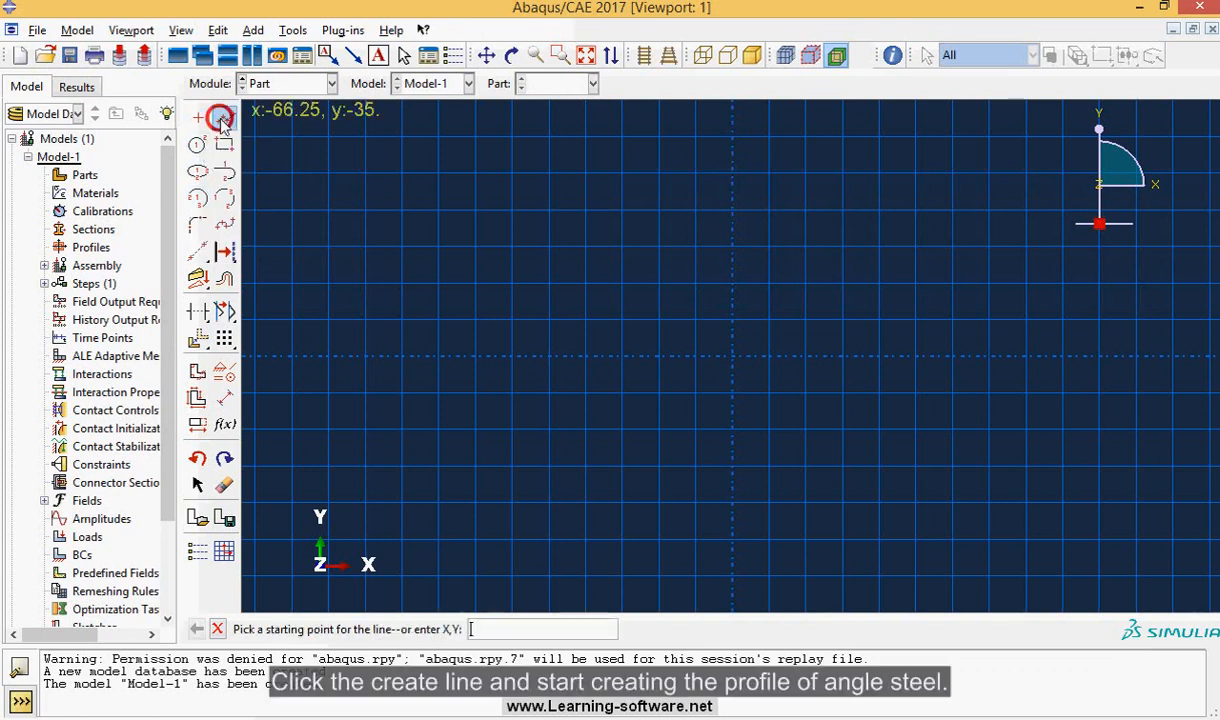
{"action": "left_click", "coordinate": [615, 155]}
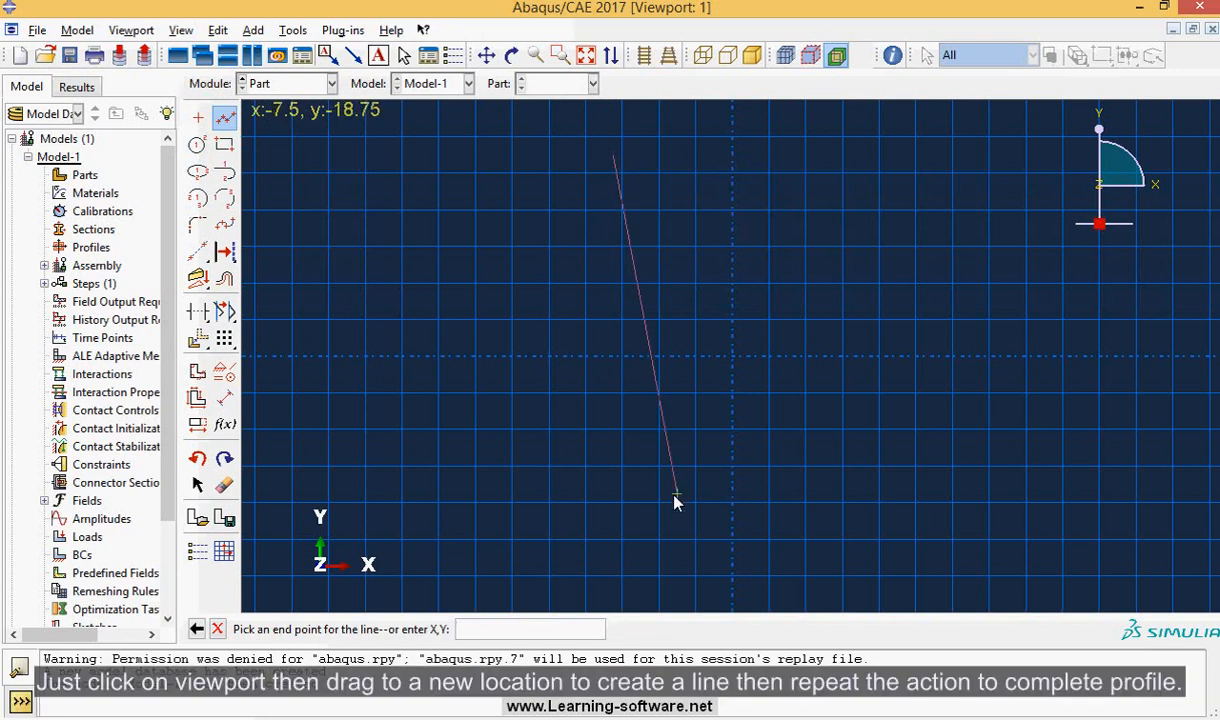
{"action": "left_click", "coordinate": [677, 494]}
{"action": "left_click", "coordinate": [1154, 530]}
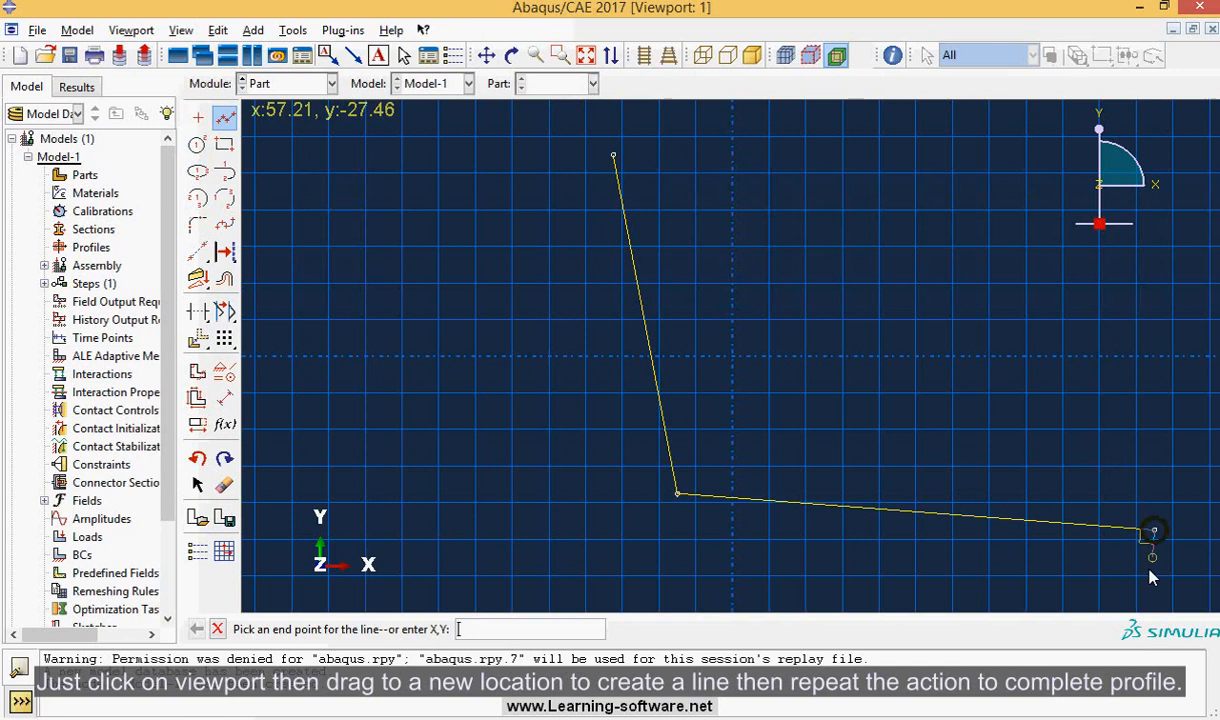
{"action": "left_click", "coordinate": [1150, 591]}
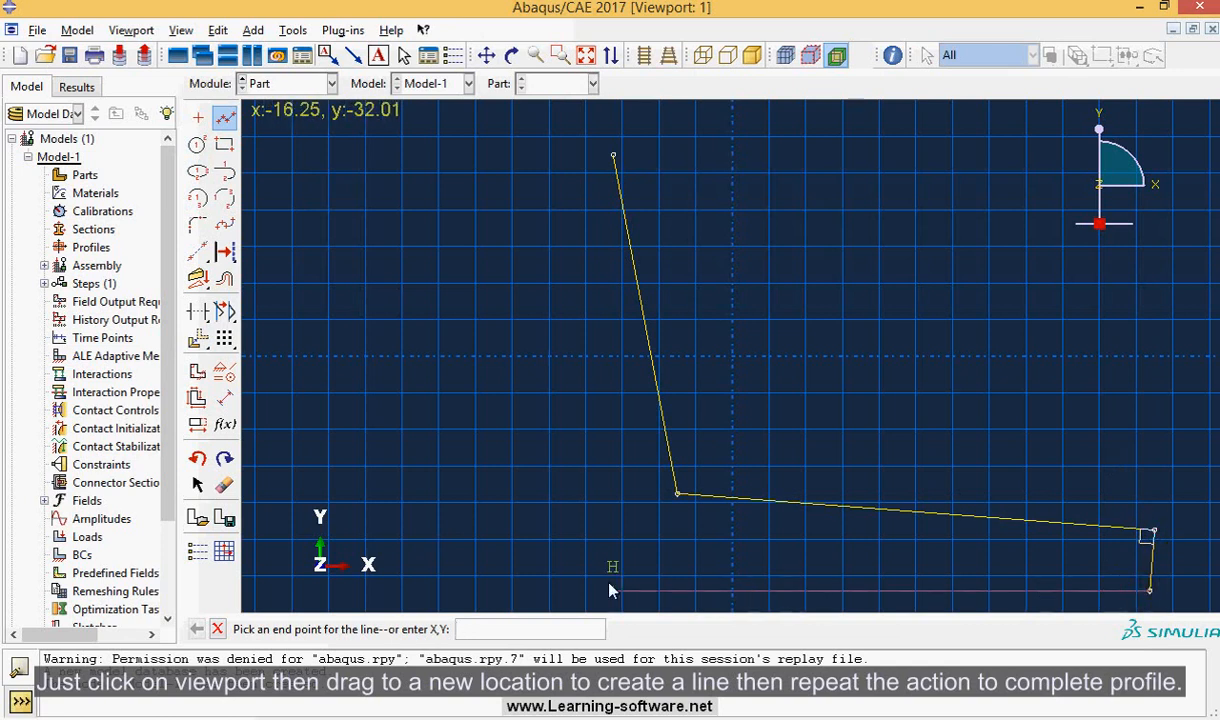
{"action": "left_click", "coordinate": [567, 591]}
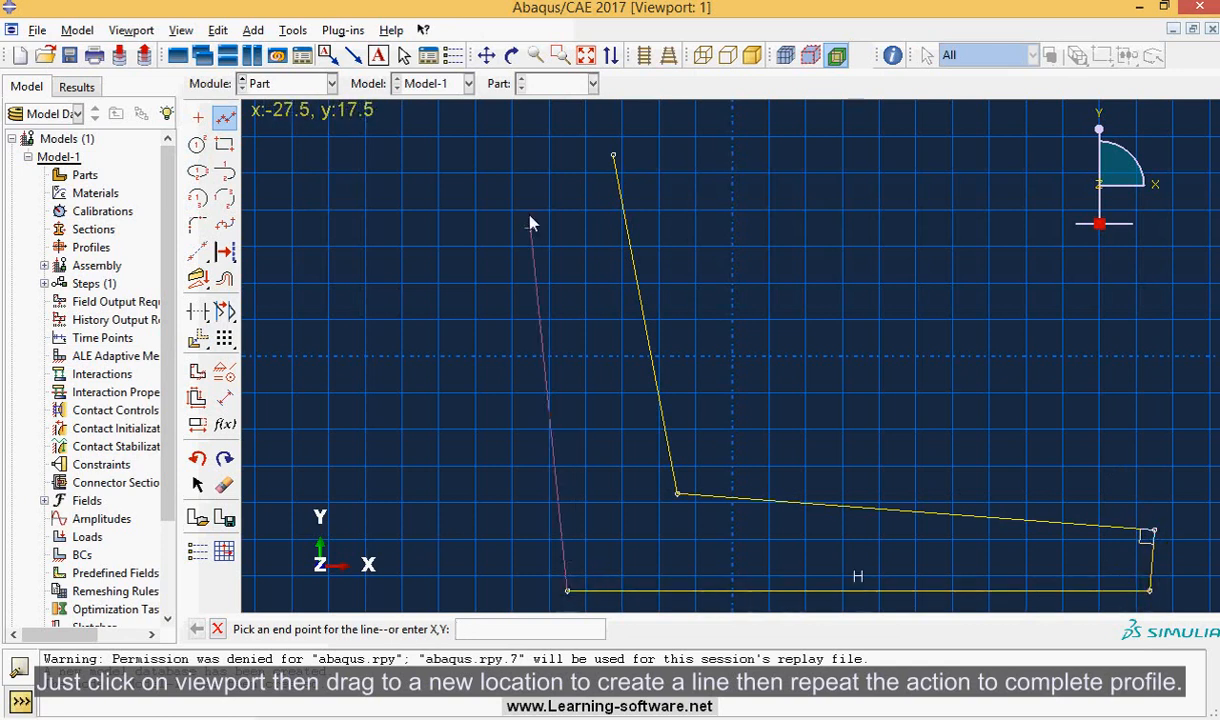
{"action": "left_click", "coordinate": [530, 163]}
{"action": "left_click", "coordinate": [613, 157]}
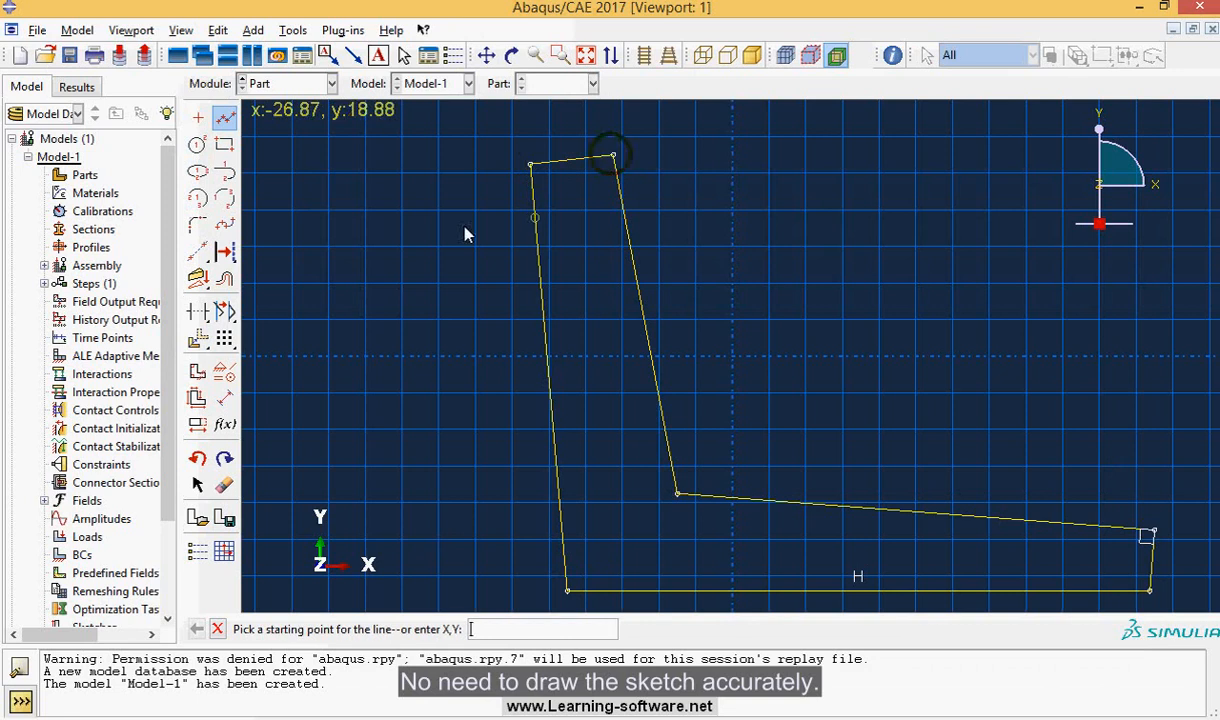
{"action": "scroll", "coordinate": [452, 155], "scroll_direction": "down", "scroll_amount": 2}
{"action": "scroll", "coordinate": [458, 157], "scroll_direction": "down", "scroll_amount": 1}
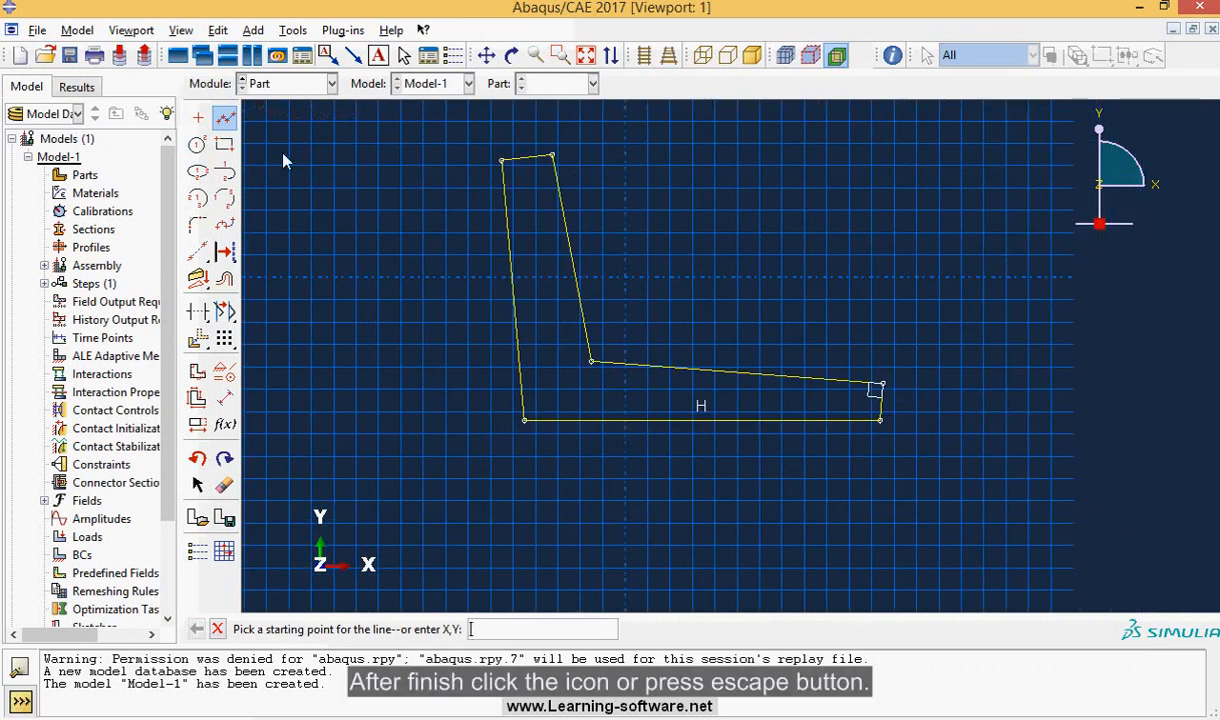
{"action": "left_click", "coordinate": [224, 117]}
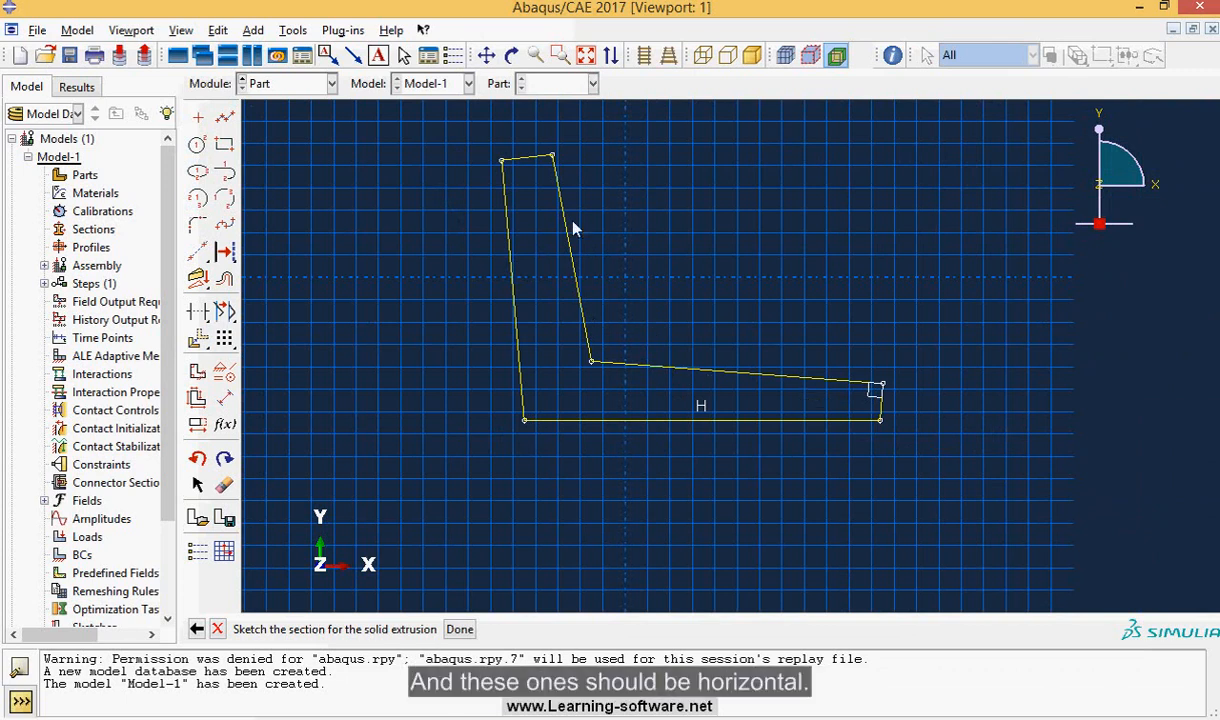
Step: Apply Horizontal constraints to the upper edge of the profile's lower leg and to the short top edge of the upright leg
{"action": "left_click", "coordinate": [226, 369]}
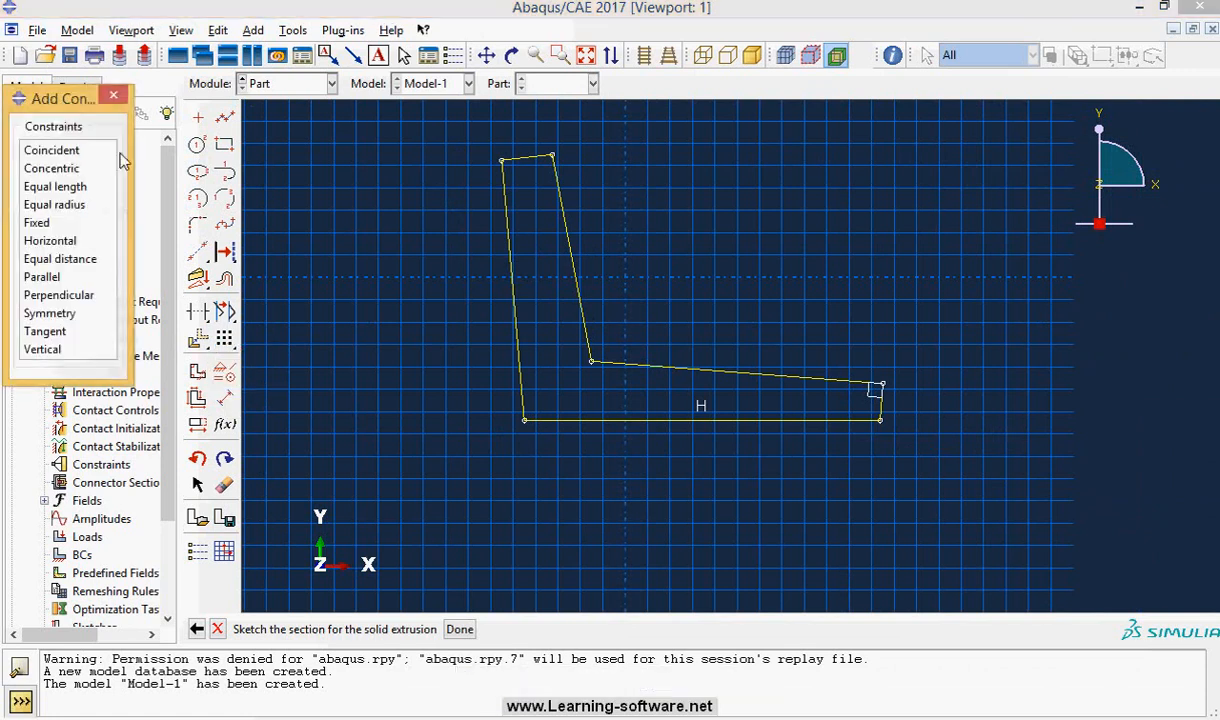
{"action": "left_click_drag", "start_coordinate": [70, 98], "coordinate": [253, 129]}
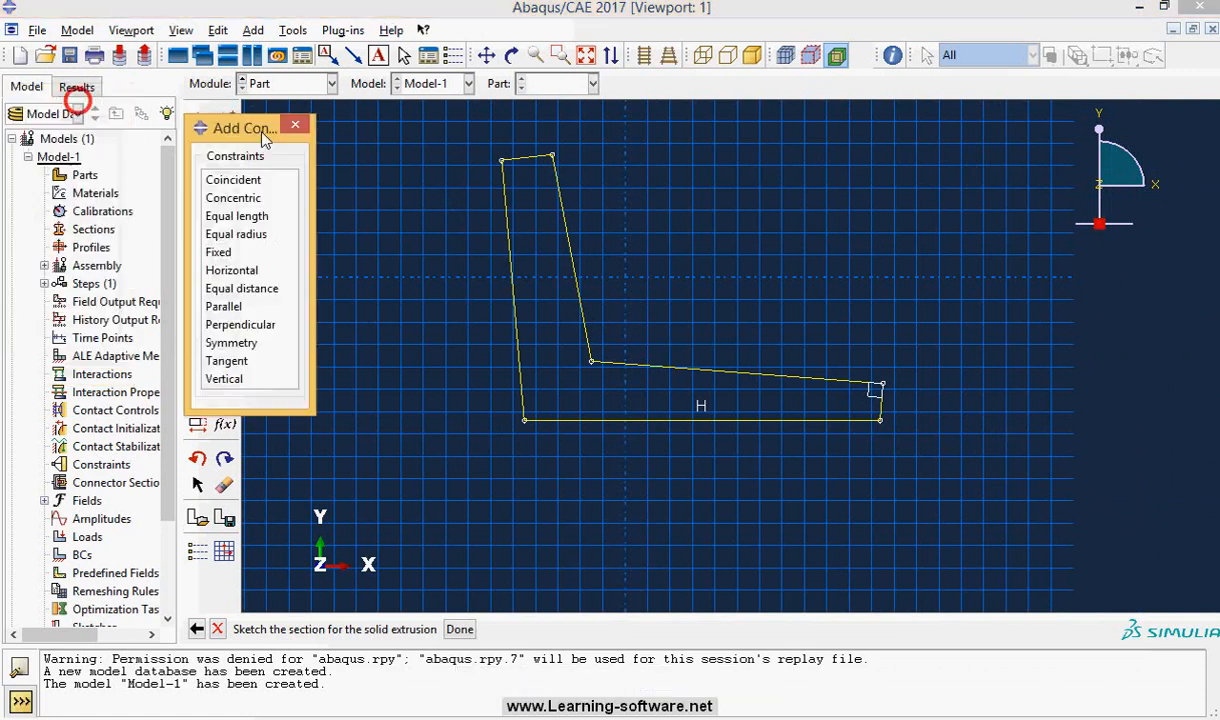
{"action": "left_click", "coordinate": [240, 272]}
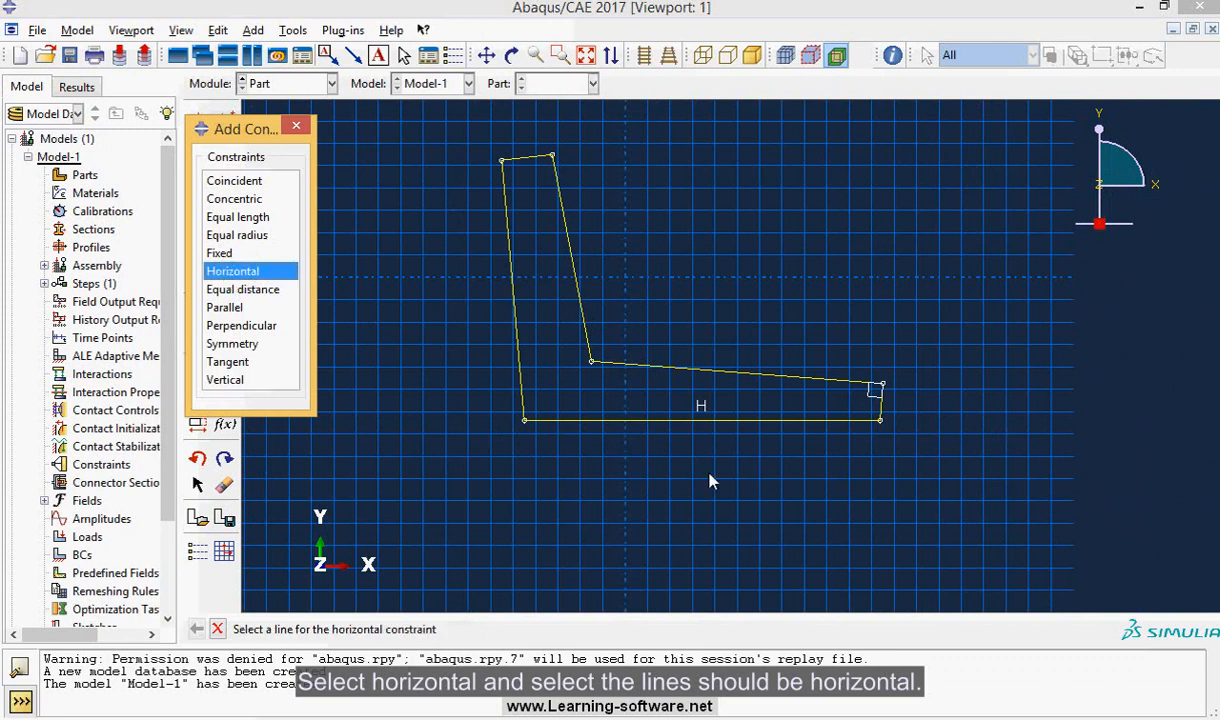
{"action": "left_click", "coordinate": [676, 377]}
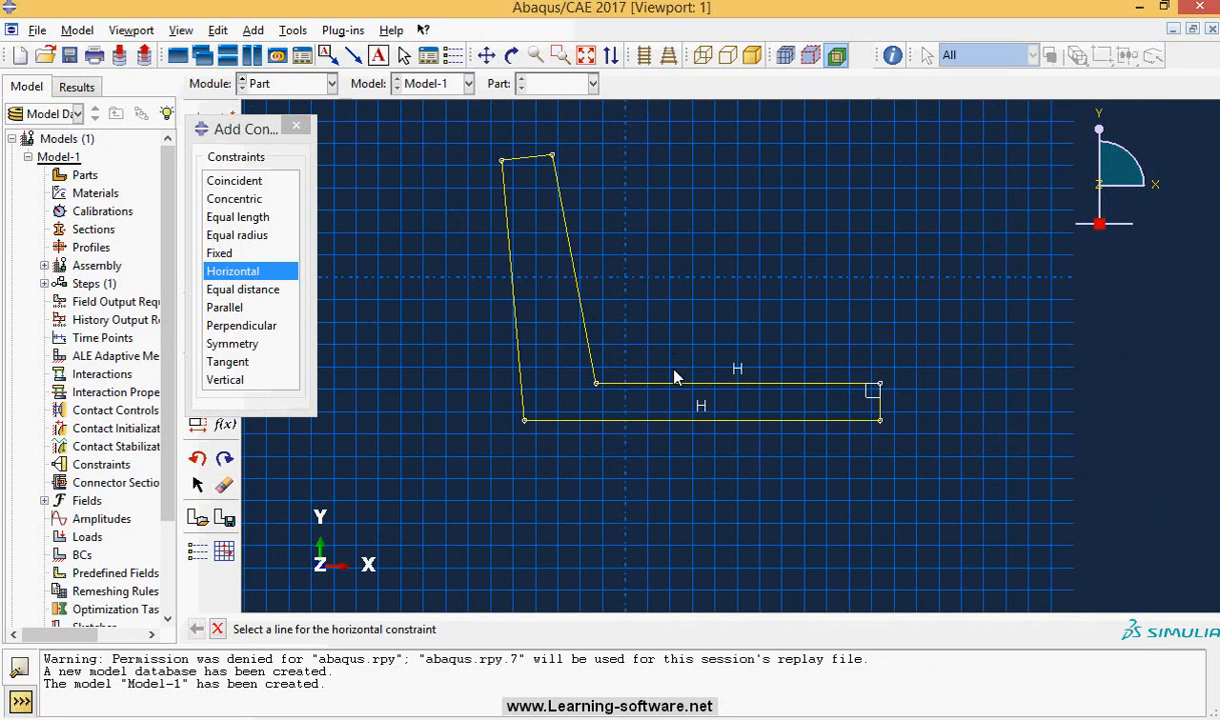
{"action": "left_click", "coordinate": [523, 159]}
Step: Apply Vertical constraints to the outer and inner long edges of the upright leg and close the constraint dialog
{"action": "left_click", "coordinate": [240, 381]}
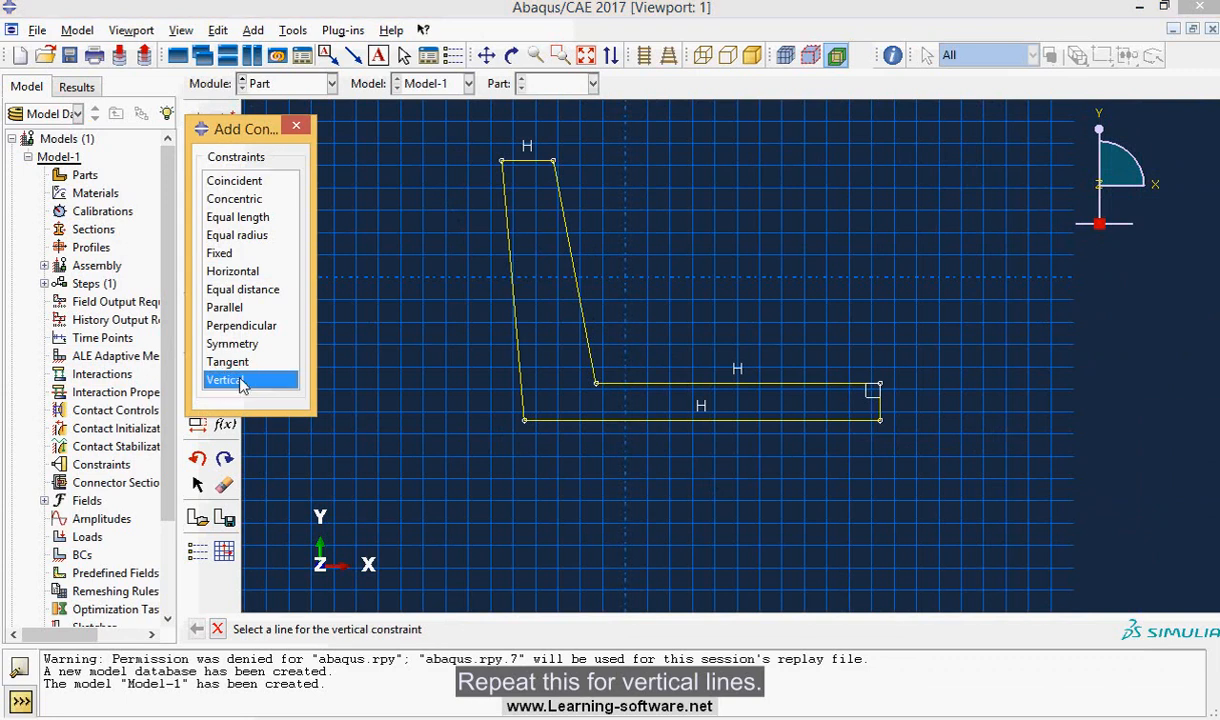
{"action": "left_click", "coordinate": [514, 292]}
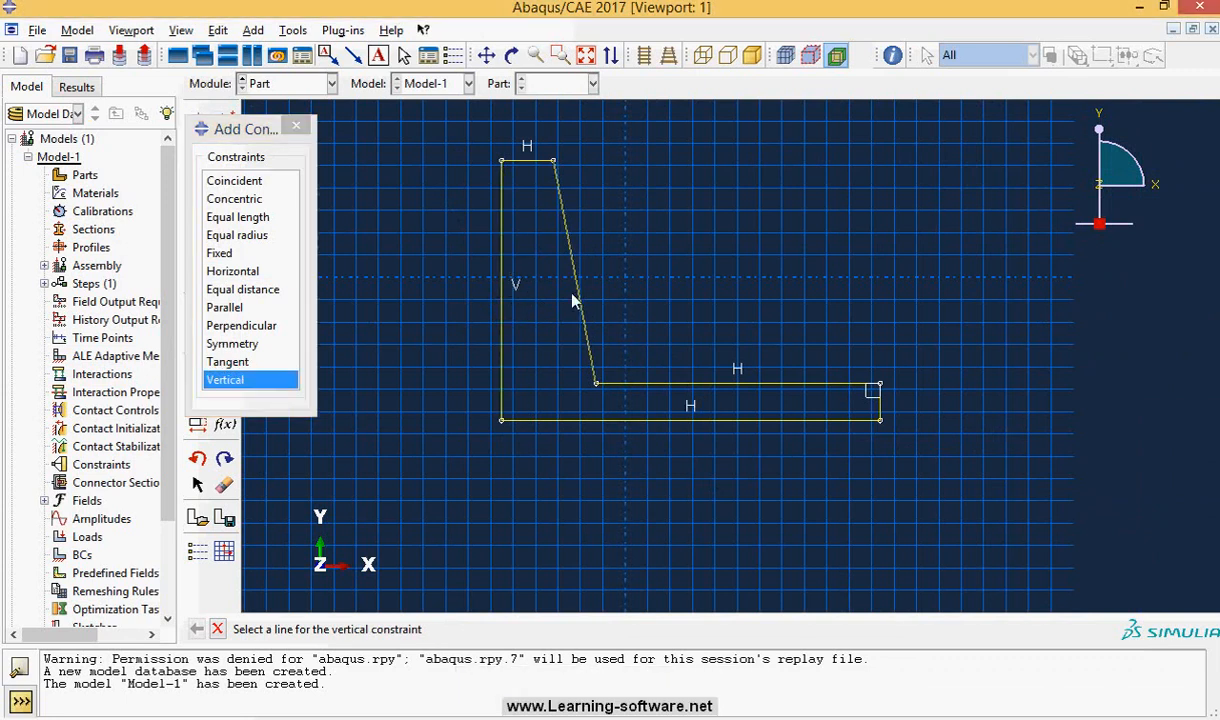
{"action": "left_click", "coordinate": [573, 300]}
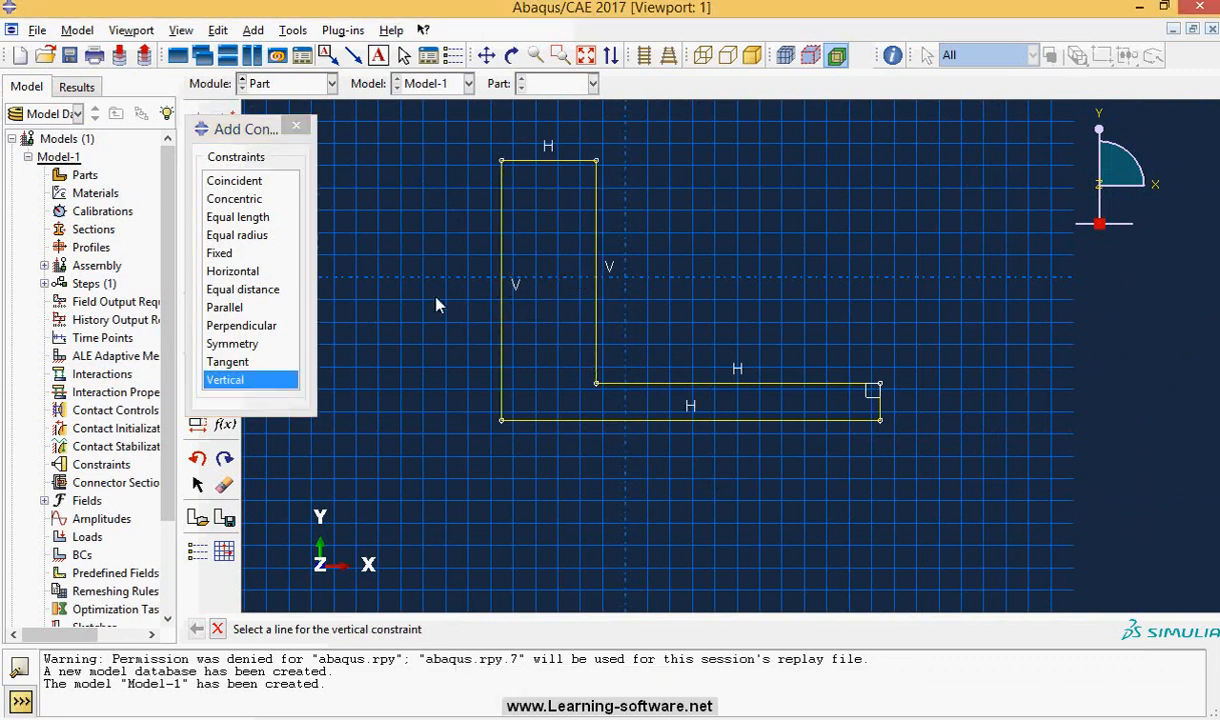
{"action": "left_click", "coordinate": [301, 128]}
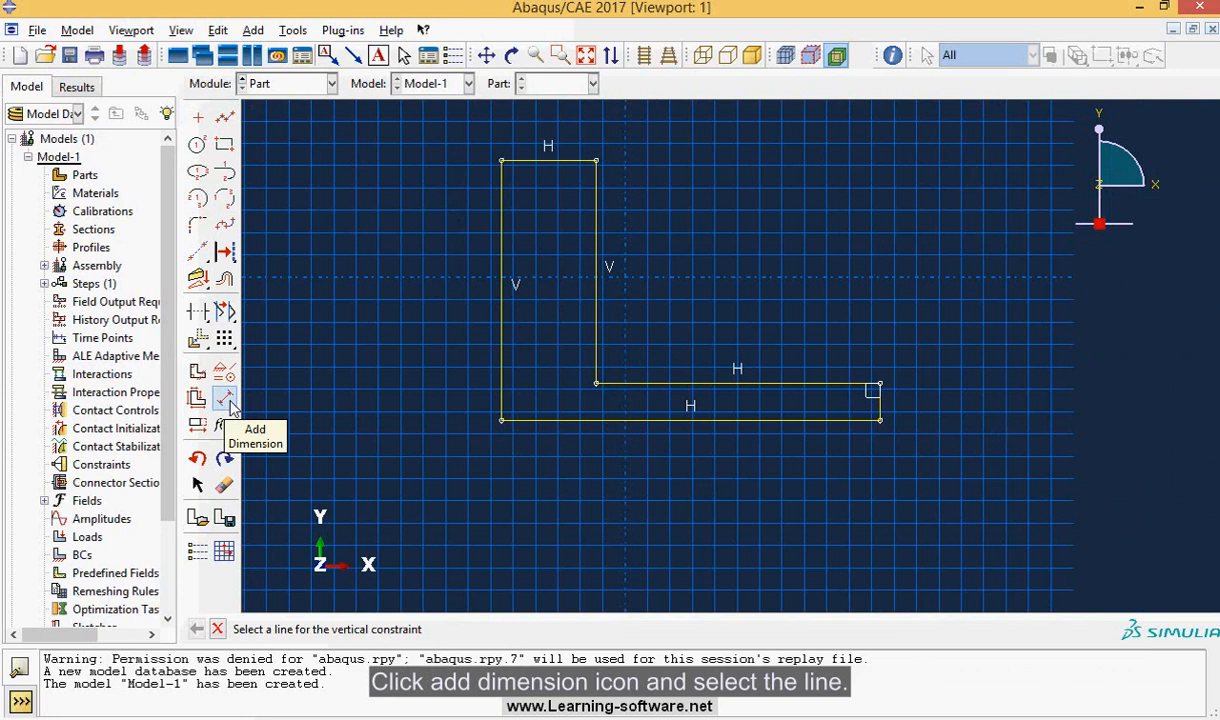
Step: Dimension the outer vertical edge of the L-shaped profile and set its length to 200
{"action": "left_click", "coordinate": [226, 400]}
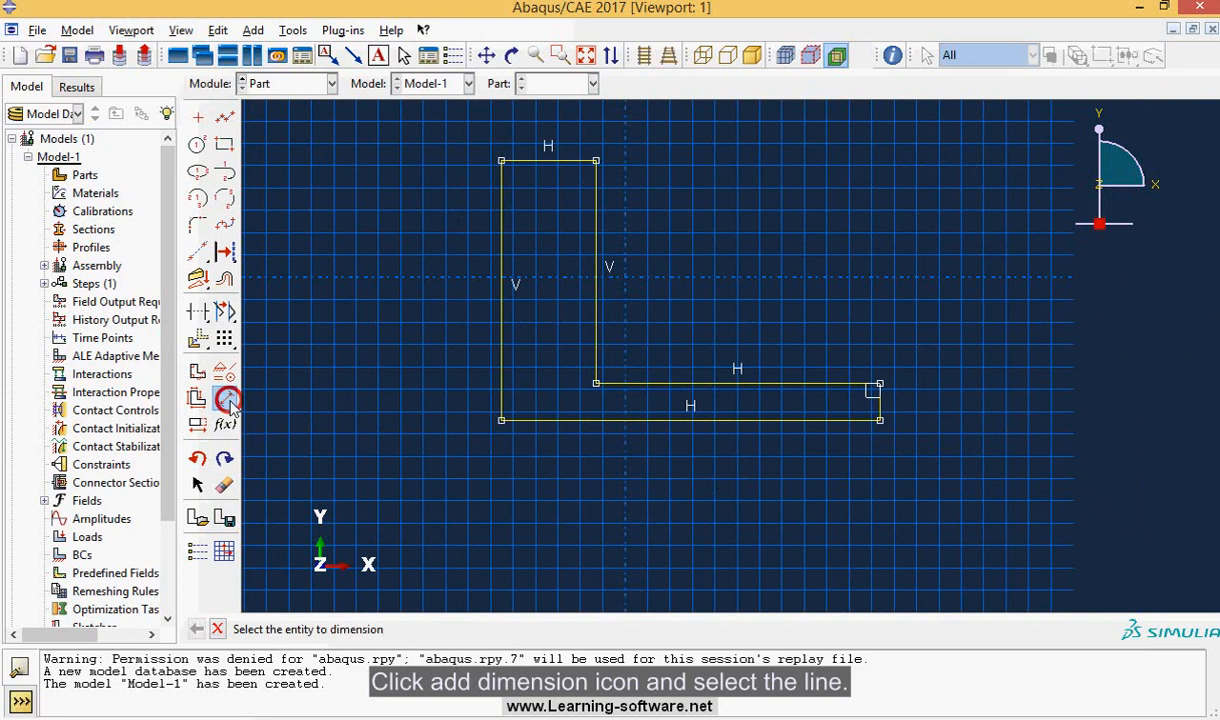
{"action": "left_click", "coordinate": [501, 275]}
{"action": "left_click", "coordinate": [389, 279]}
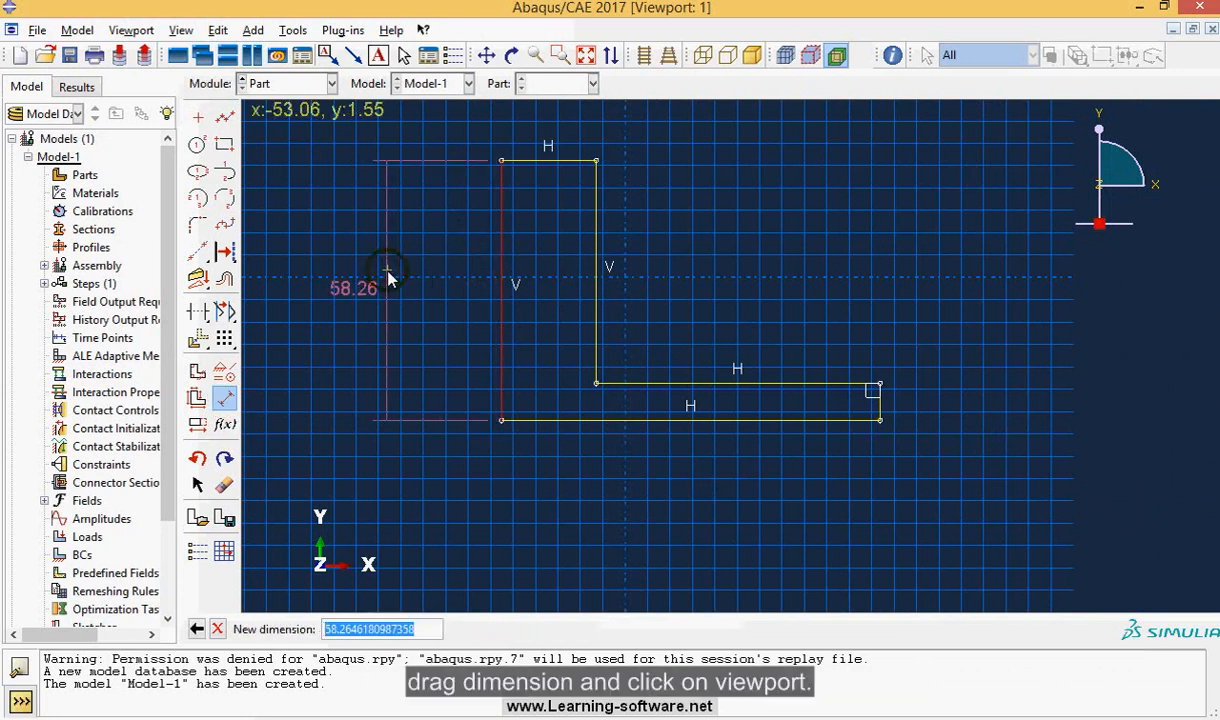
{"action": "type", "text": "200"}
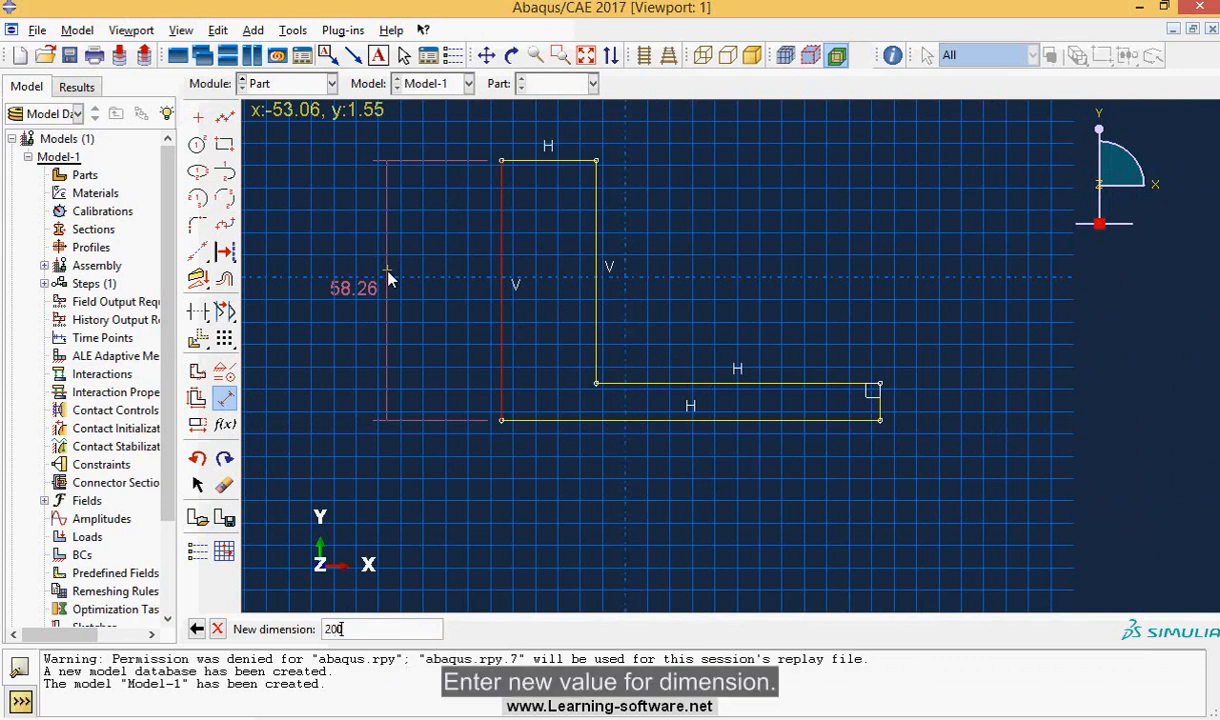
{"action": "key", "text": "Return"}
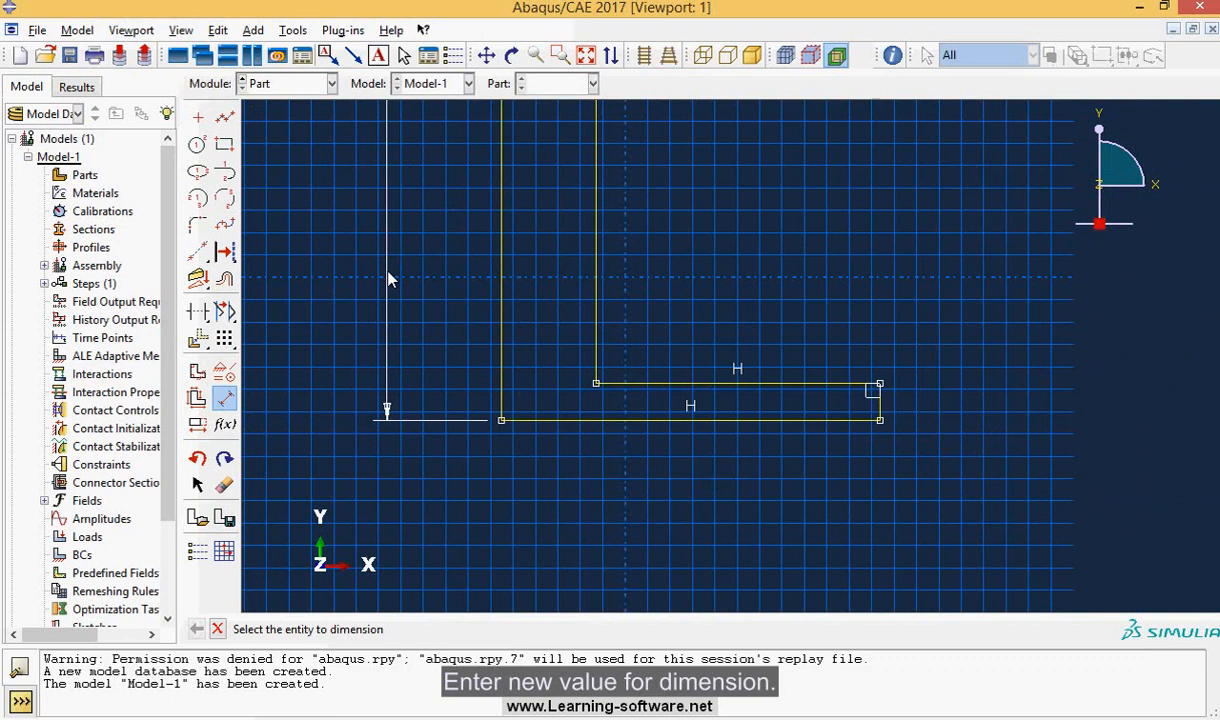
Step: Dimension the long outer edge of the profile's lower leg and set its length to 120
{"action": "left_click", "coordinate": [596, 420]}
{"action": "left_click", "coordinate": [614, 497]}
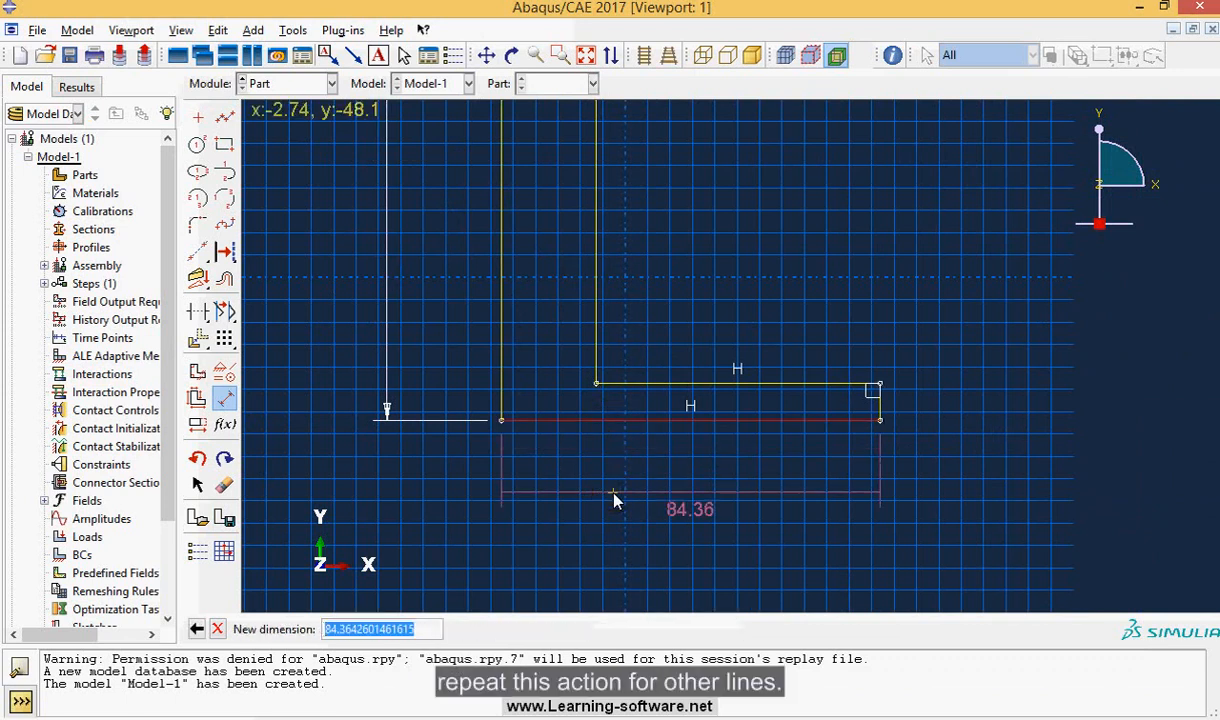
{"action": "type", "text": "120"}
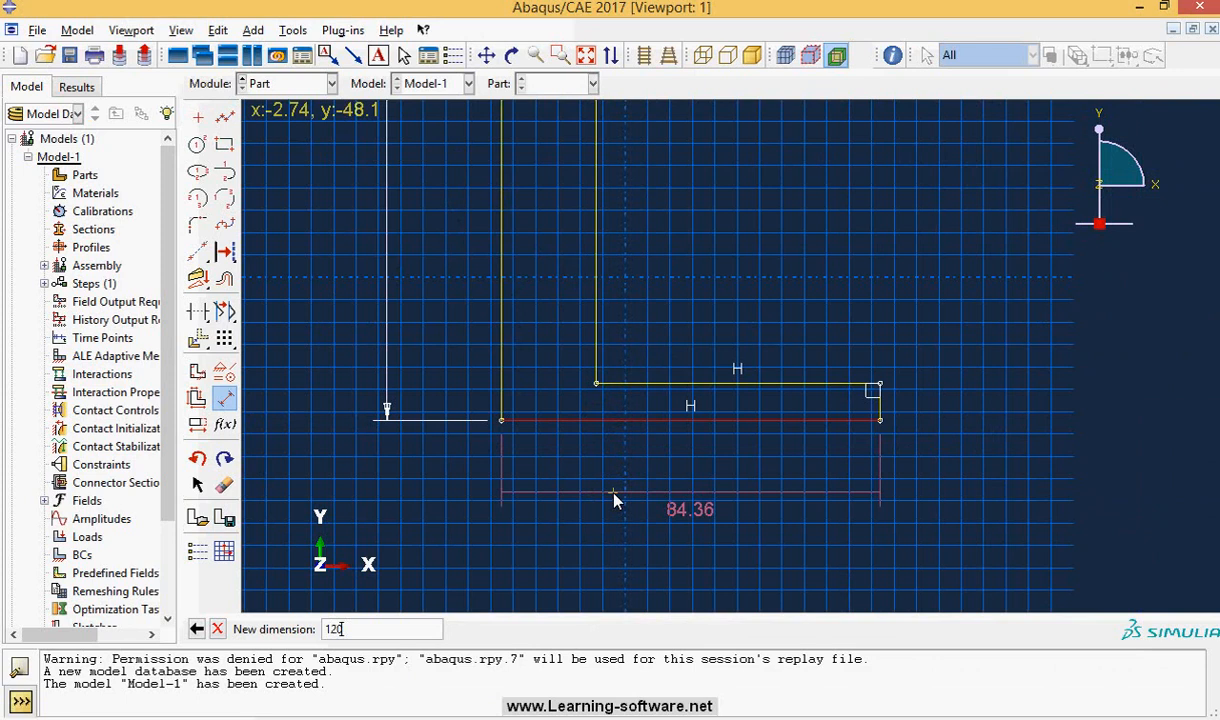
{"action": "key", "text": "Return"}
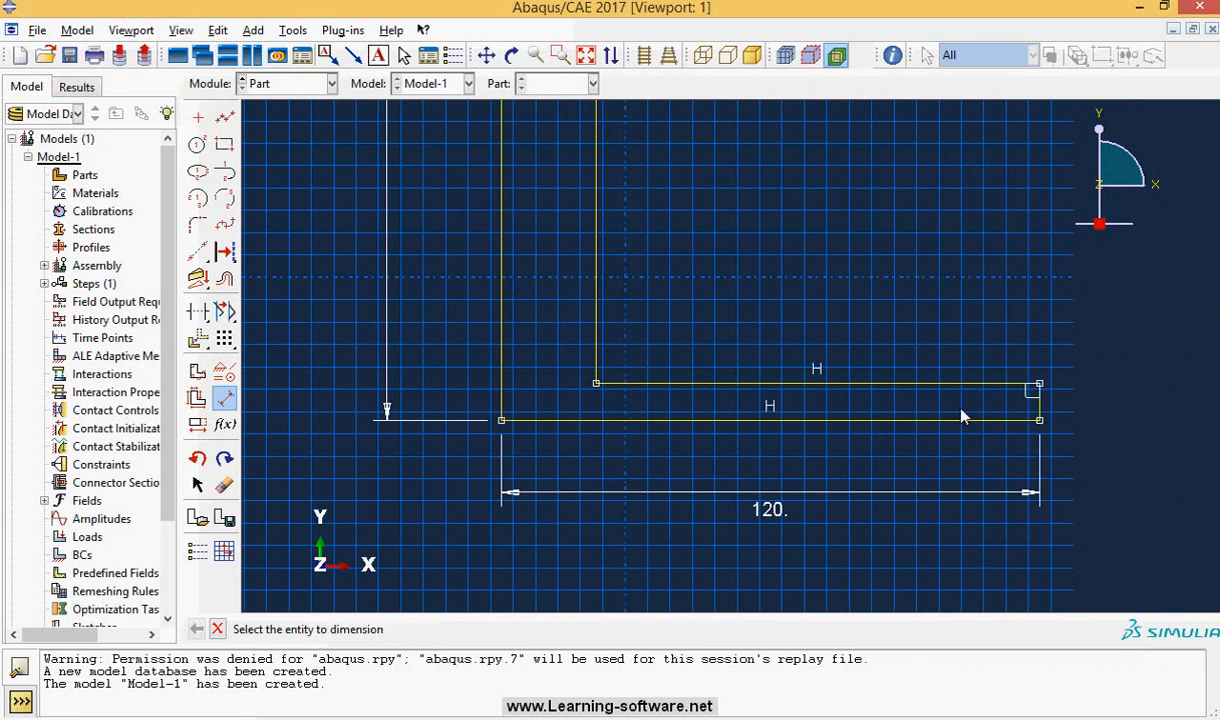
Step: Dimension the short vertical end edge of the lower leg and set it to 10
{"action": "left_click", "coordinate": [1040, 405]}
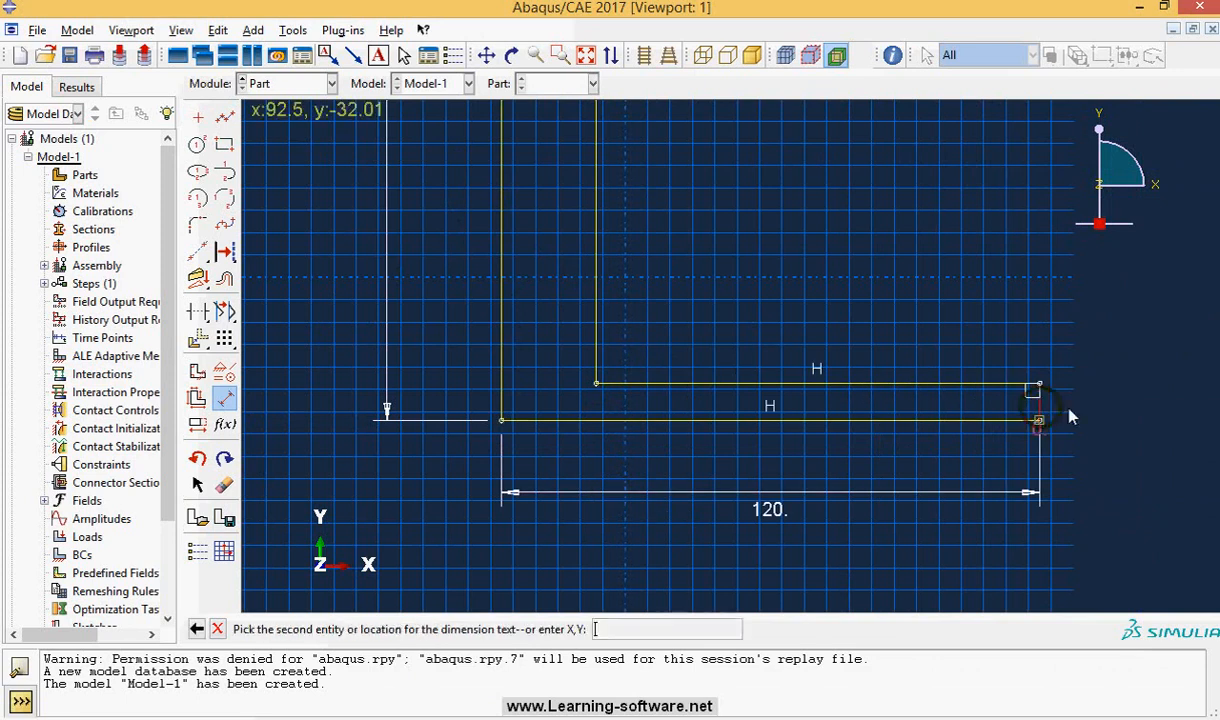
{"action": "left_click", "coordinate": [1107, 414]}
{"action": "type", "text": "10"}
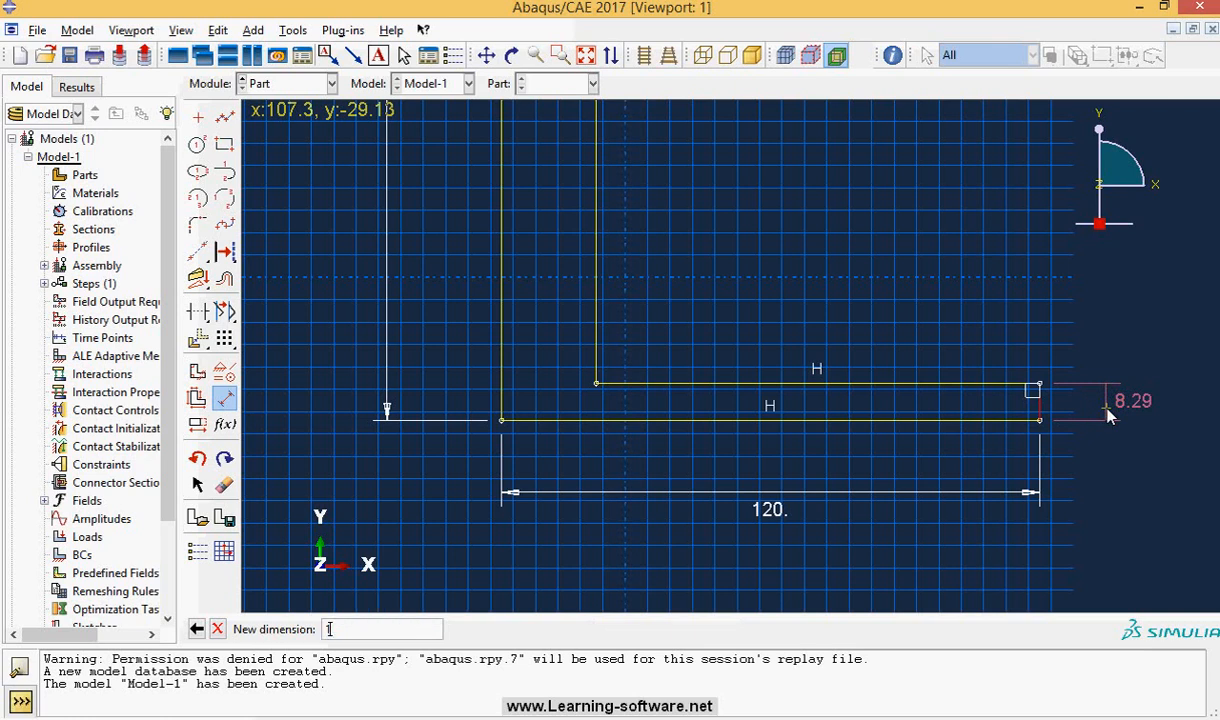
{"action": "key", "text": "Return"}
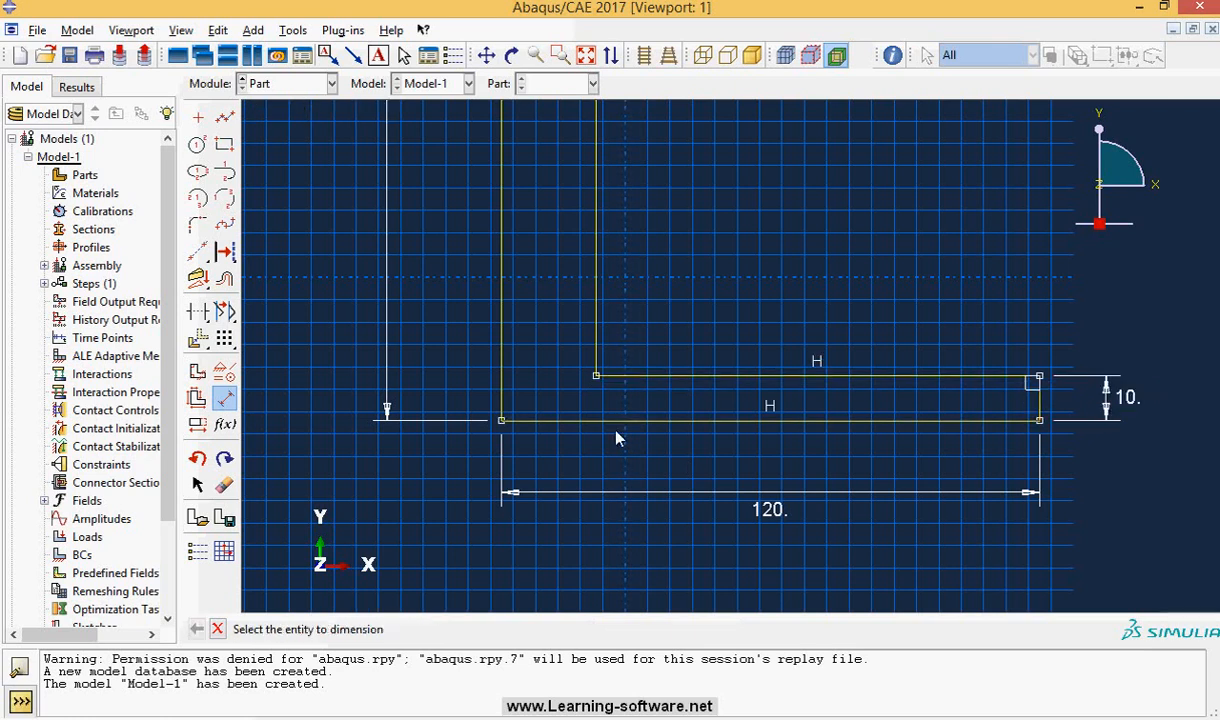
Step: Dimension the short top edge of the upright leg, set it to 10 and end dimensioning
{"action": "scroll", "coordinate": [622, 500], "scroll_direction": "down", "scroll_amount": 5}
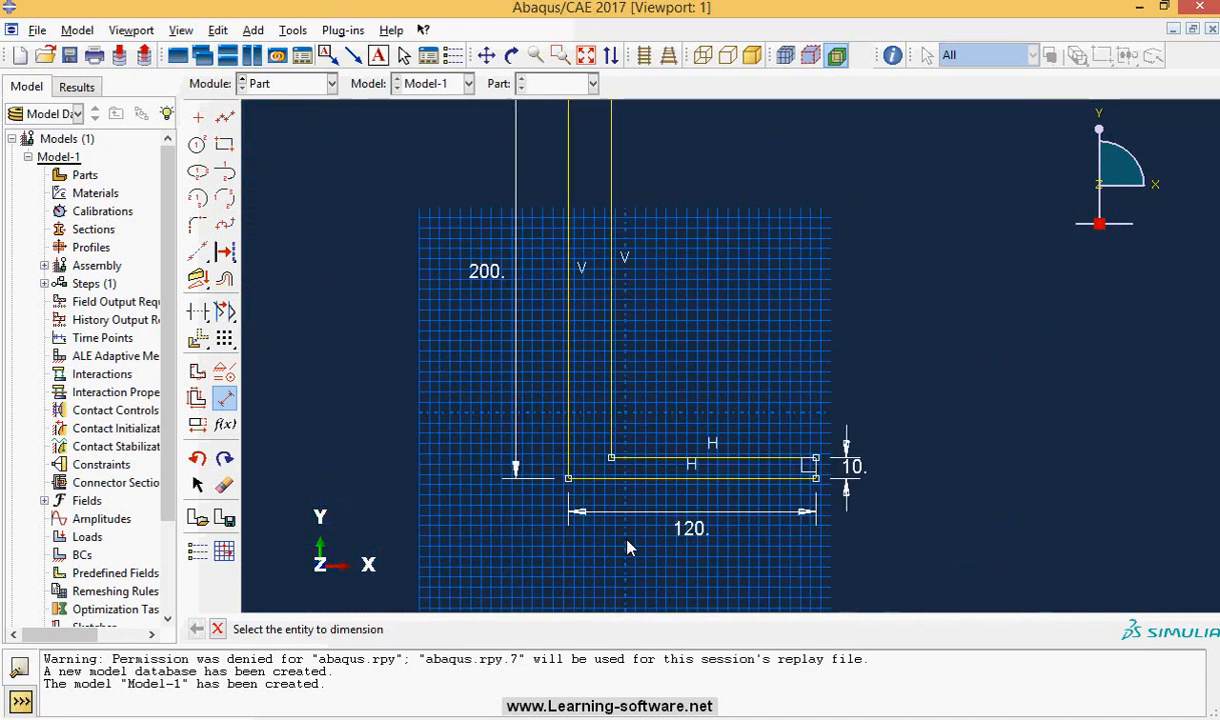
{"action": "scroll", "coordinate": [628, 546], "scroll_direction": "down", "scroll_amount": 2}
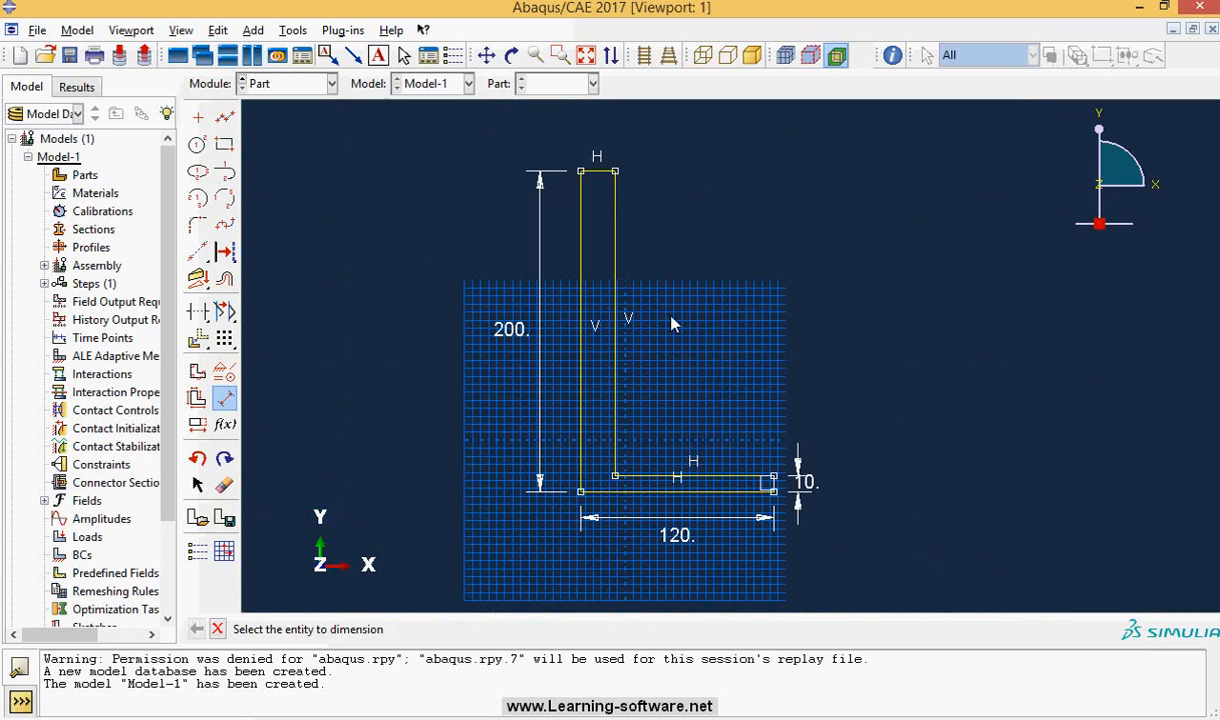
{"action": "scroll", "coordinate": [659, 262], "scroll_direction": "up", "scroll_amount": 2}
{"action": "scroll", "coordinate": [659, 258], "scroll_direction": "down", "scroll_amount": 2}
{"action": "scroll", "coordinate": [659, 258], "scroll_direction": "up", "scroll_amount": 1}
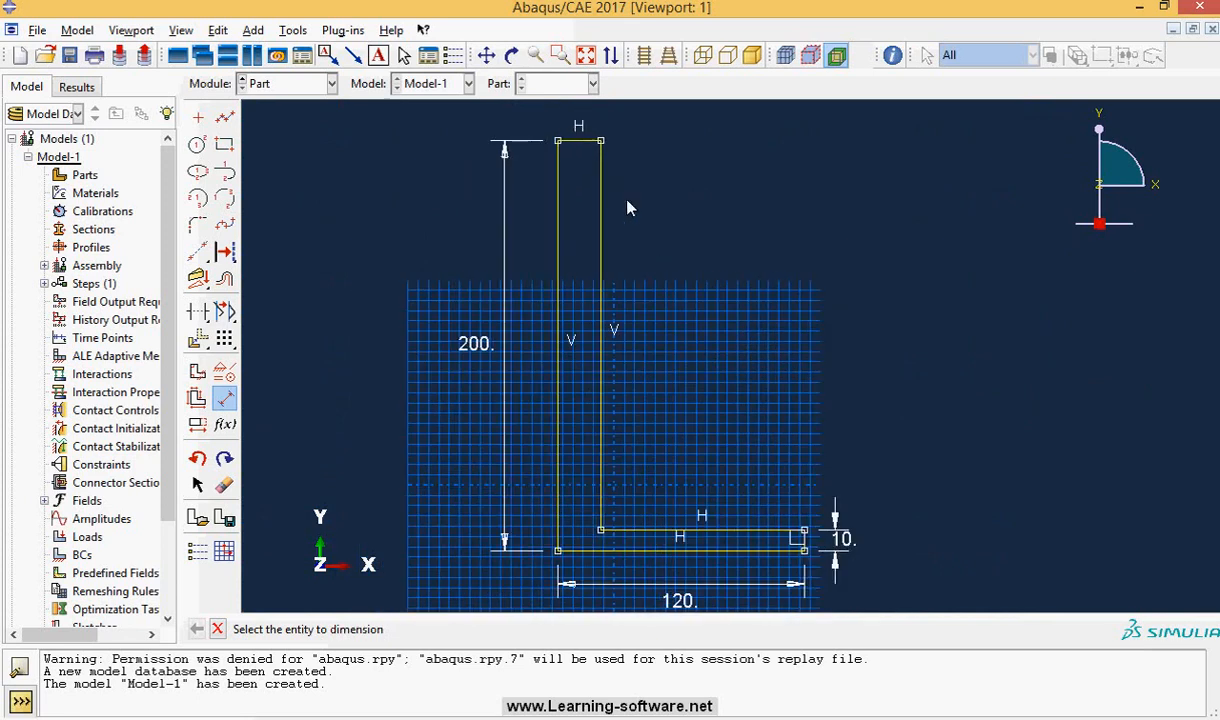
{"action": "left_click", "coordinate": [585, 140]}
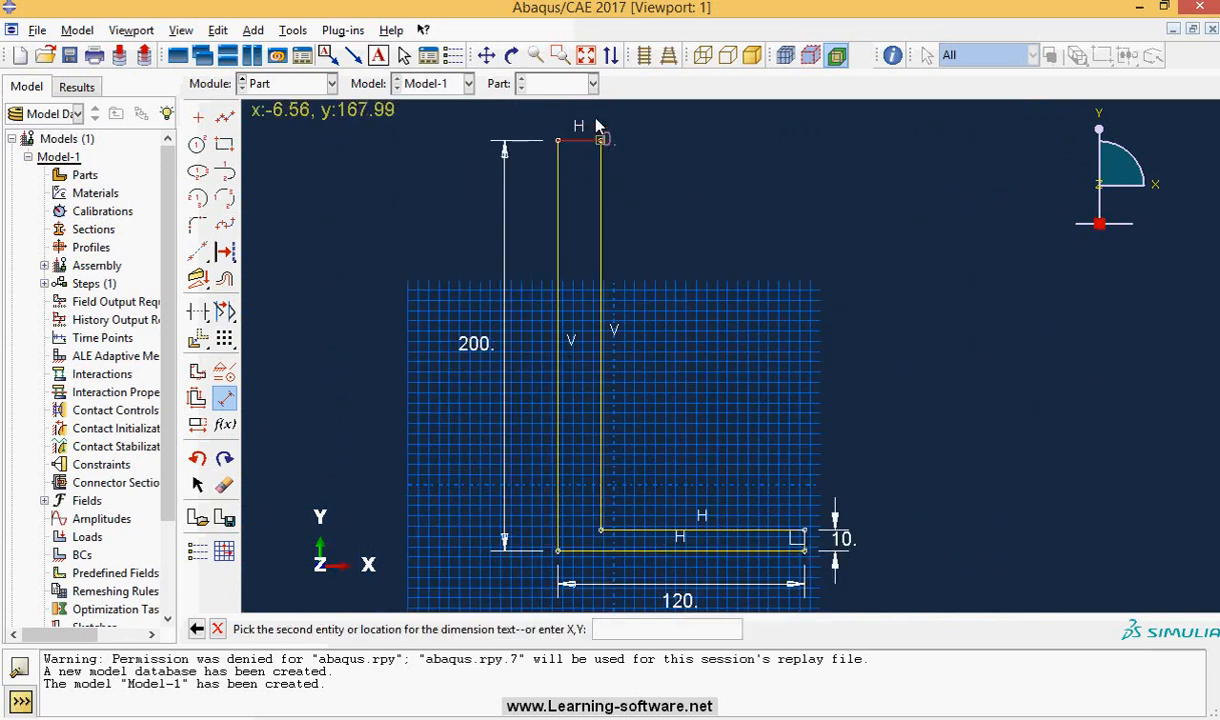
{"action": "left_click", "coordinate": [602, 113]}
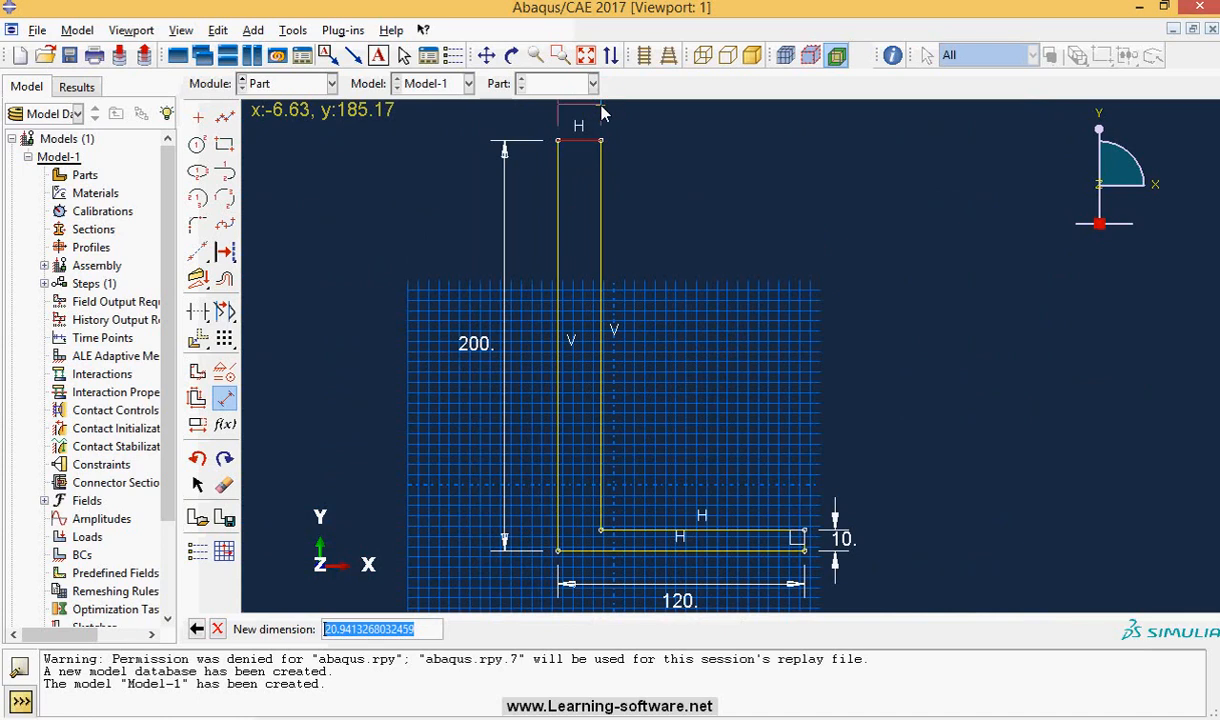
{"action": "type", "text": "10"}
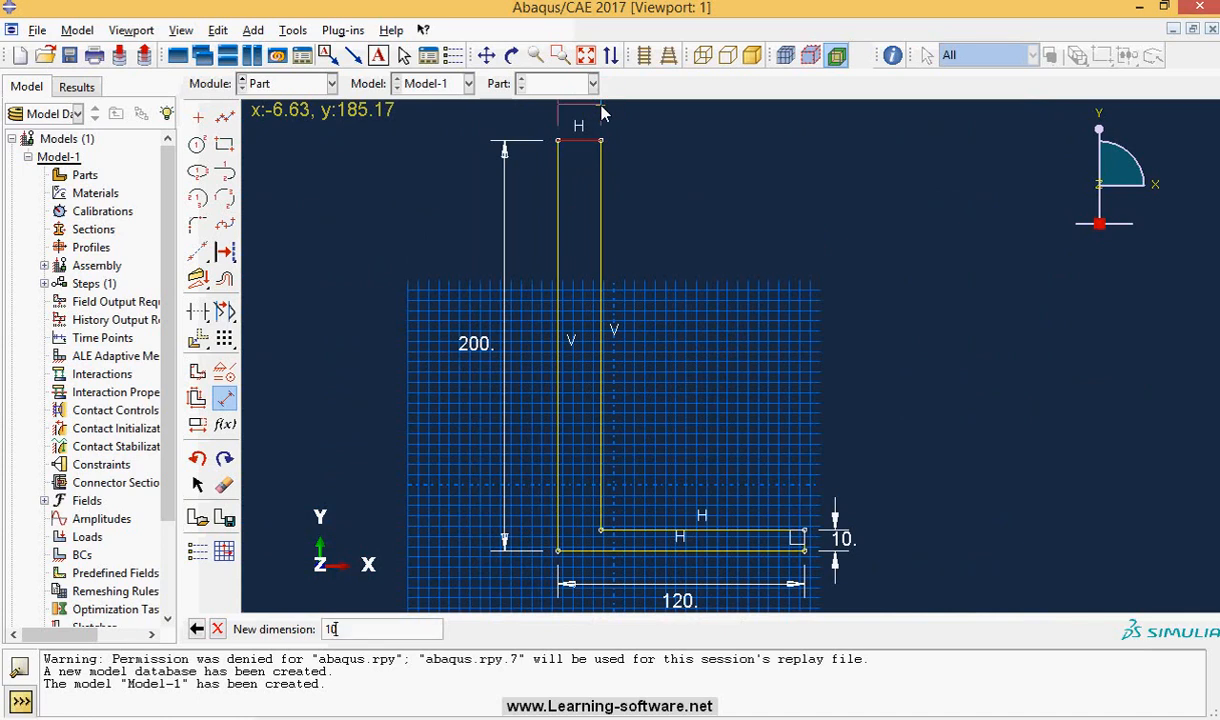
{"action": "key", "text": "Return"}
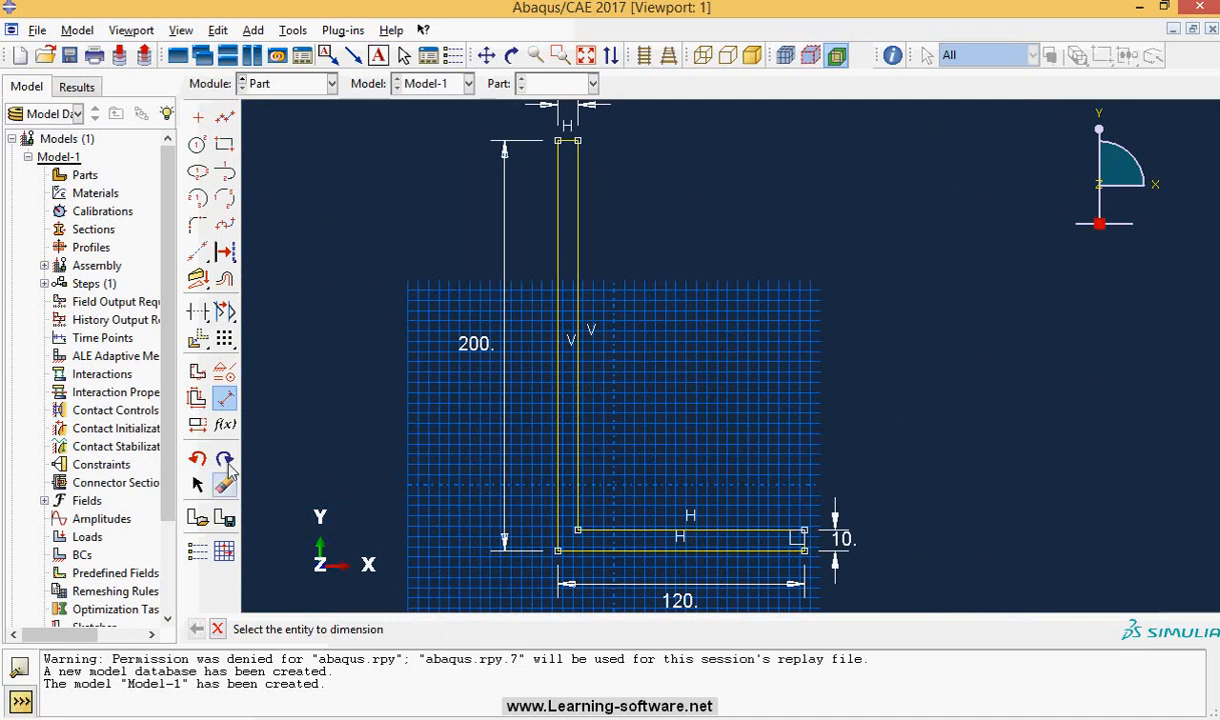
{"action": "left_click", "coordinate": [222, 397]}
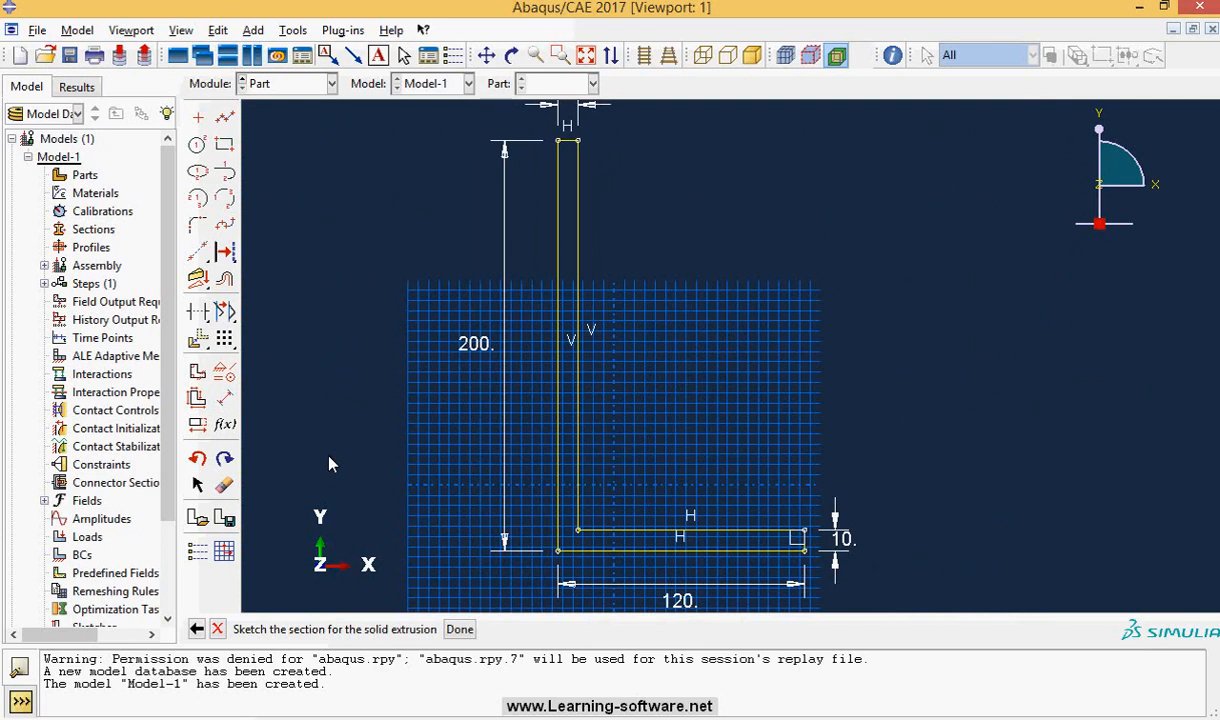
Step: Finish the section sketch and extrude it to a depth of 150, with the whole part fitted in view
{"action": "left_click", "coordinate": [459, 629]}
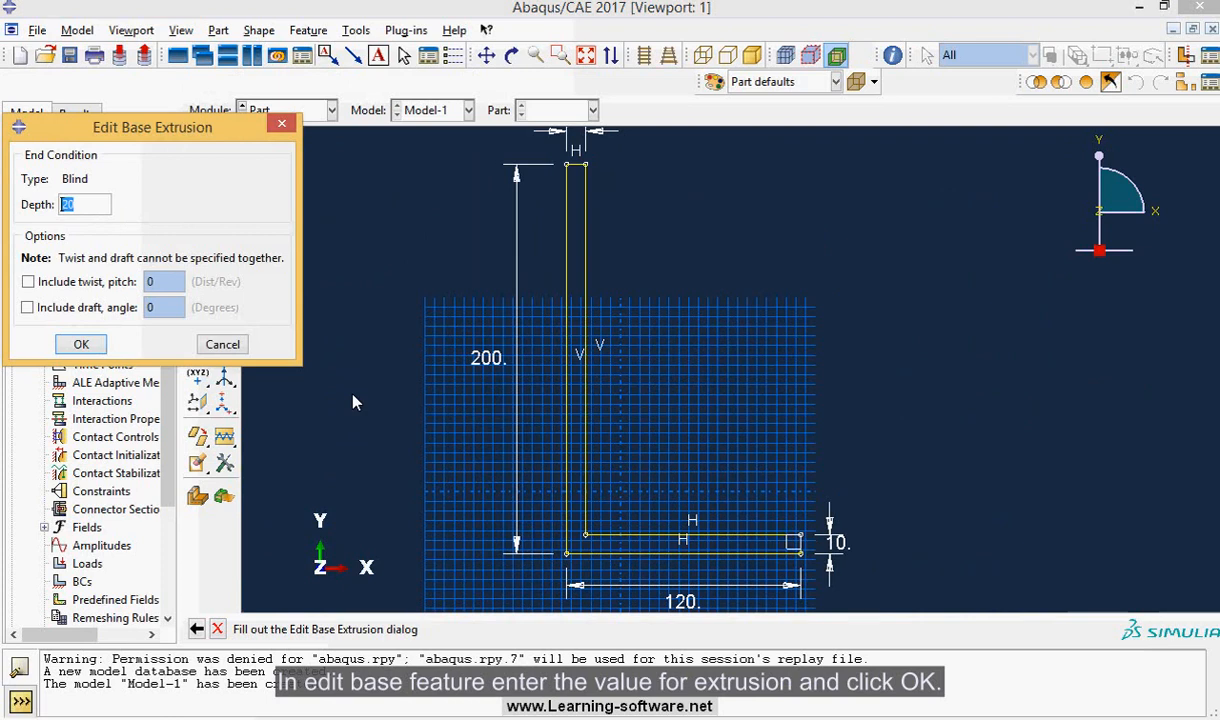
{"action": "type", "text": "150"}
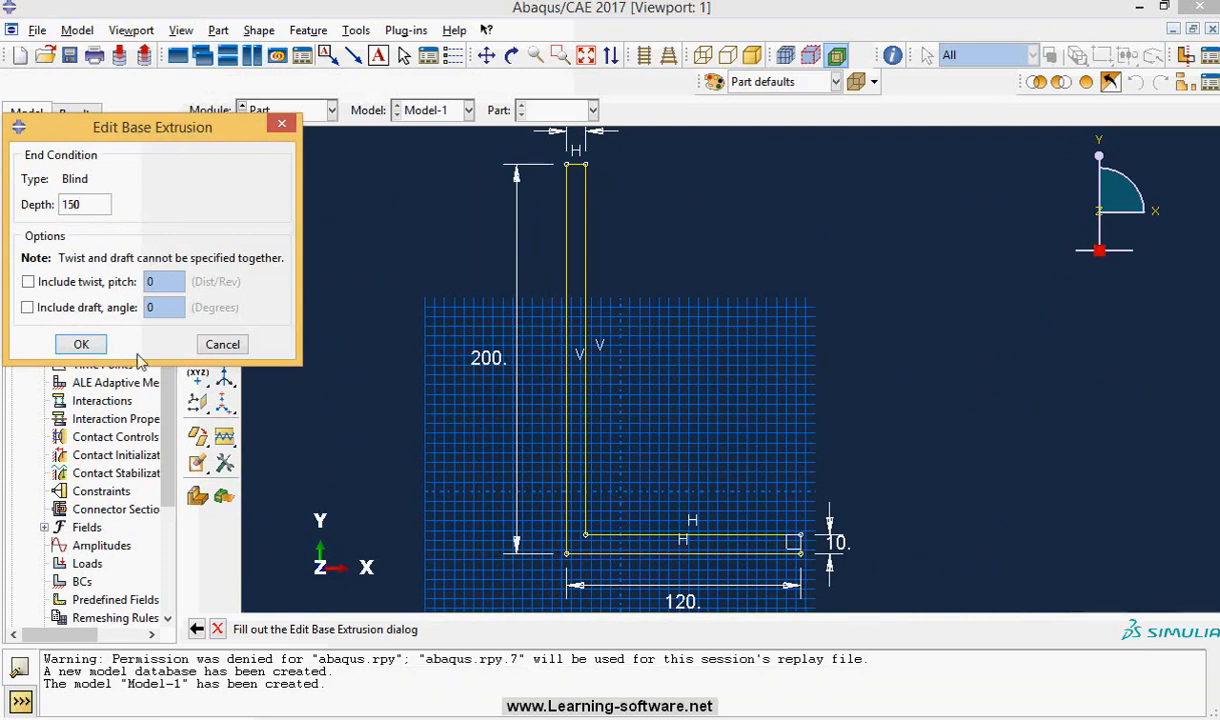
{"action": "left_click", "coordinate": [88, 345]}
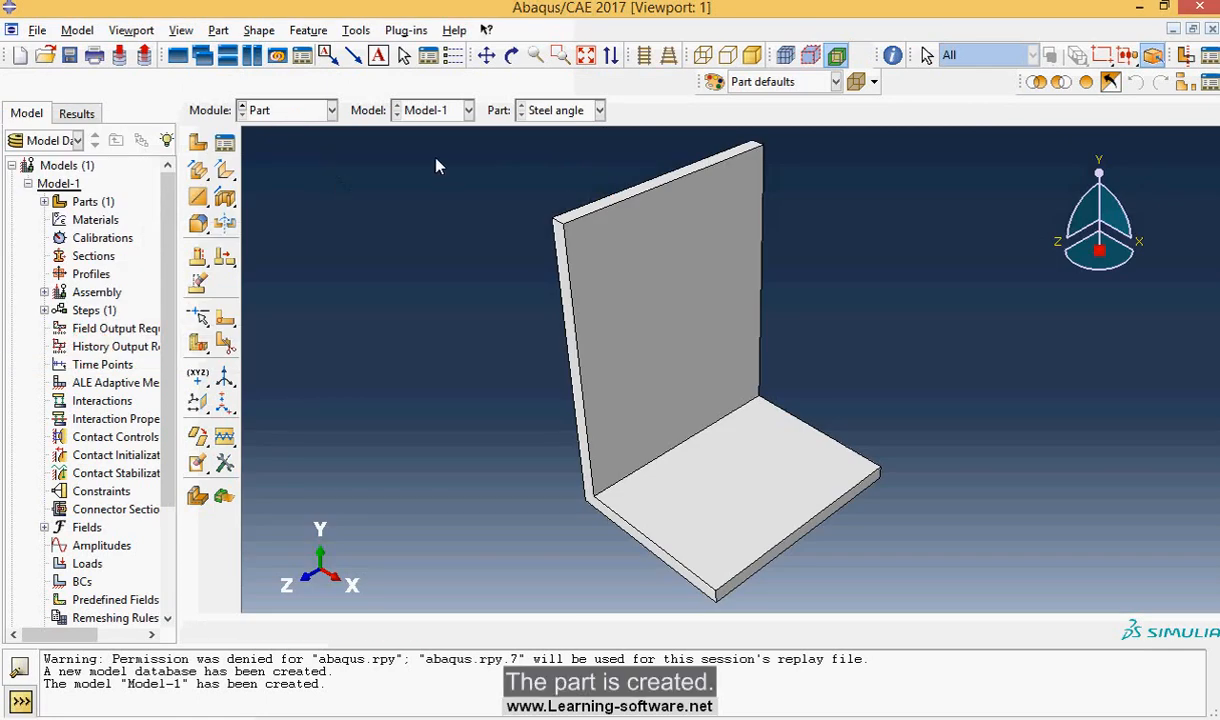
{"action": "left_click", "coordinate": [590, 58]}
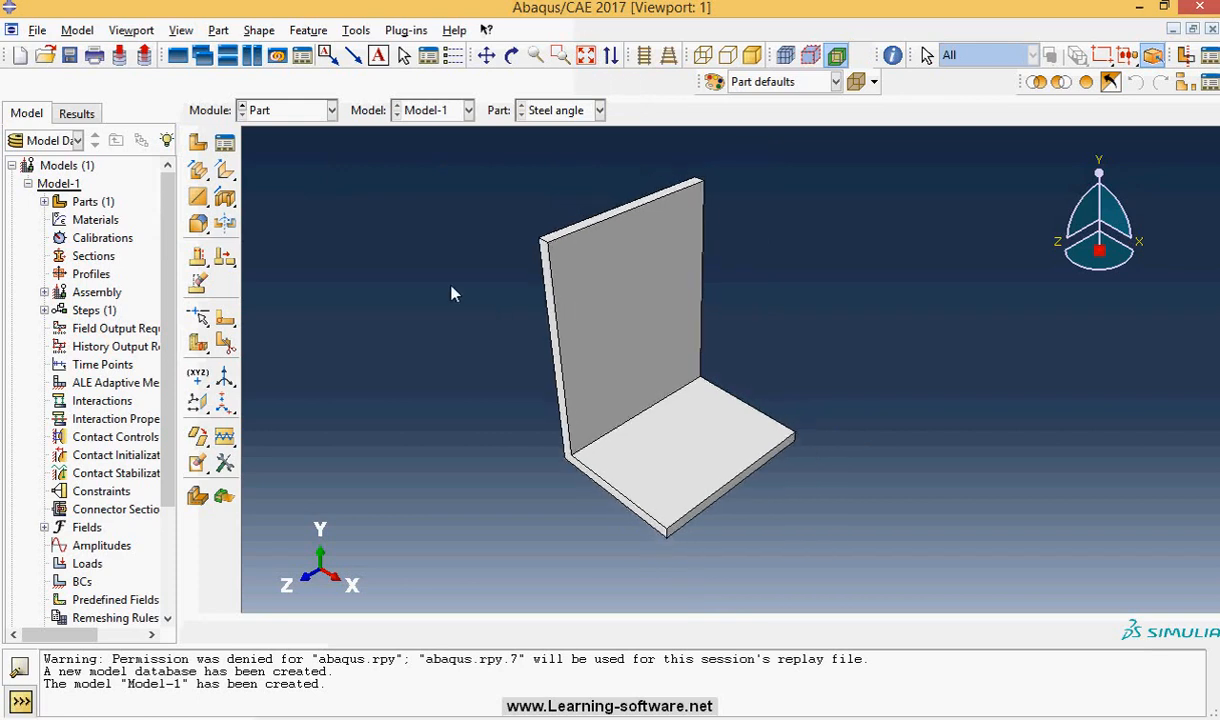
Step: Switch to the Property module and start a new material named steel
{"action": "left_click", "coordinate": [331, 110]}
{"action": "left_click", "coordinate": [289, 152]}
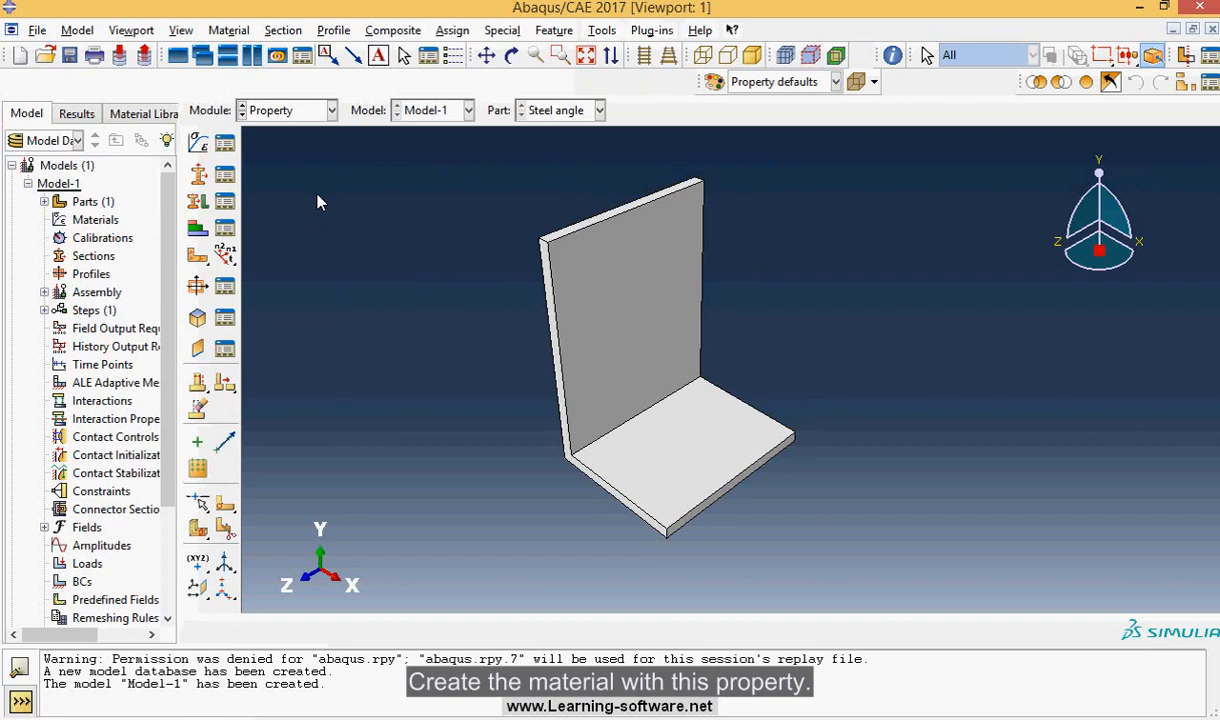
{"action": "left_click", "coordinate": [199, 146]}
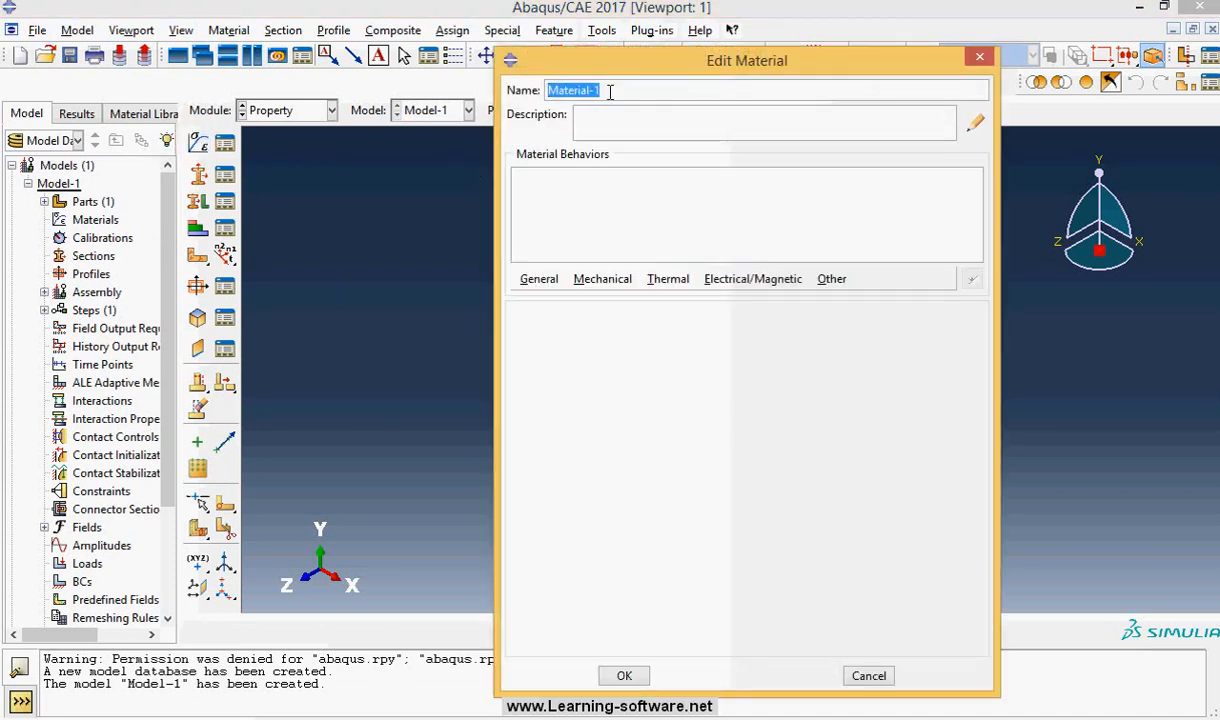
{"action": "key", "text": "BackSpace"}
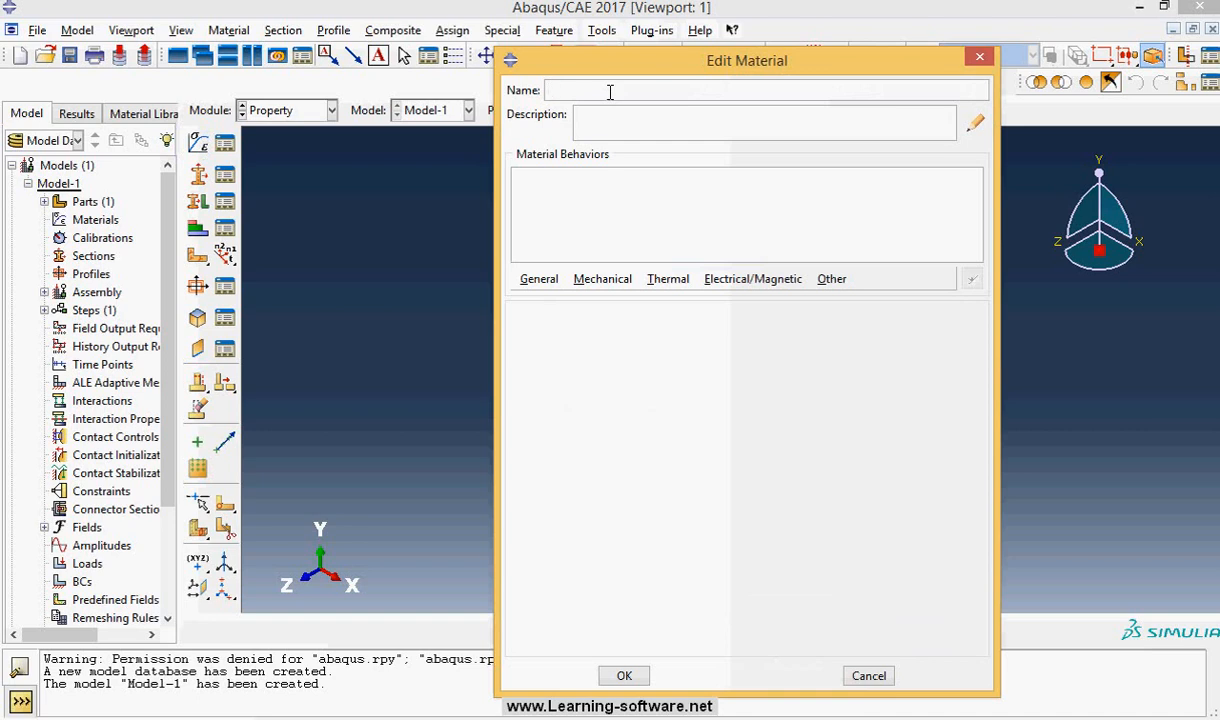
{"action": "type", "text": "steel"}
Step: Give the steel material isotropic elastic behavior with Young's modulus 200000 and Poisson's ratio 0.3, and save it
{"action": "left_click", "coordinate": [600, 280]}
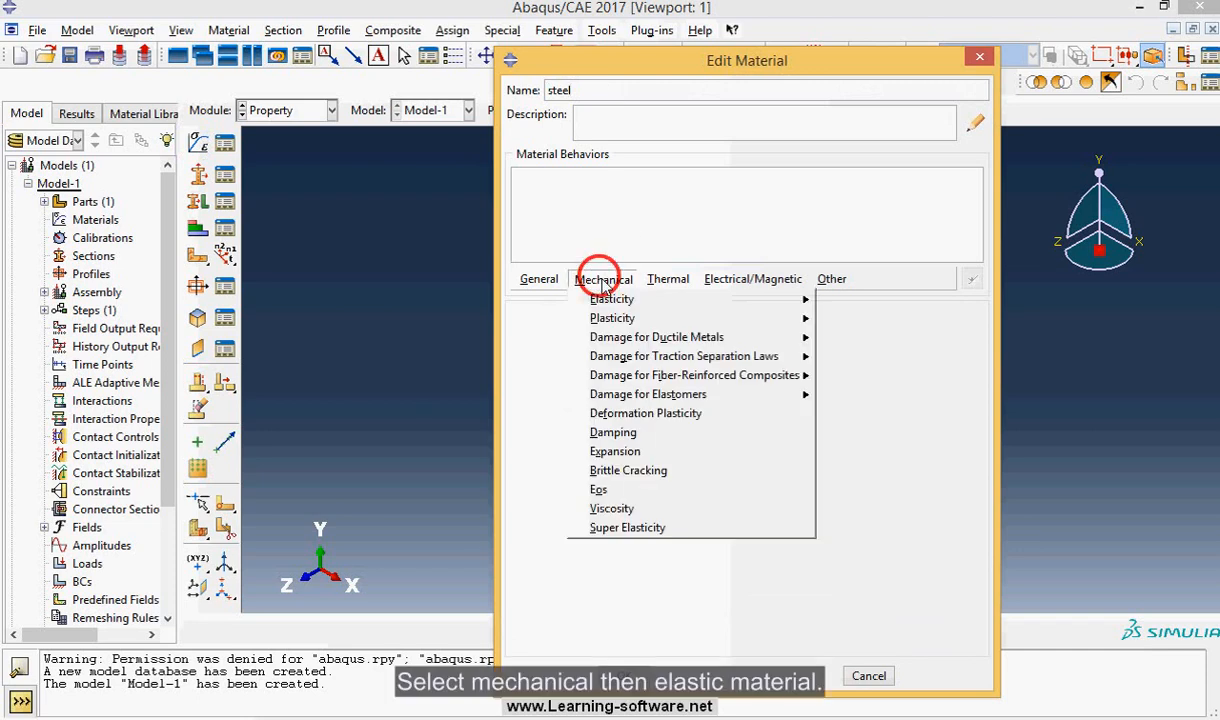
{"action": "mouse_move", "coordinate": [755, 299]}
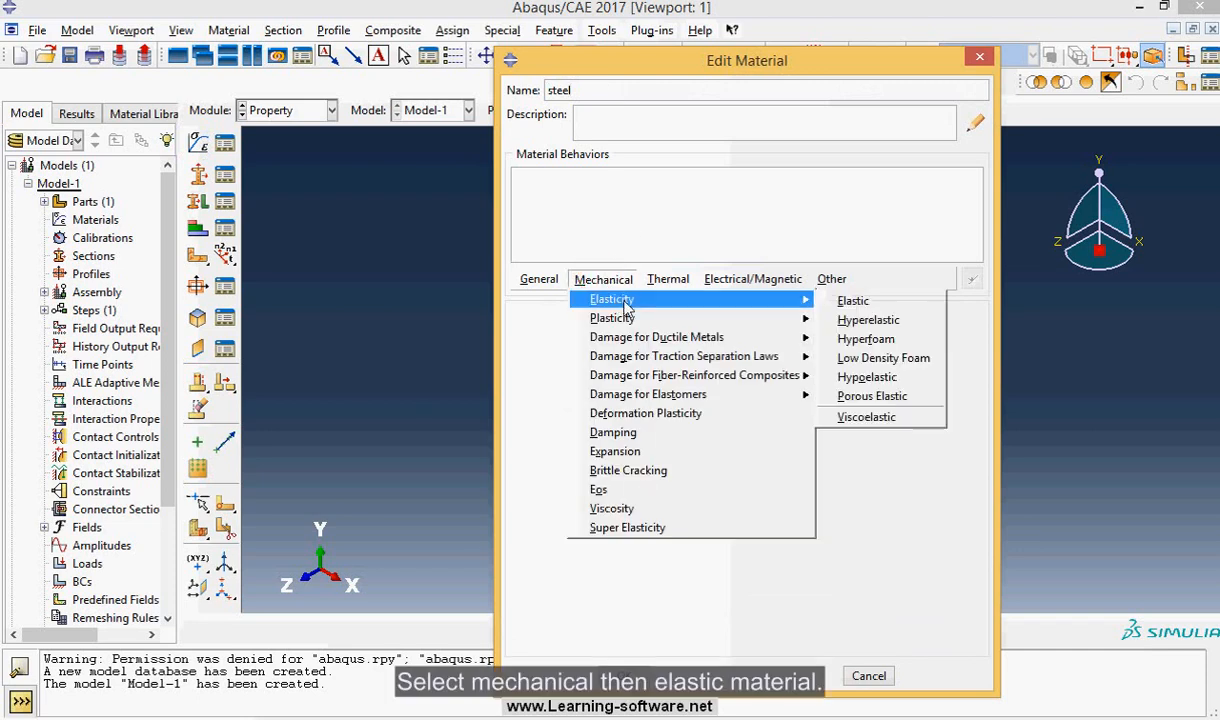
{"action": "left_click", "coordinate": [838, 301]}
{"action": "left_click", "coordinate": [613, 537]}
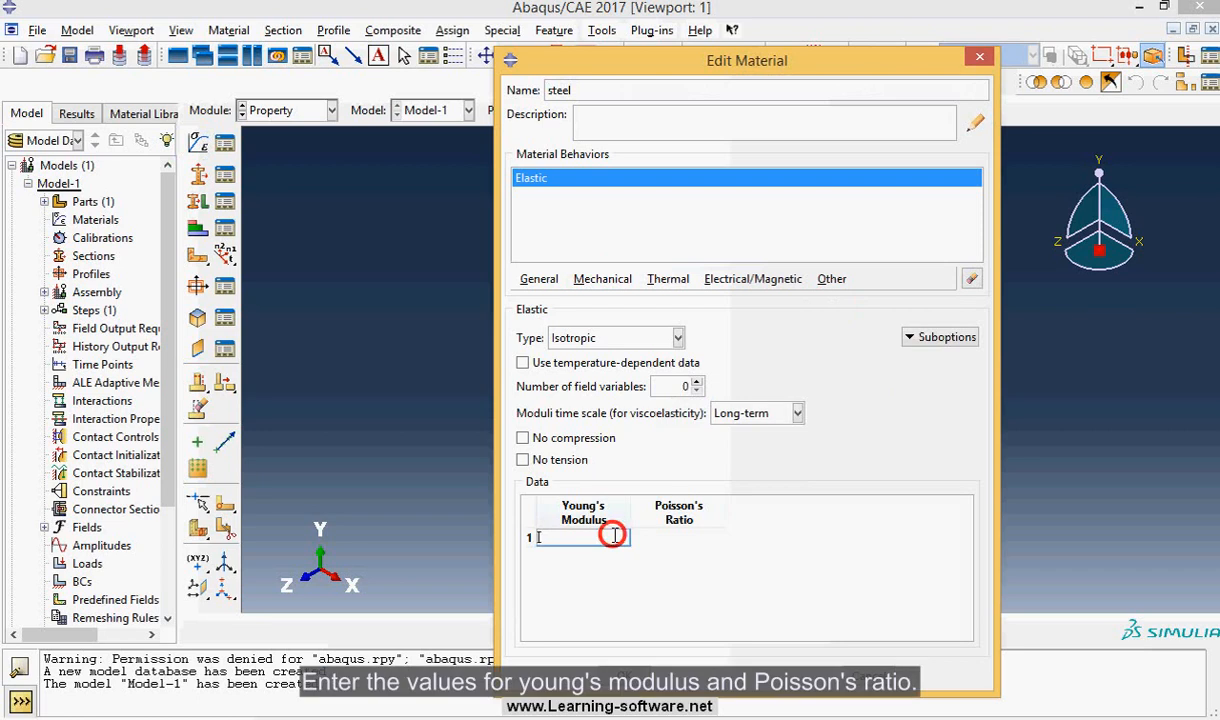
{"action": "type", "text": "200000"}
{"action": "key", "text": "Tab"}
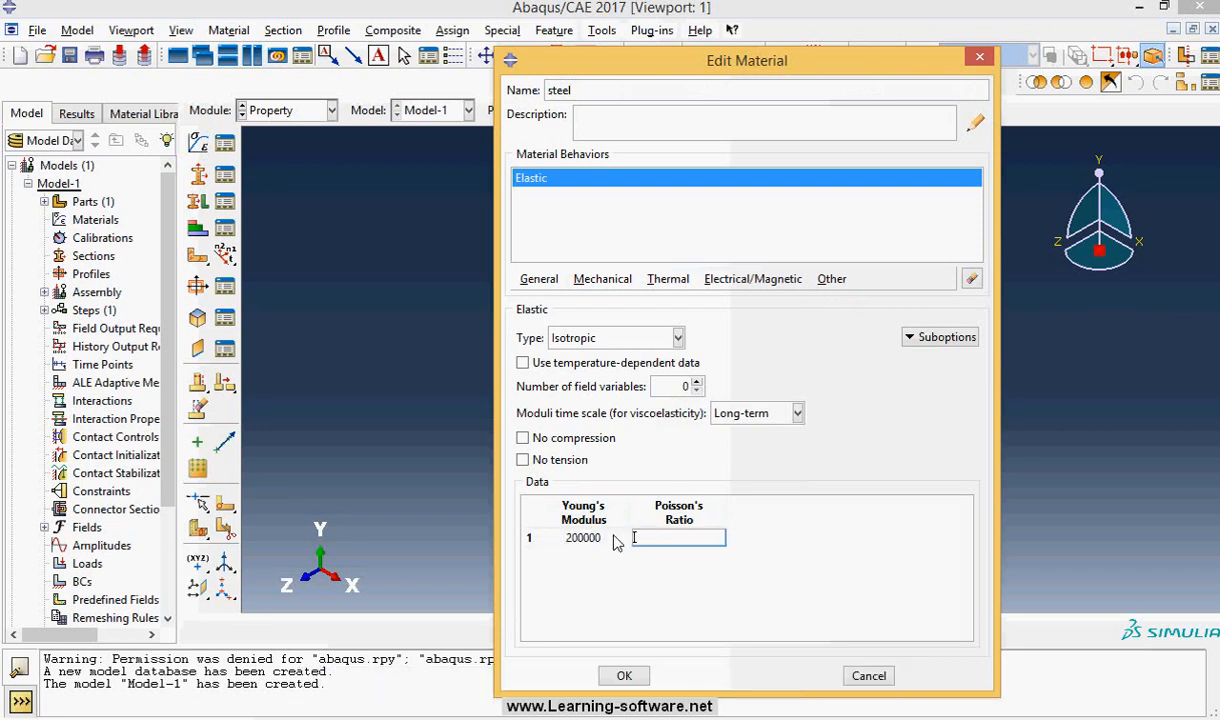
{"action": "type", "text": "0.3"}
{"action": "left_click", "coordinate": [623, 675]}
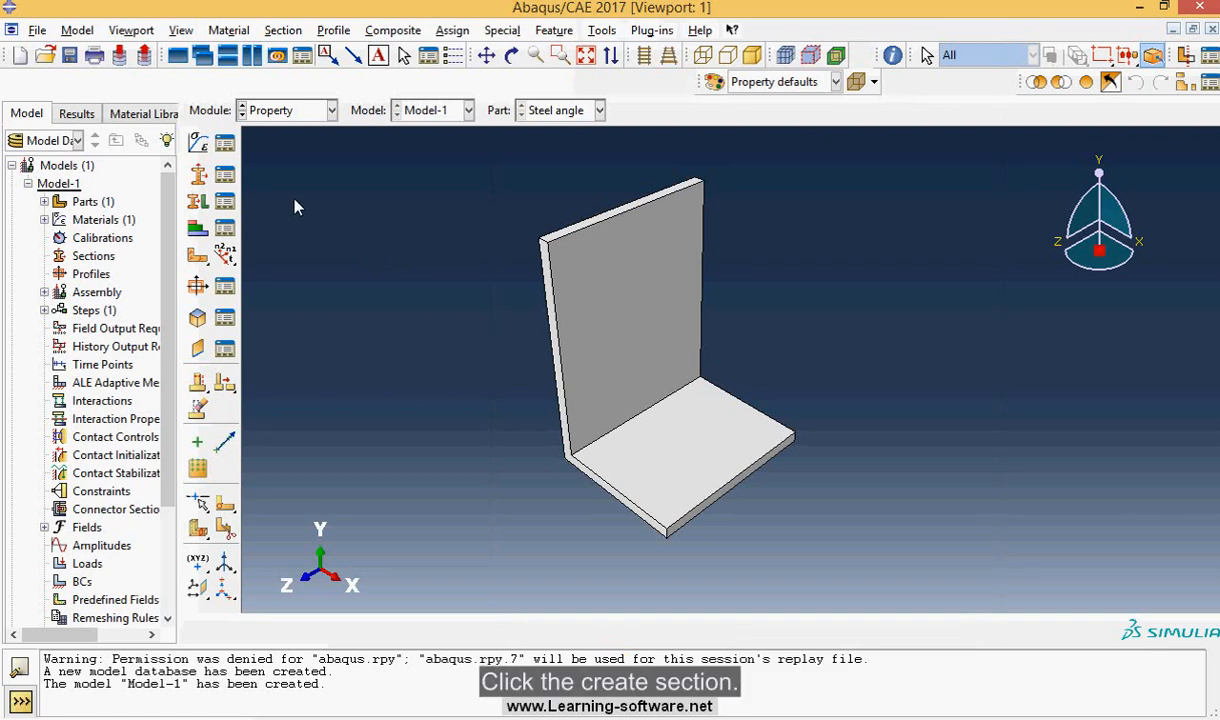
Step: Start a solid, homogeneous section named Steel section and continue to its settings
{"action": "left_click", "coordinate": [199, 175]}
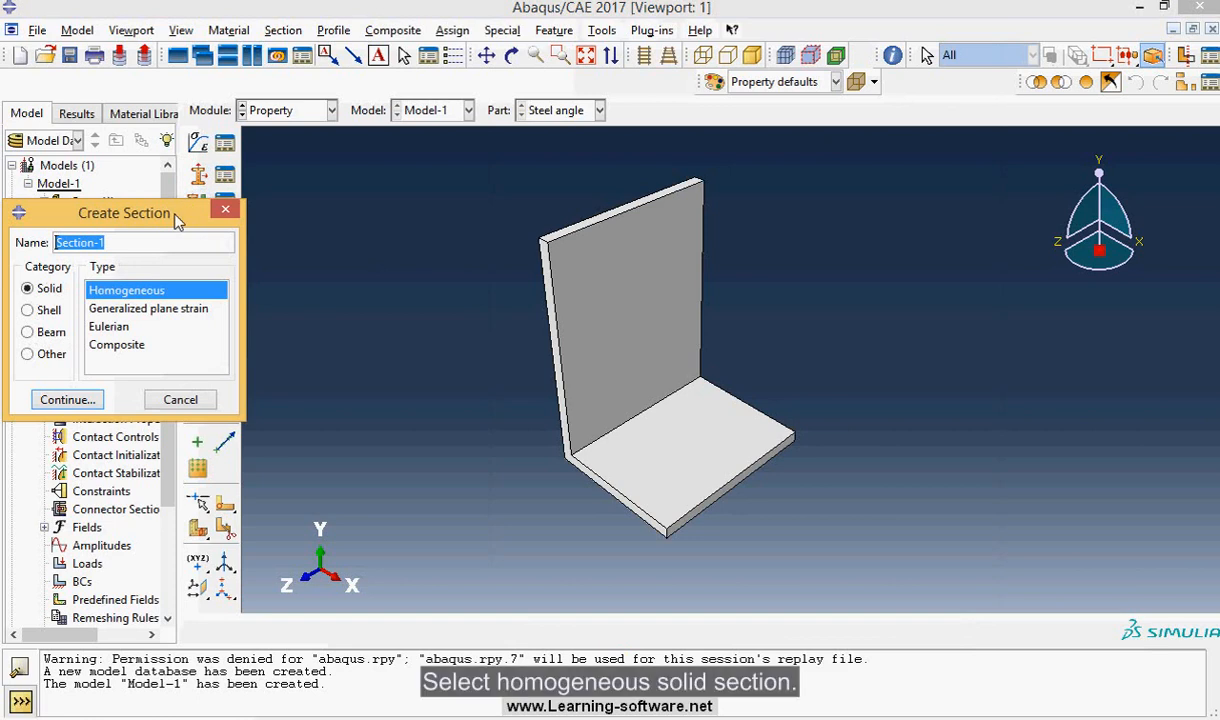
{"action": "left_click_drag", "start_coordinate": [176, 220], "coordinate": [419, 172]}
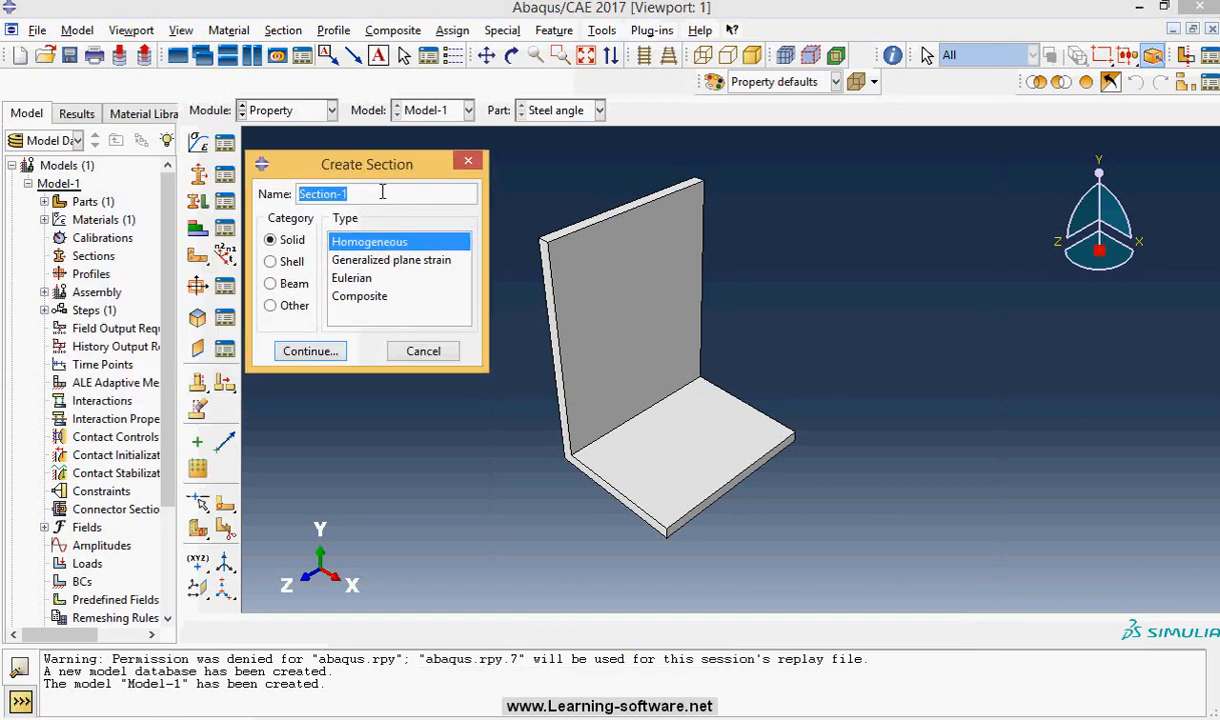
{"action": "type", "text": "Steel section"}
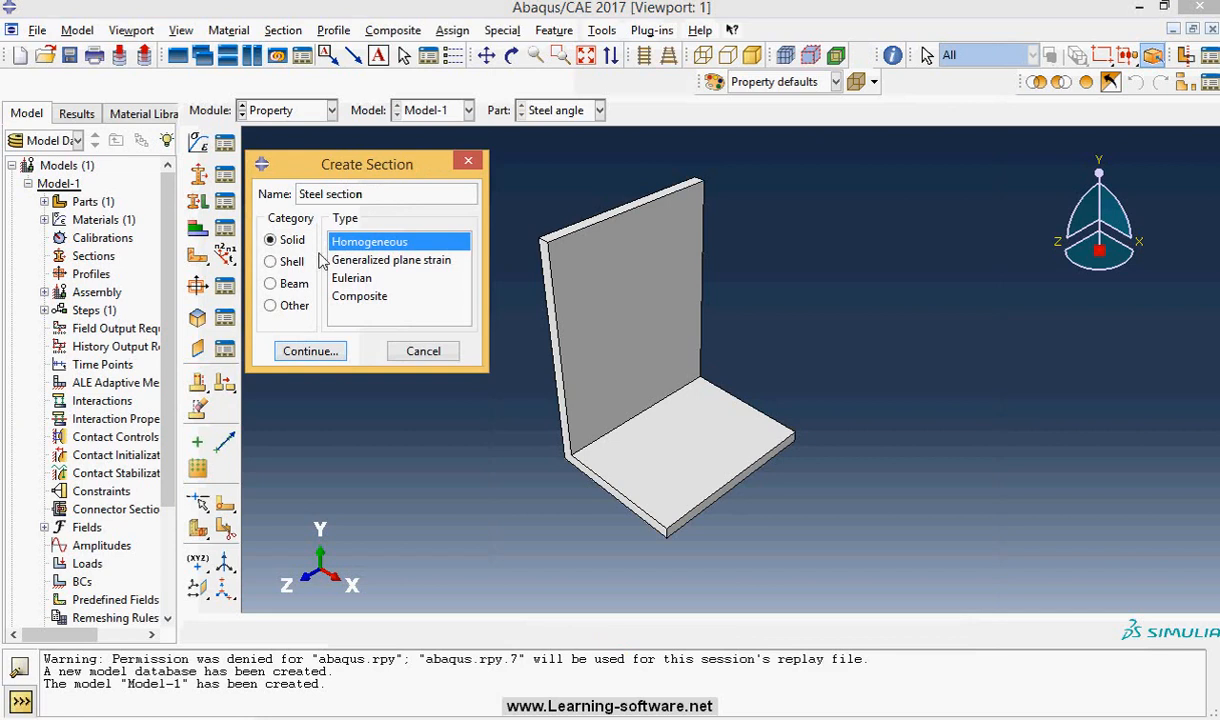
{"action": "left_click", "coordinate": [289, 243]}
{"action": "left_click", "coordinate": [369, 244]}
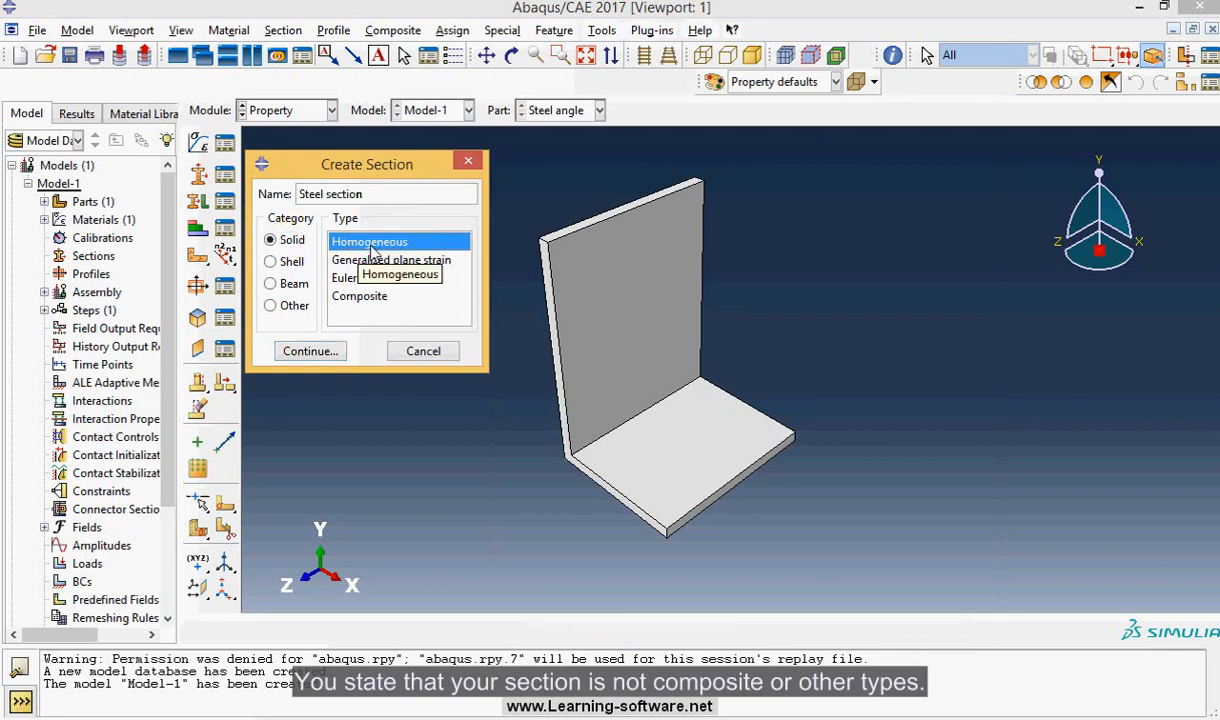
{"action": "left_click", "coordinate": [304, 351]}
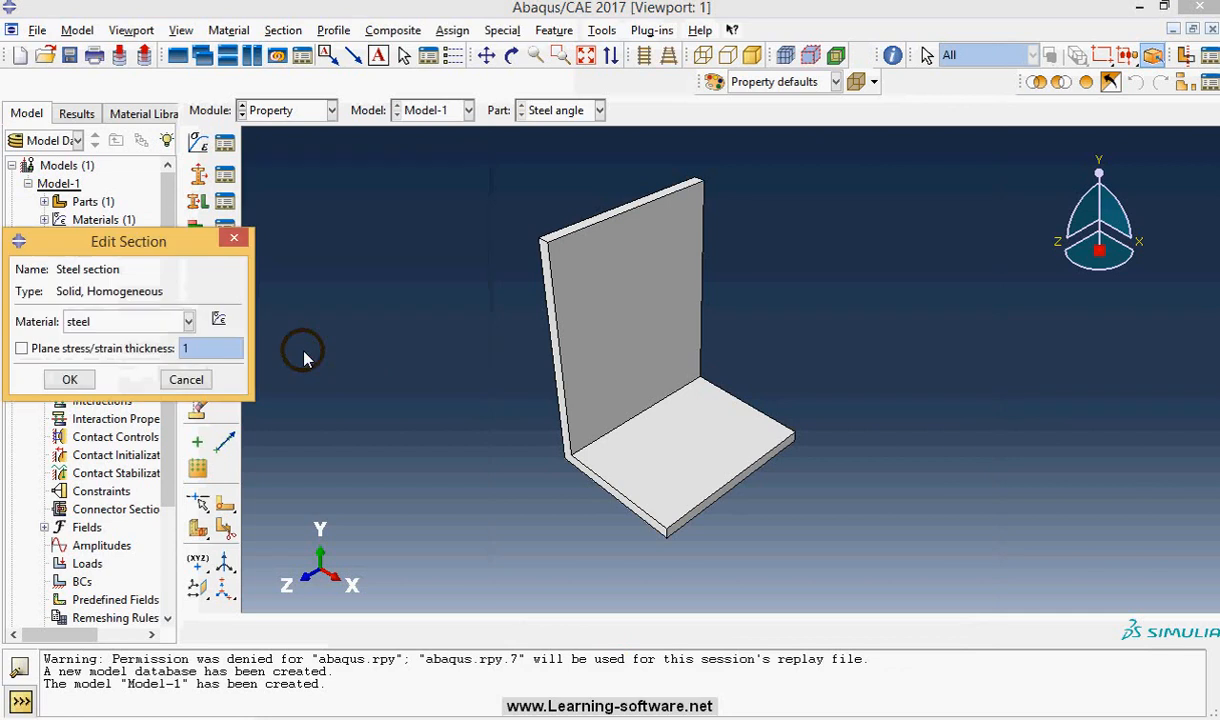
Step: Choose steel as the material of the new section and accept its settings
{"action": "left_click", "coordinate": [188, 321]}
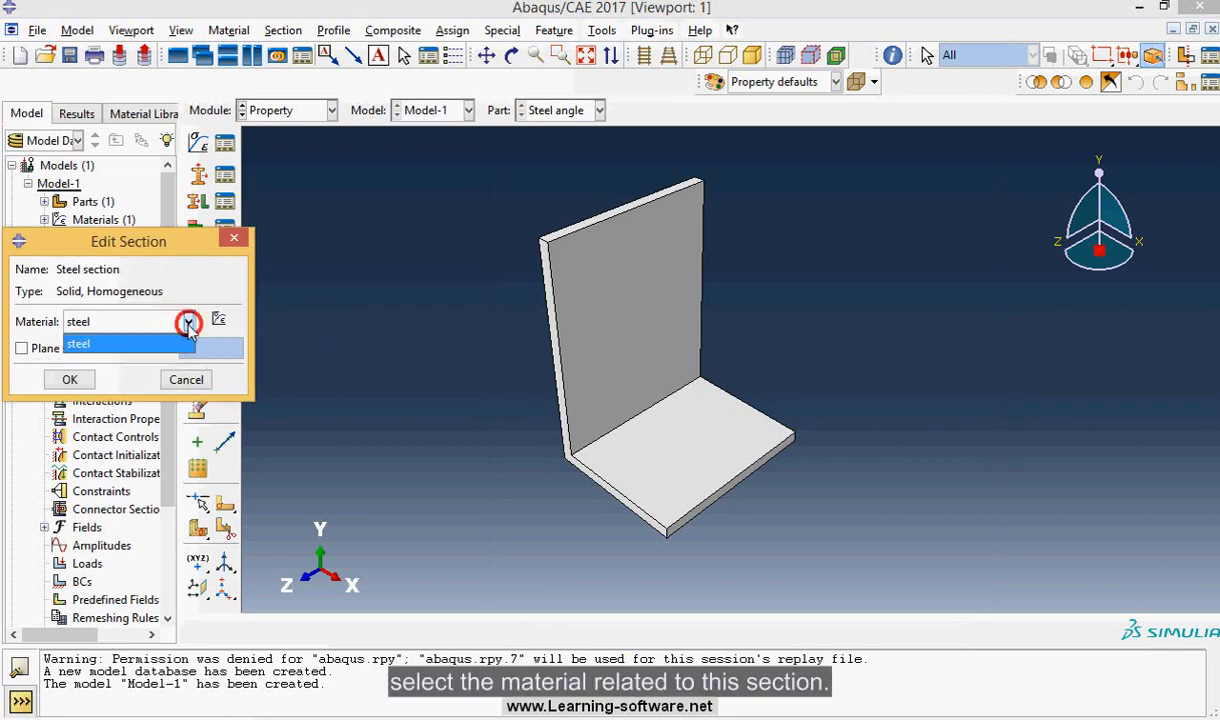
{"action": "left_click", "coordinate": [80, 311]}
{"action": "left_click", "coordinate": [69, 379]}
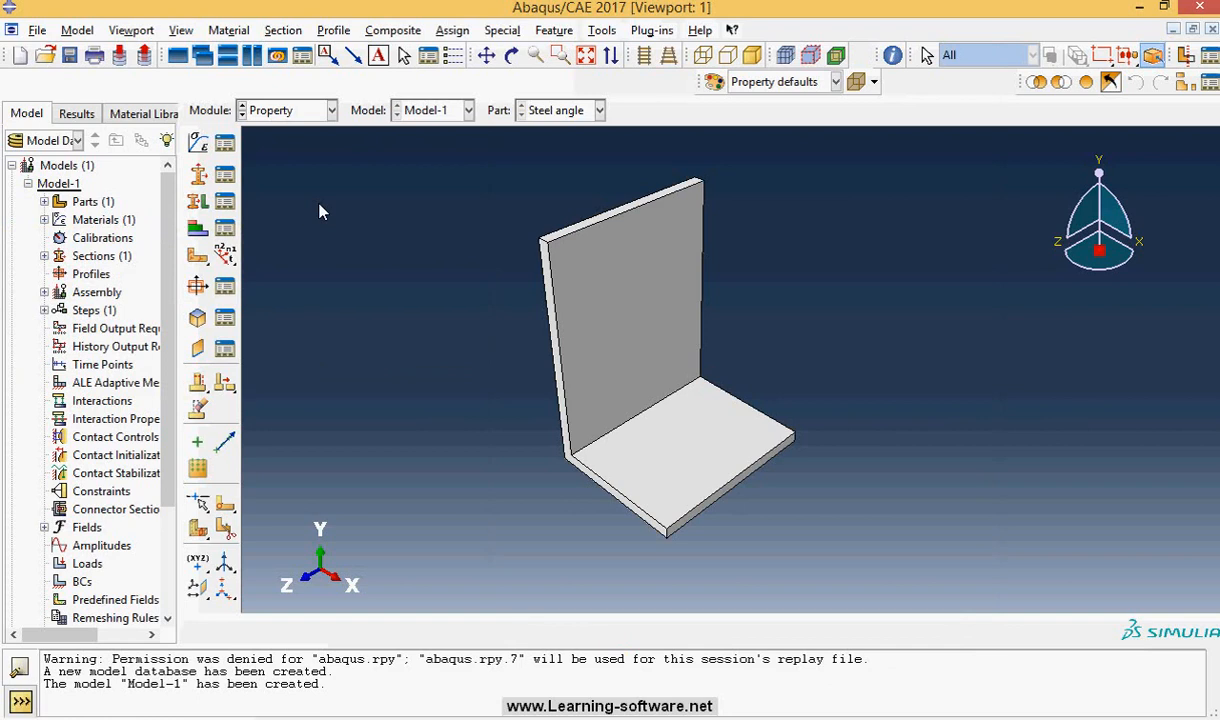
Step: Assign Steel section to the whole steel angle solid
{"action": "left_click", "coordinate": [200, 207]}
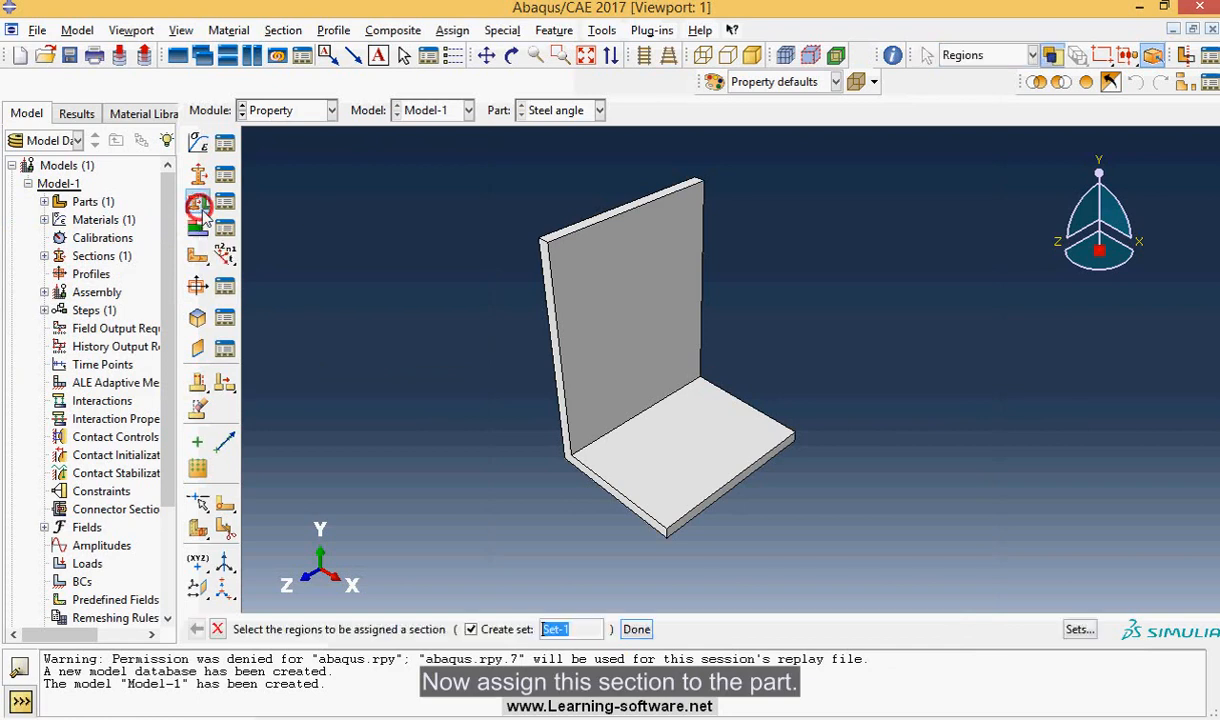
{"action": "left_click", "coordinate": [612, 390]}
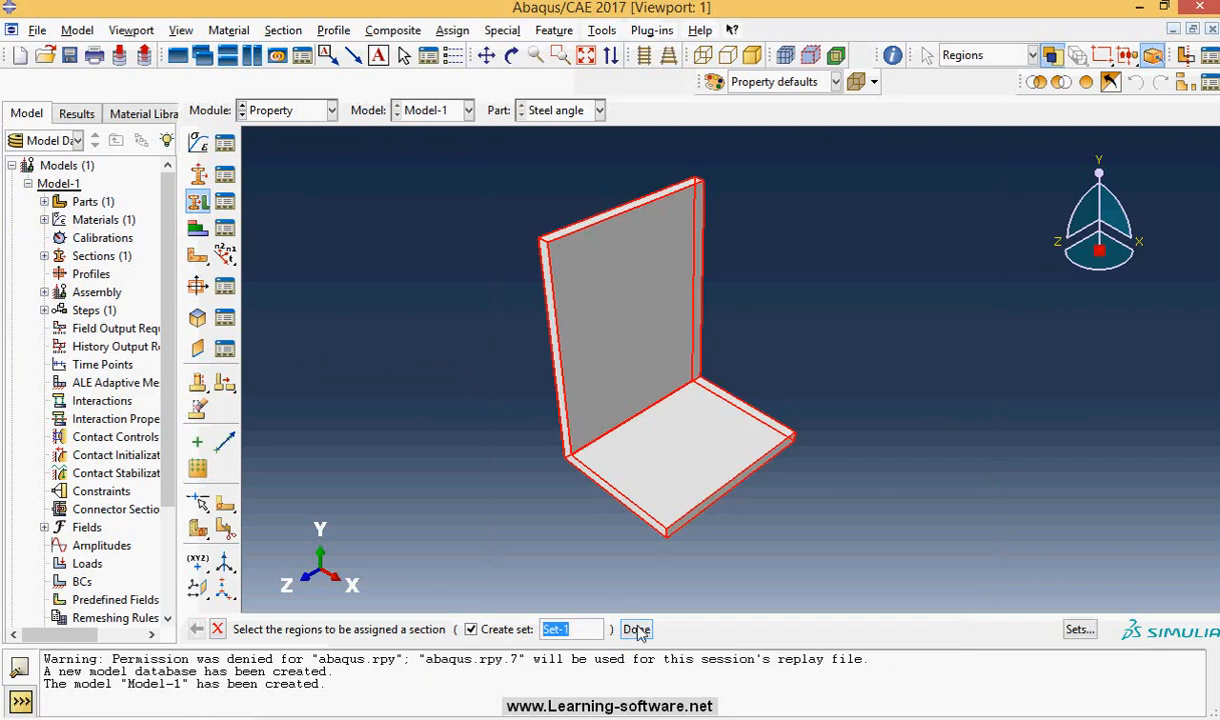
{"action": "left_click", "coordinate": [638, 630]}
{"action": "left_click", "coordinate": [123, 288]}
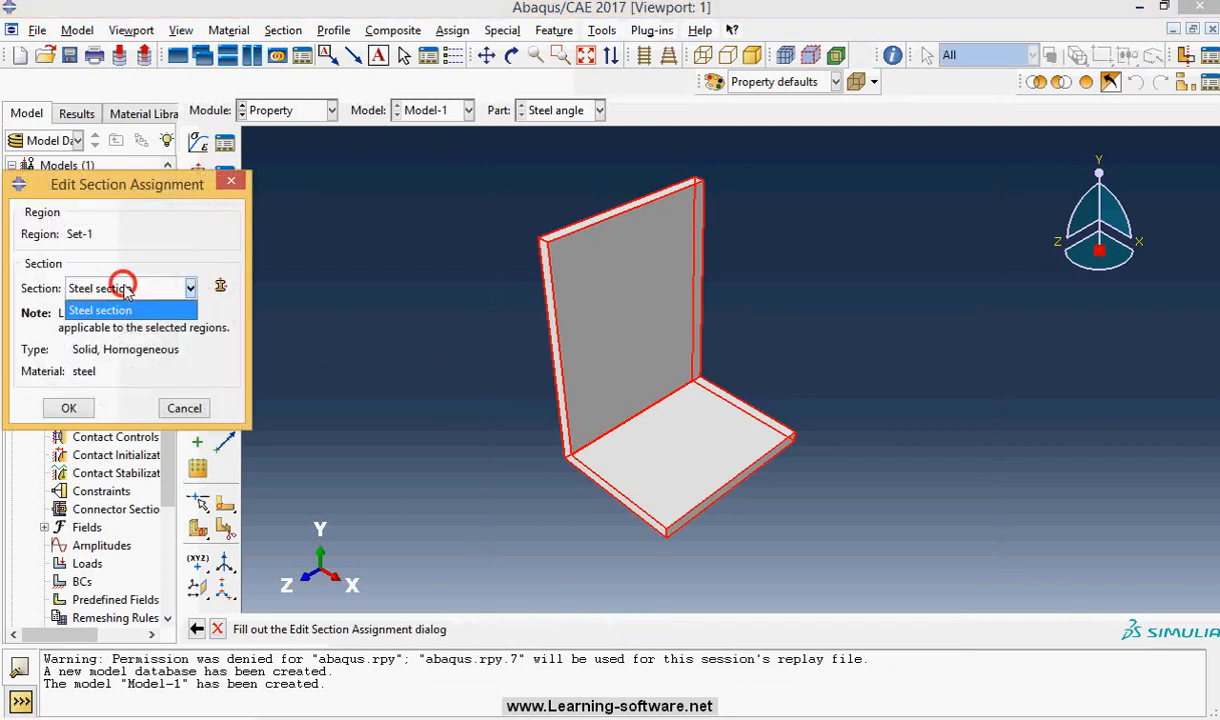
{"action": "left_click", "coordinate": [115, 285]}
{"action": "left_click", "coordinate": [68, 408]}
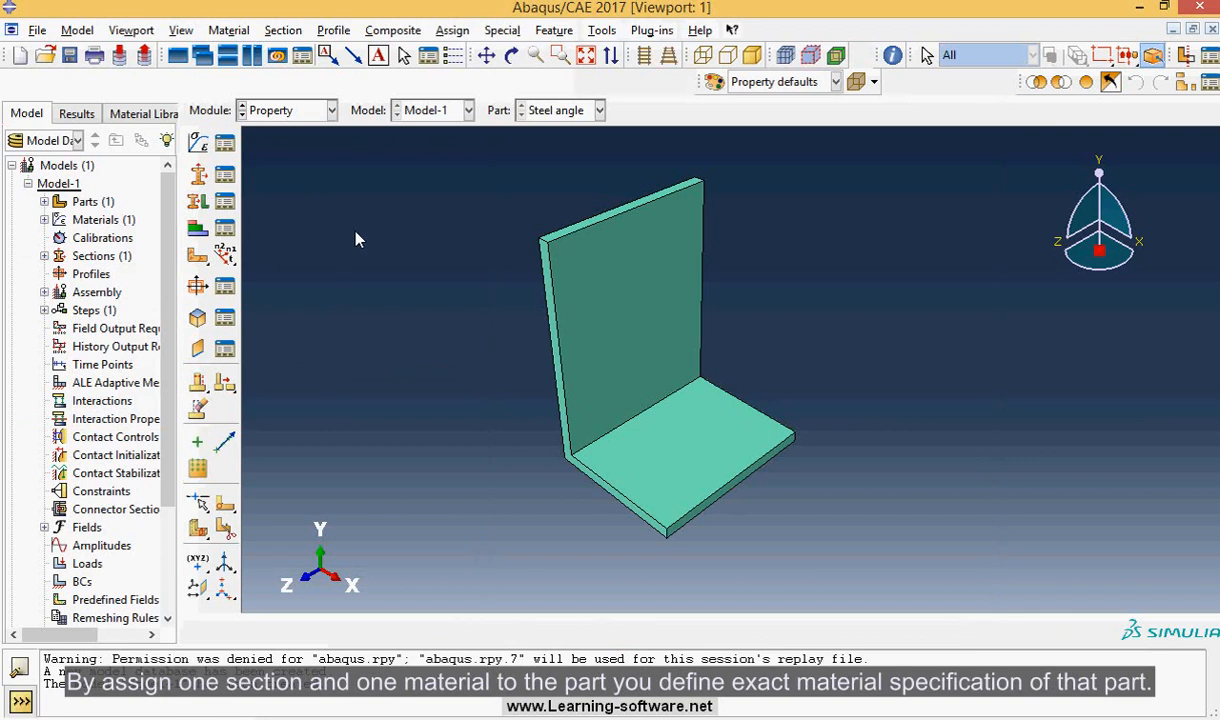
Step: Switch to the Assembly module and create a dependent instance of the Steel angle part
{"action": "left_click", "coordinate": [318, 110]}
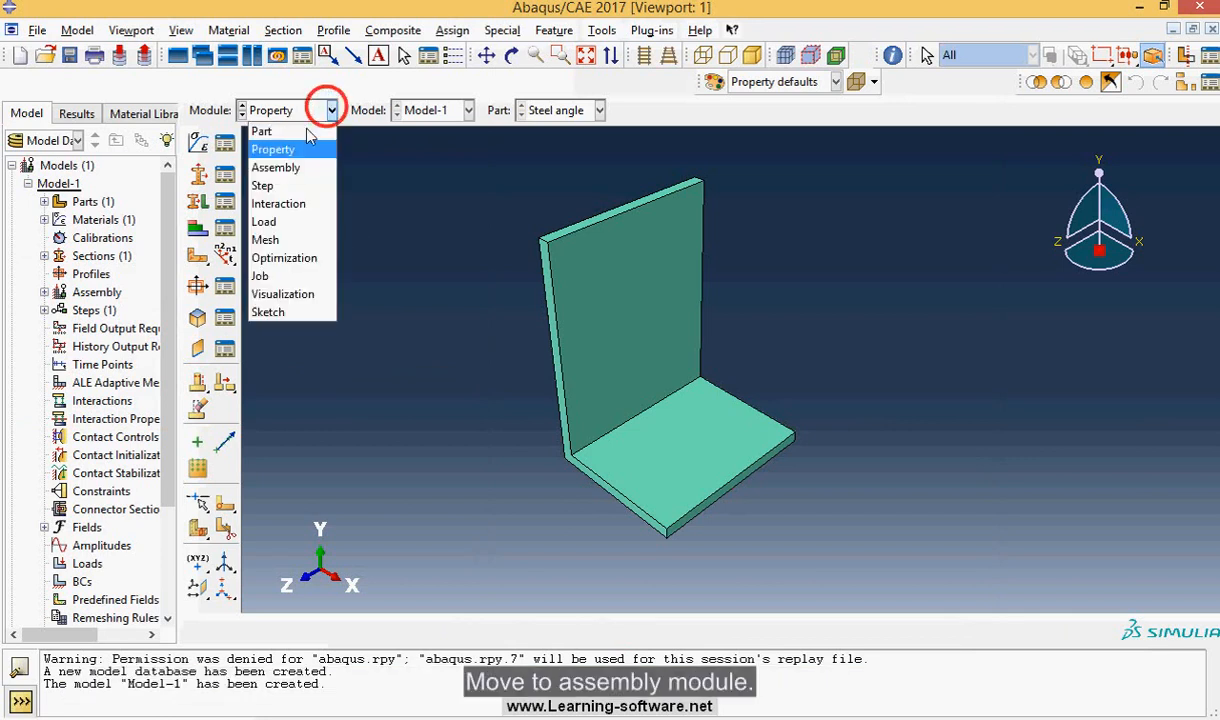
{"action": "left_click", "coordinate": [276, 167]}
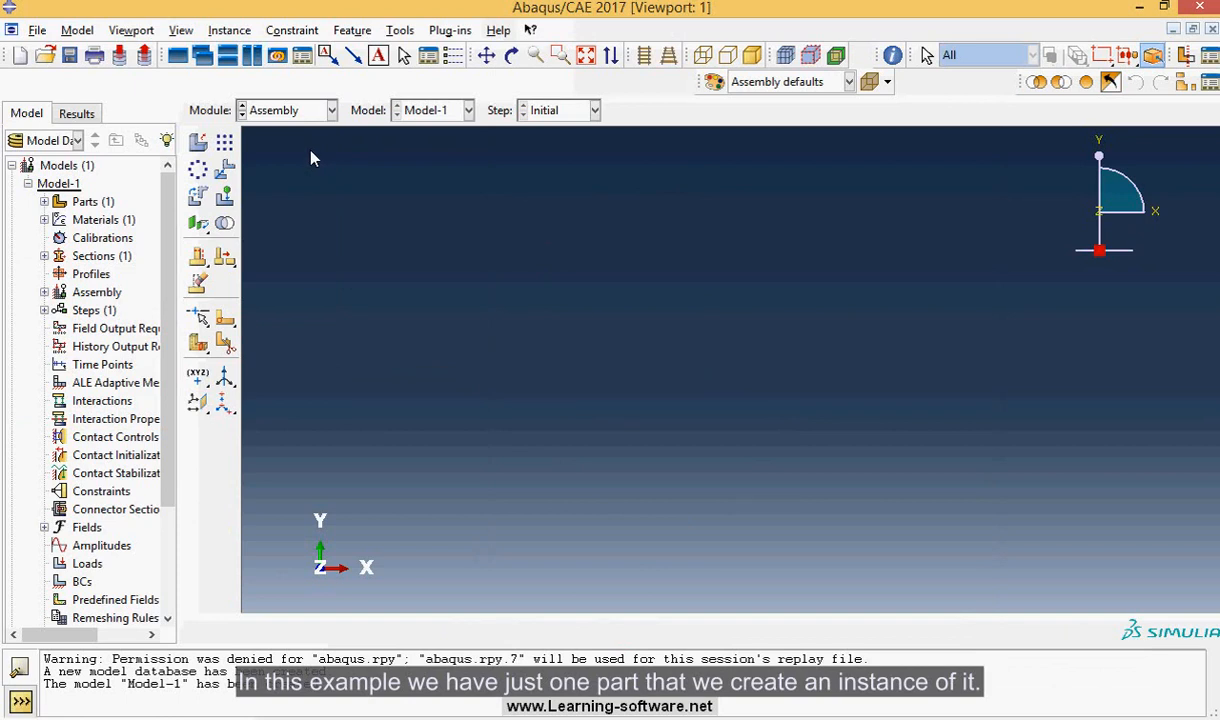
{"action": "left_click", "coordinate": [197, 143]}
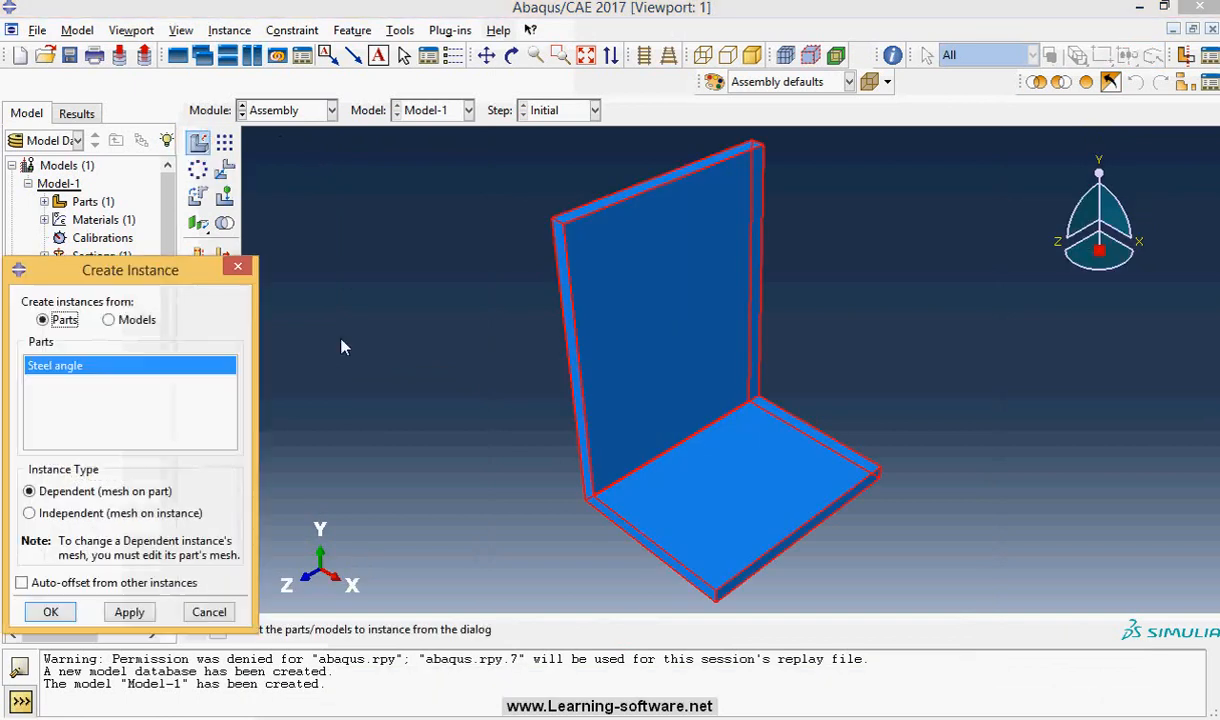
{"action": "left_click_drag", "start_coordinate": [170, 263], "coordinate": [216, 170]}
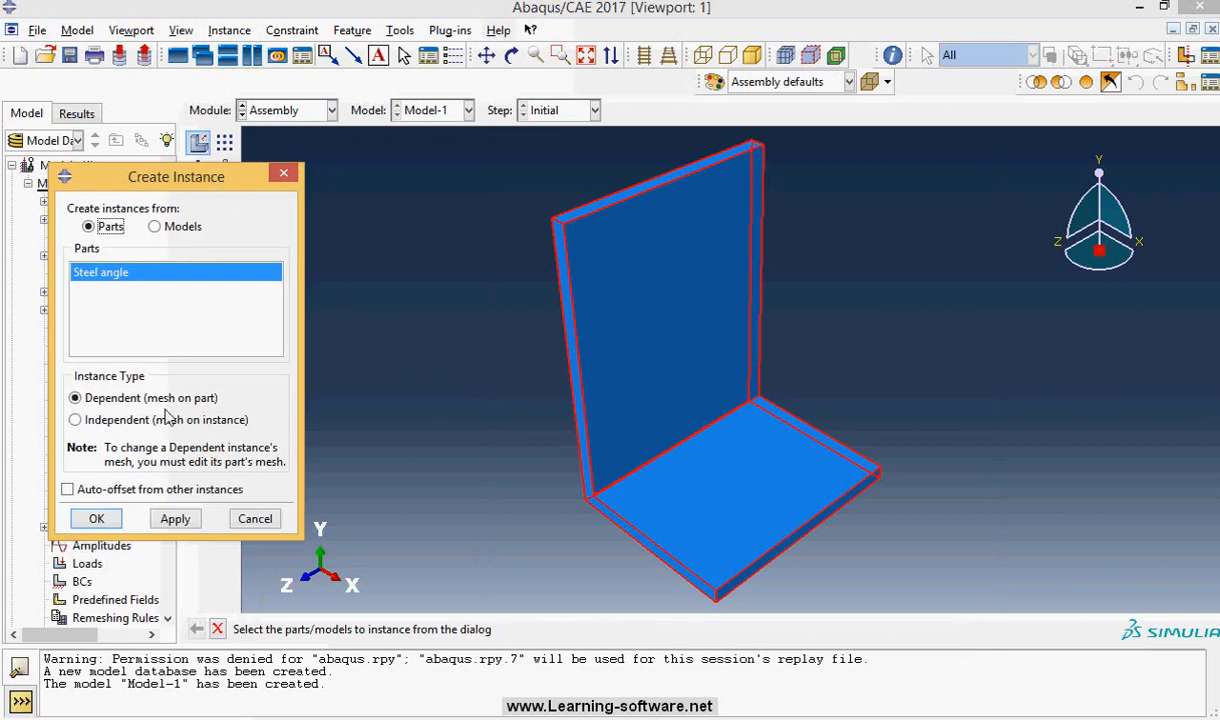
{"action": "left_click", "coordinate": [96, 518]}
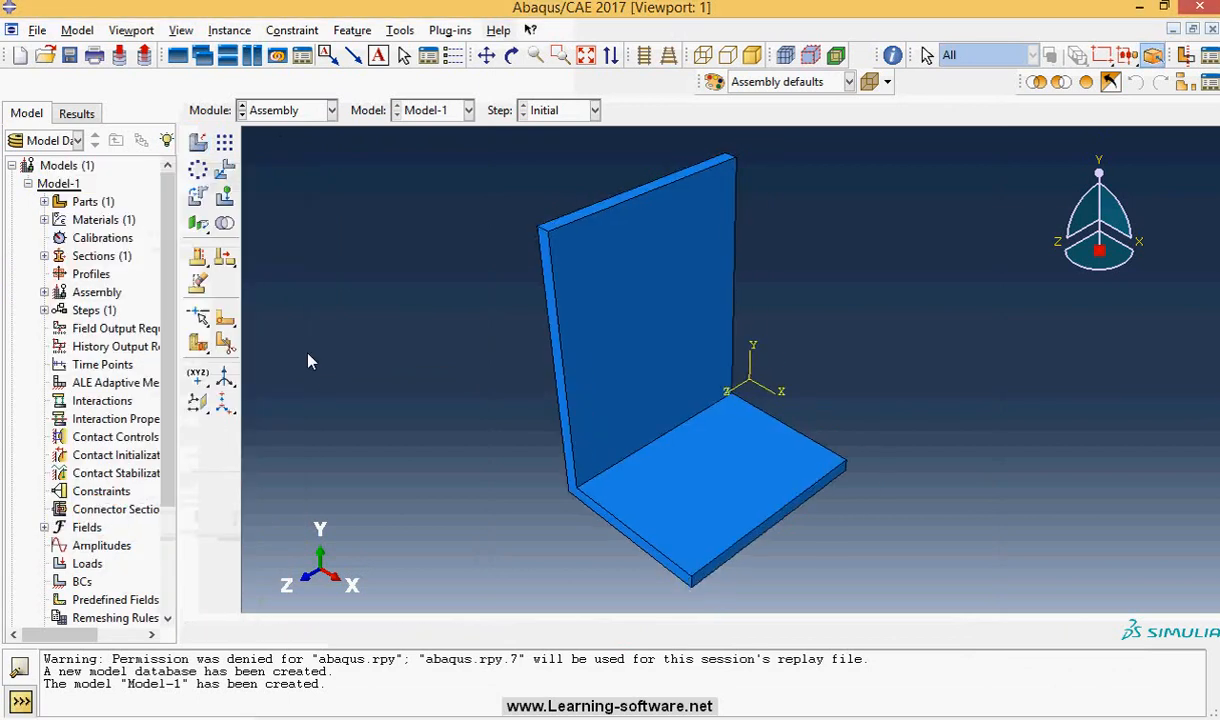
Step: Switch to the Step module and create a Static, General step after Initial with time period 1 and Nlgeom off
{"action": "left_click", "coordinate": [291, 110]}
{"action": "left_click", "coordinate": [278, 186]}
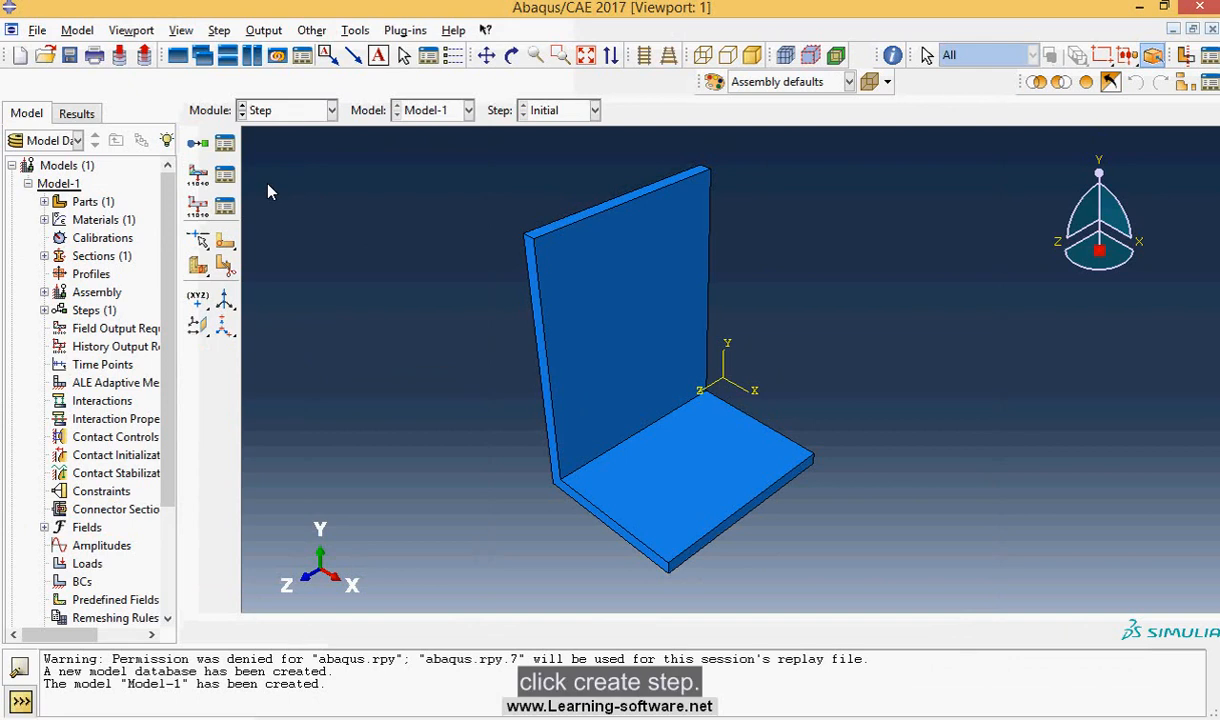
{"action": "left_click", "coordinate": [201, 146]}
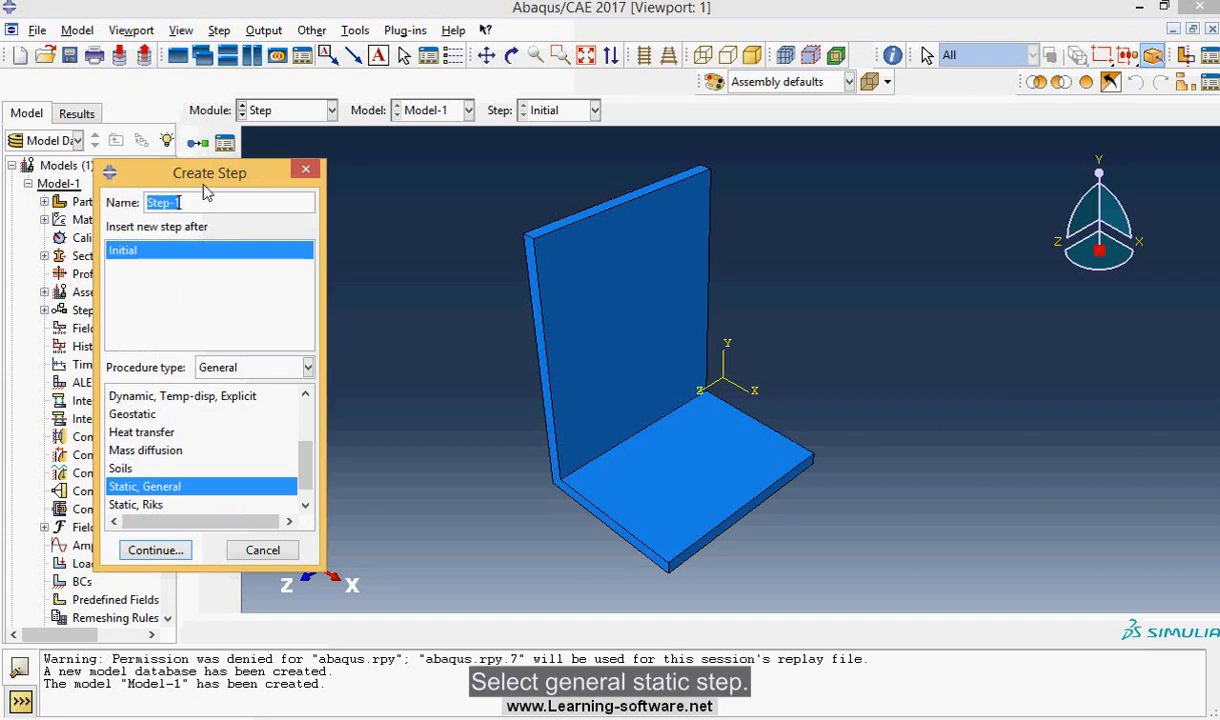
{"action": "left_click_drag", "start_coordinate": [205, 190], "coordinate": [383, 148]}
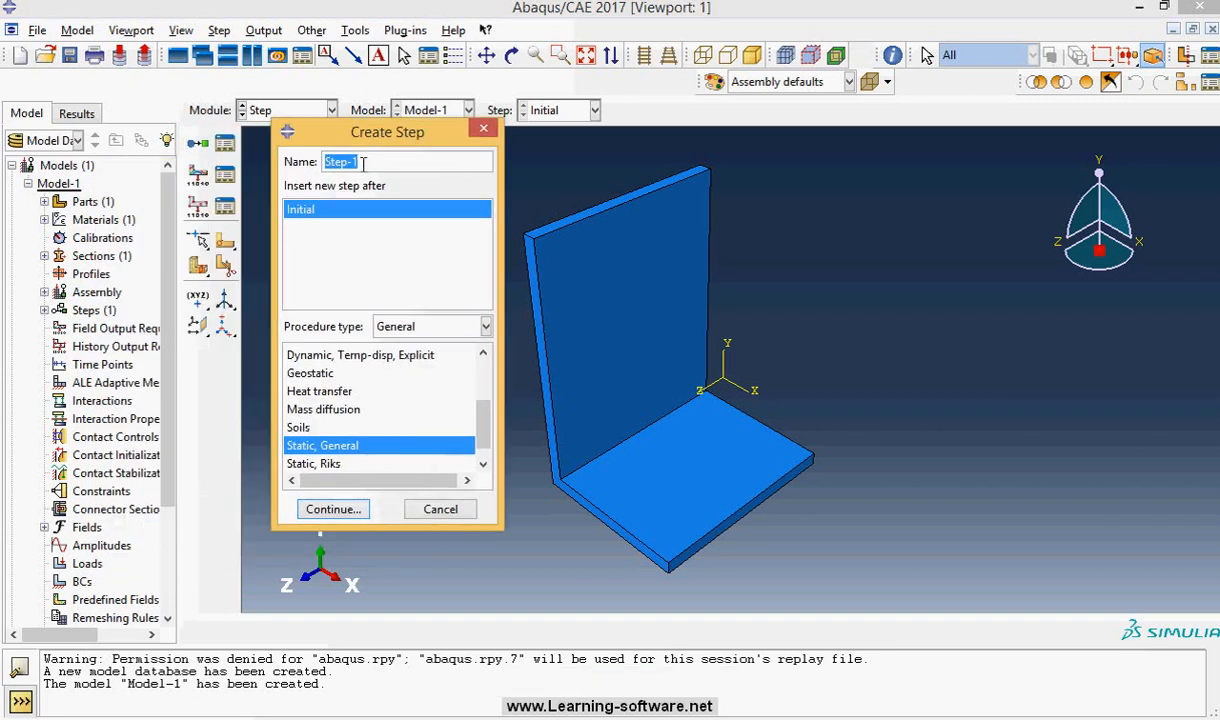
{"action": "left_click", "coordinate": [331, 509]}
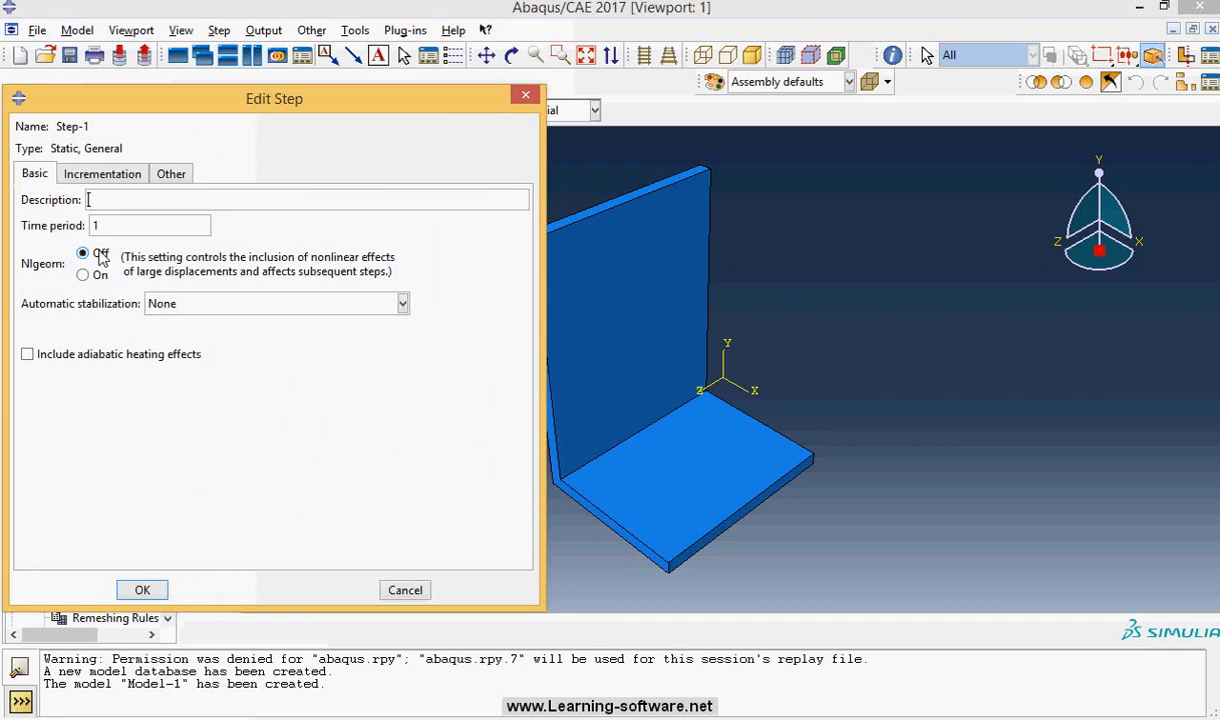
{"action": "left_click", "coordinate": [143, 591]}
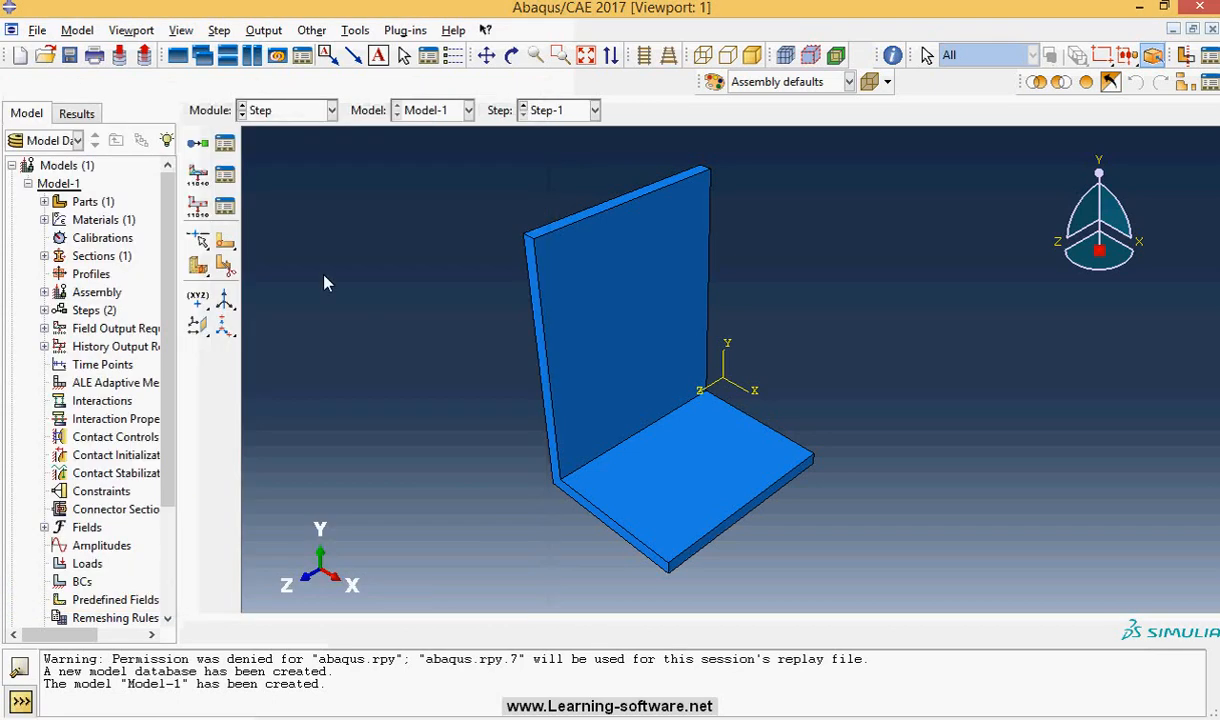
Step: Switch to the Load module and start a mechanical pressure load applied in Step-1
{"action": "left_click", "coordinate": [331, 110]}
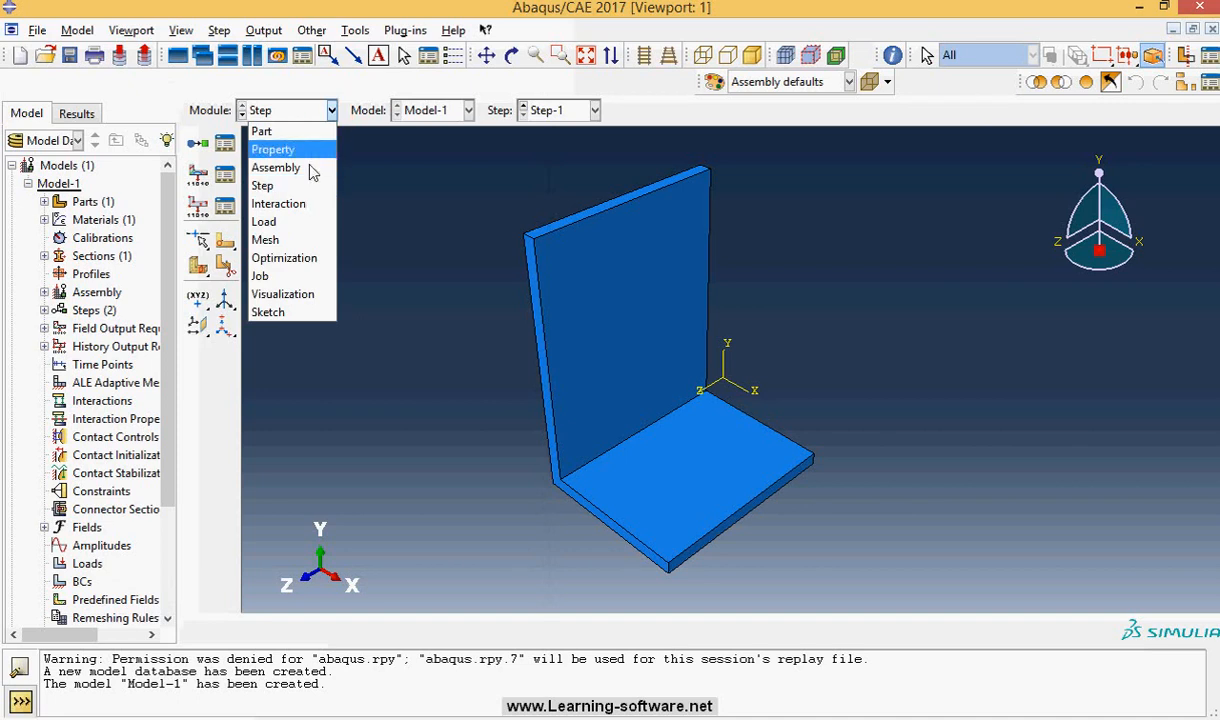
{"action": "left_click", "coordinate": [264, 223]}
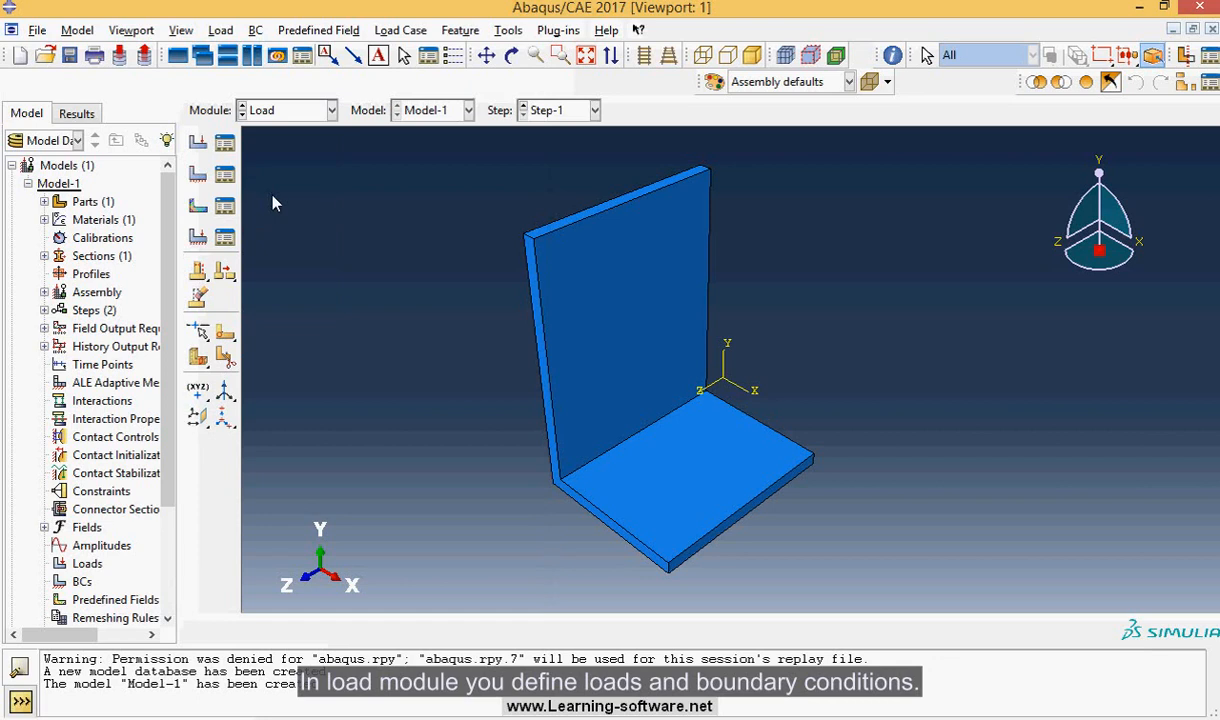
{"action": "left_click", "coordinate": [199, 150]}
{"action": "left_click", "coordinate": [174, 184]}
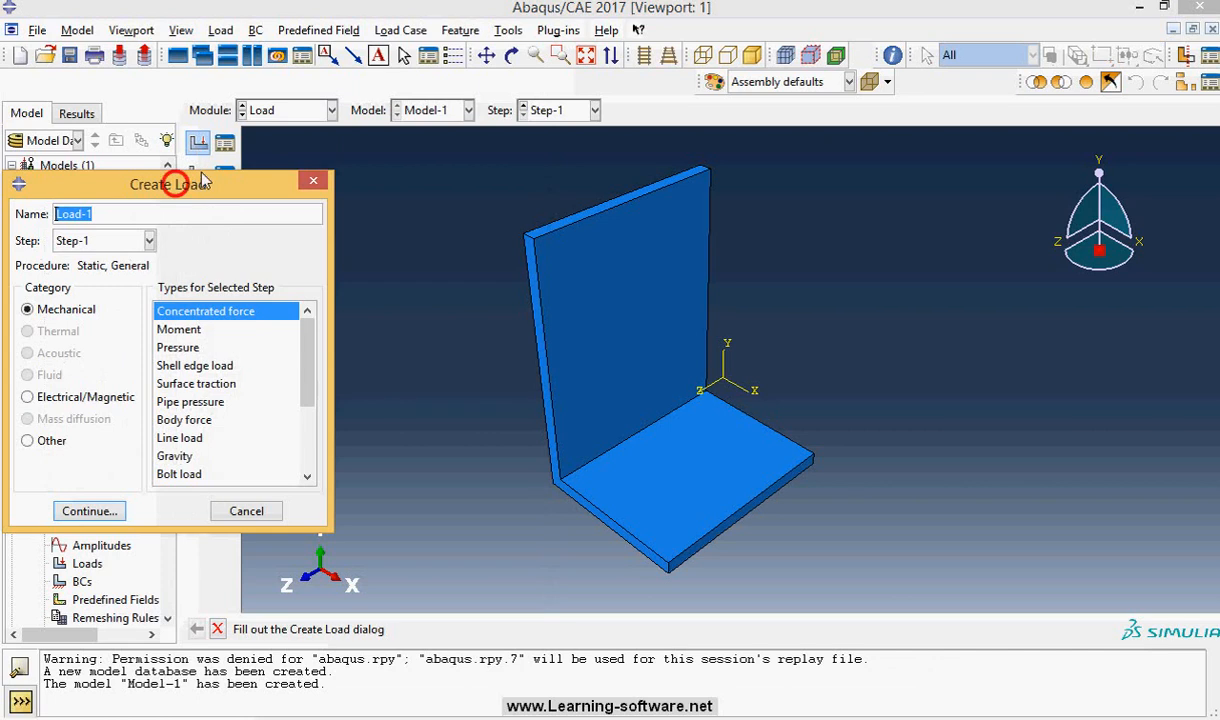
{"action": "left_click_drag", "start_coordinate": [200, 178], "coordinate": [285, 104]}
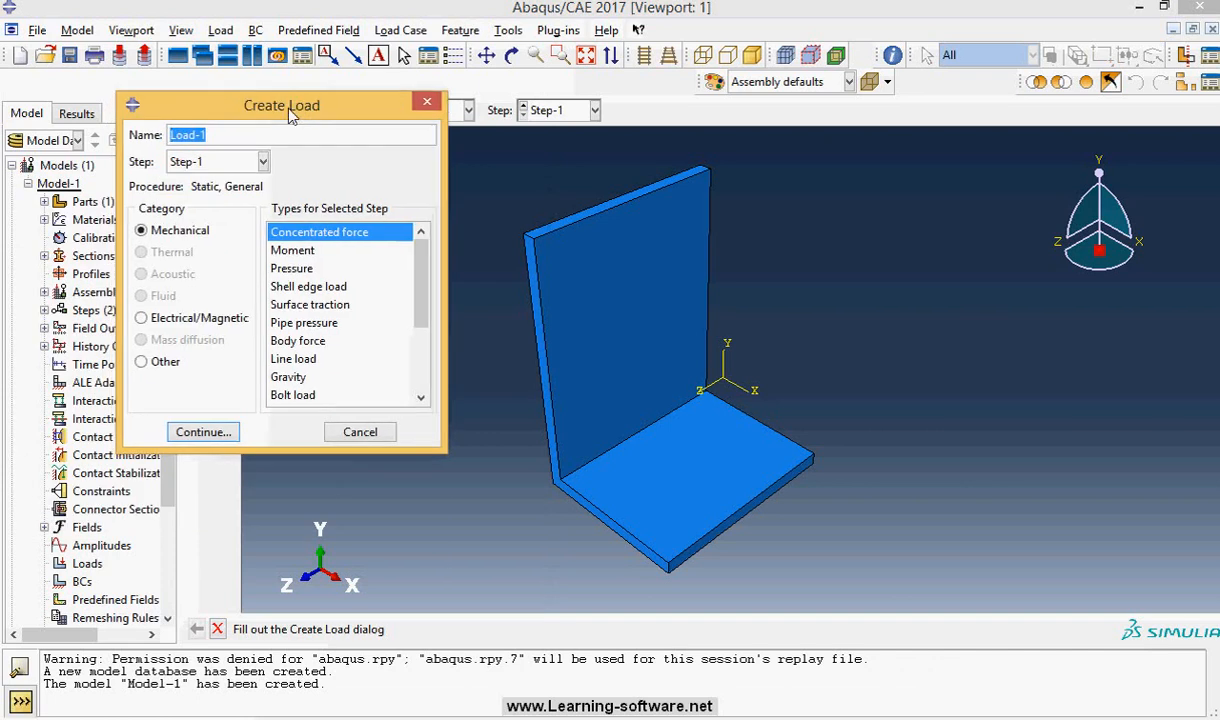
{"action": "left_click", "coordinate": [263, 162]}
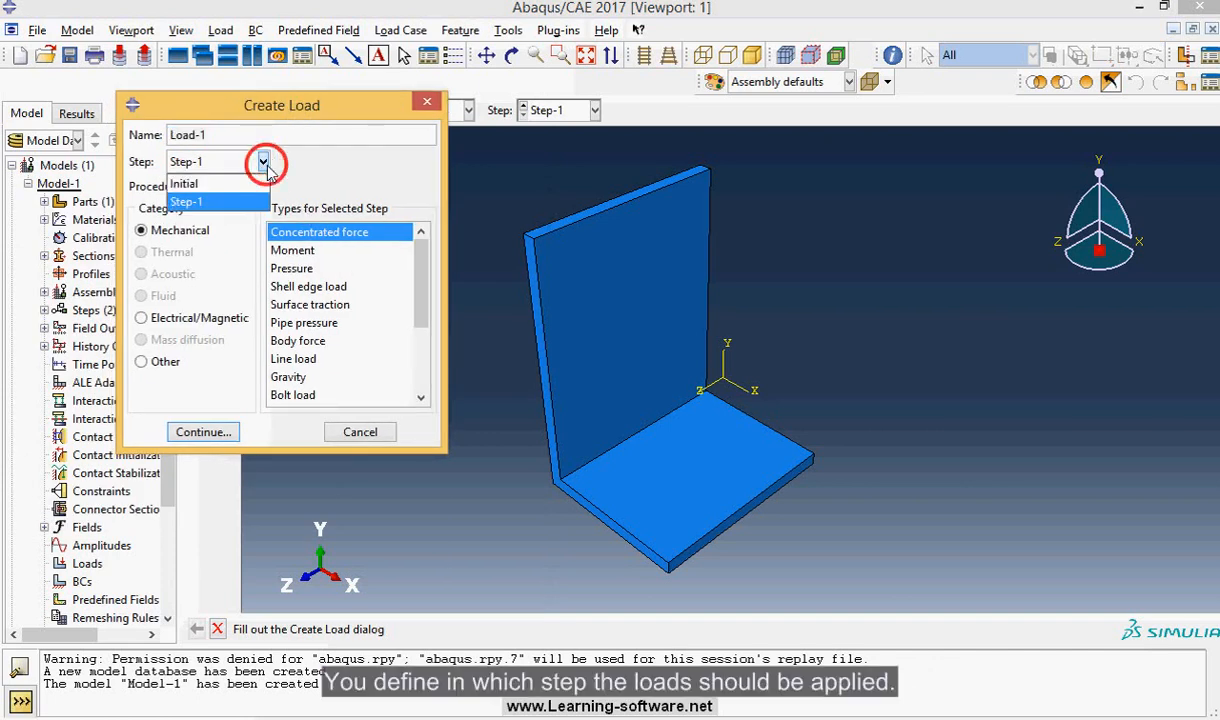
{"action": "left_click", "coordinate": [207, 203]}
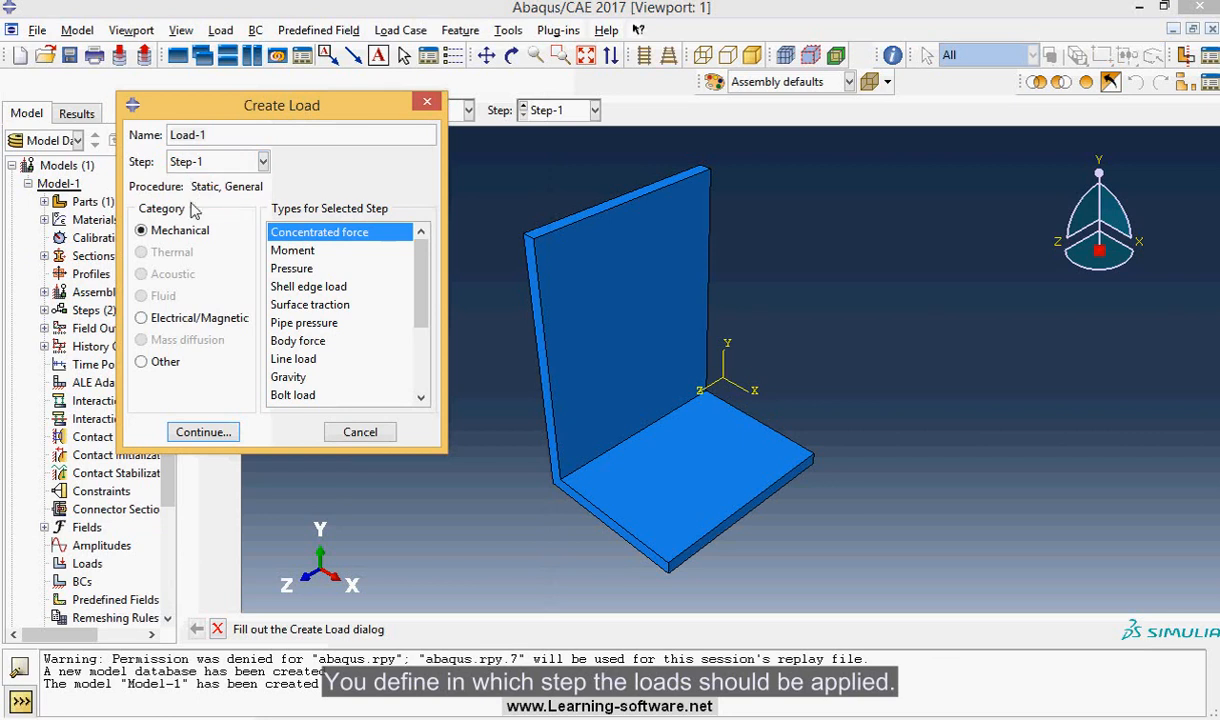
{"action": "left_click", "coordinate": [161, 231]}
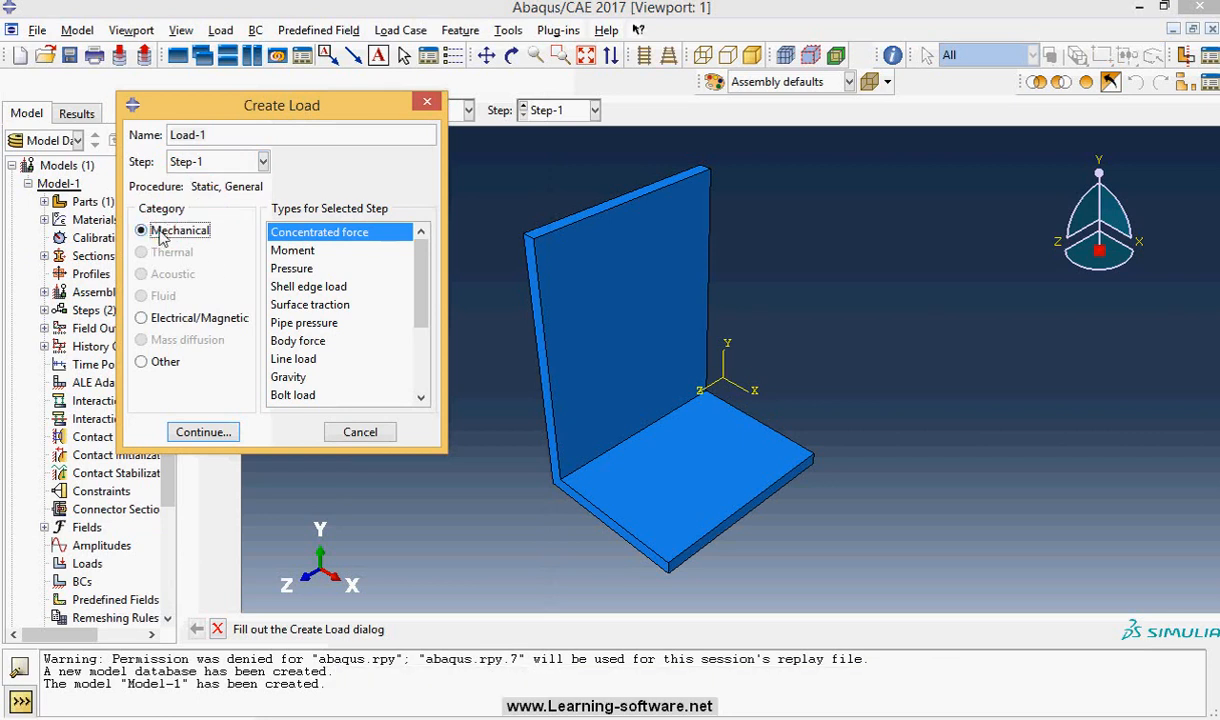
{"action": "left_click", "coordinate": [287, 268]}
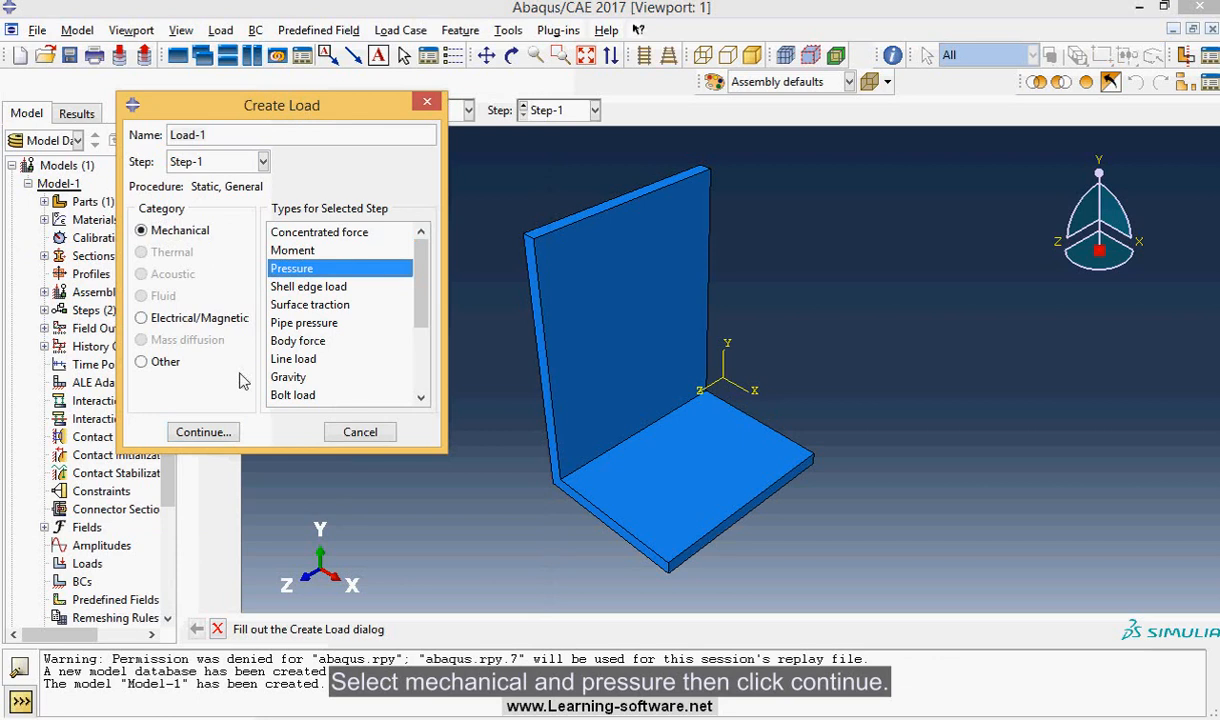
{"action": "left_click", "coordinate": [205, 432]}
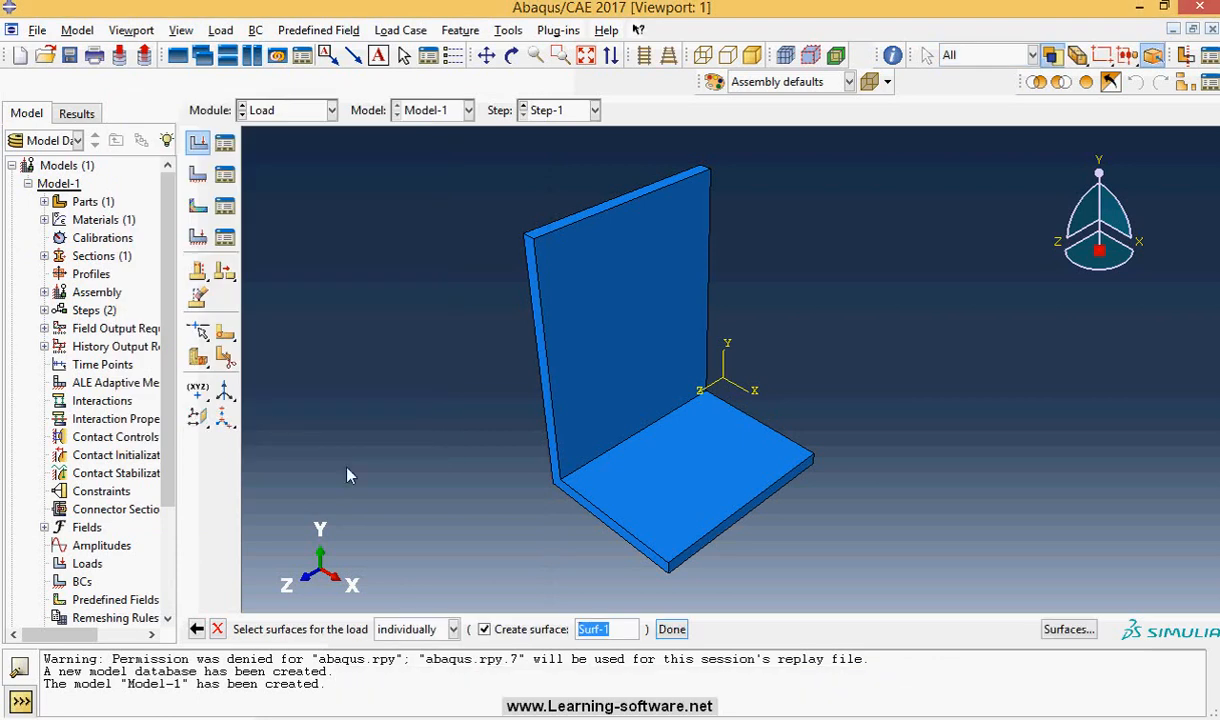
Step: Apply the pressure to the upper face of the horizontal leg with uniform distribution and magnitude .15
{"action": "left_click", "coordinate": [632, 471]}
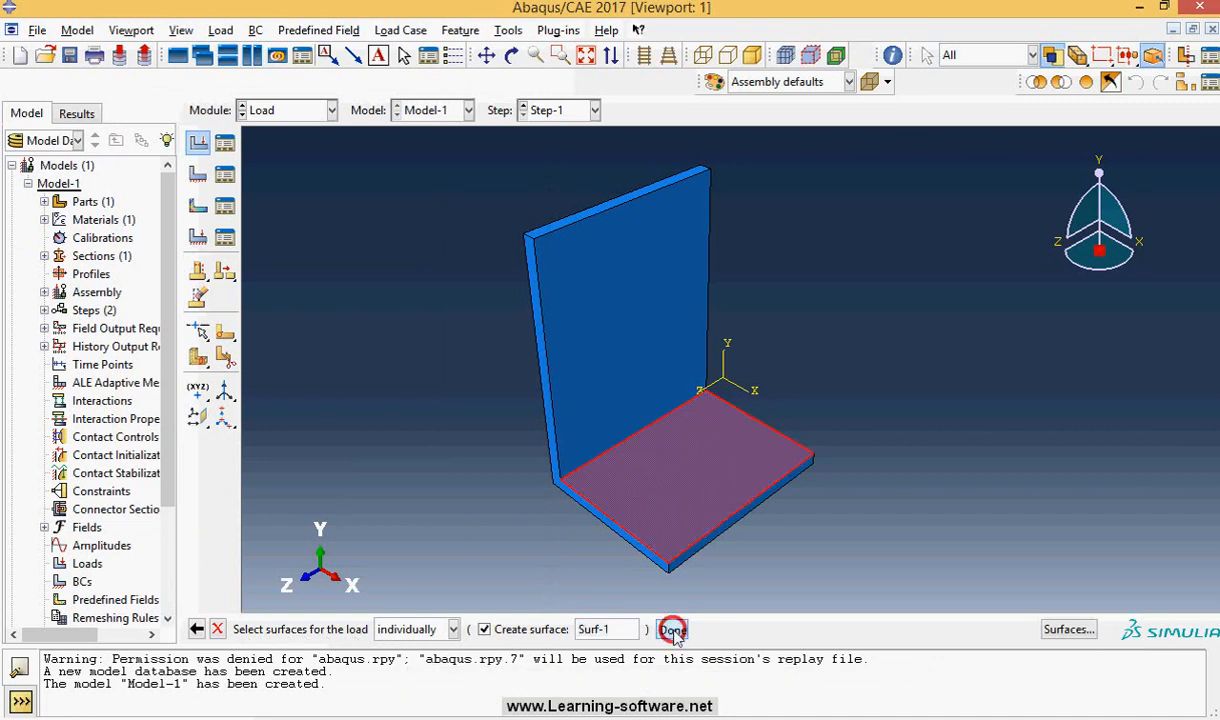
{"action": "left_click", "coordinate": [671, 629]}
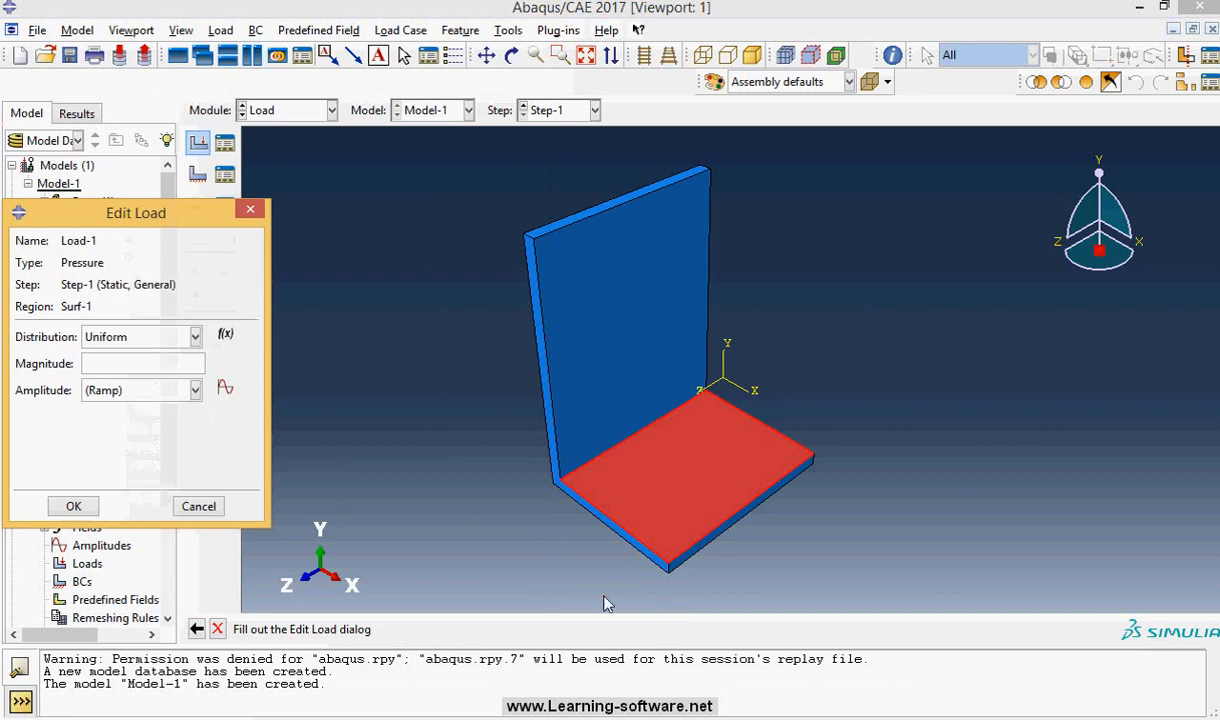
{"action": "left_click", "coordinate": [160, 364]}
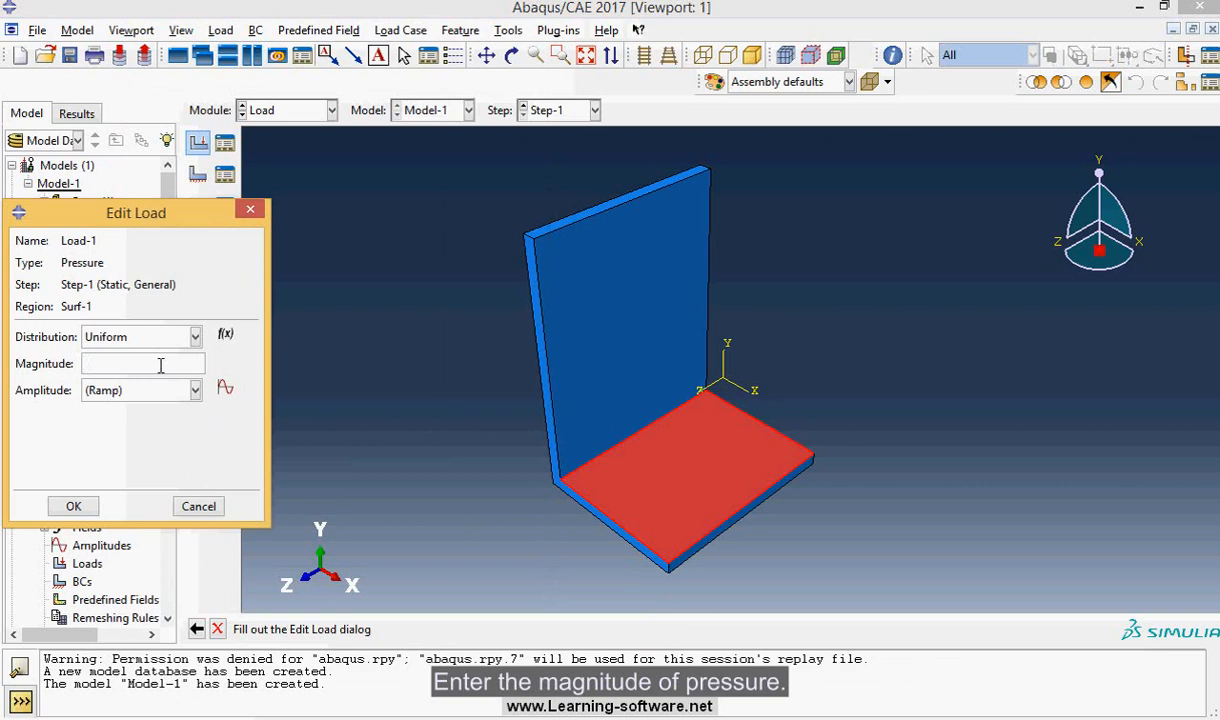
{"action": "type", "text": ".15"}
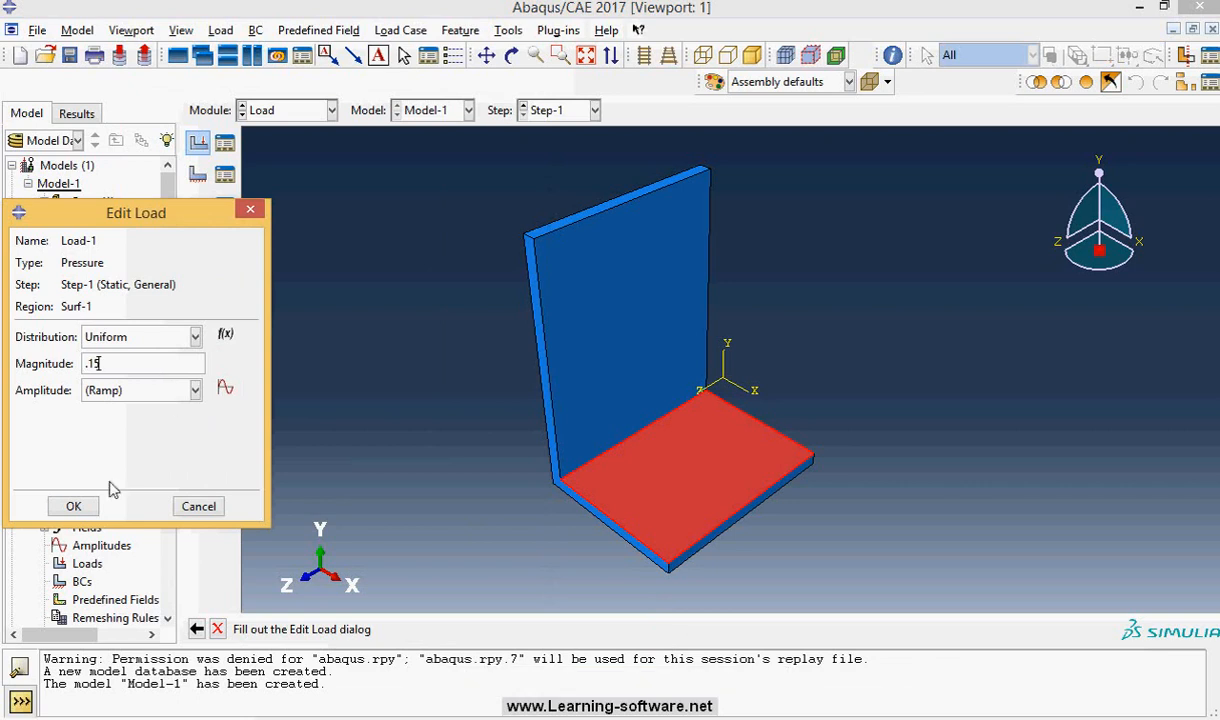
{"action": "left_click", "coordinate": [74, 506]}
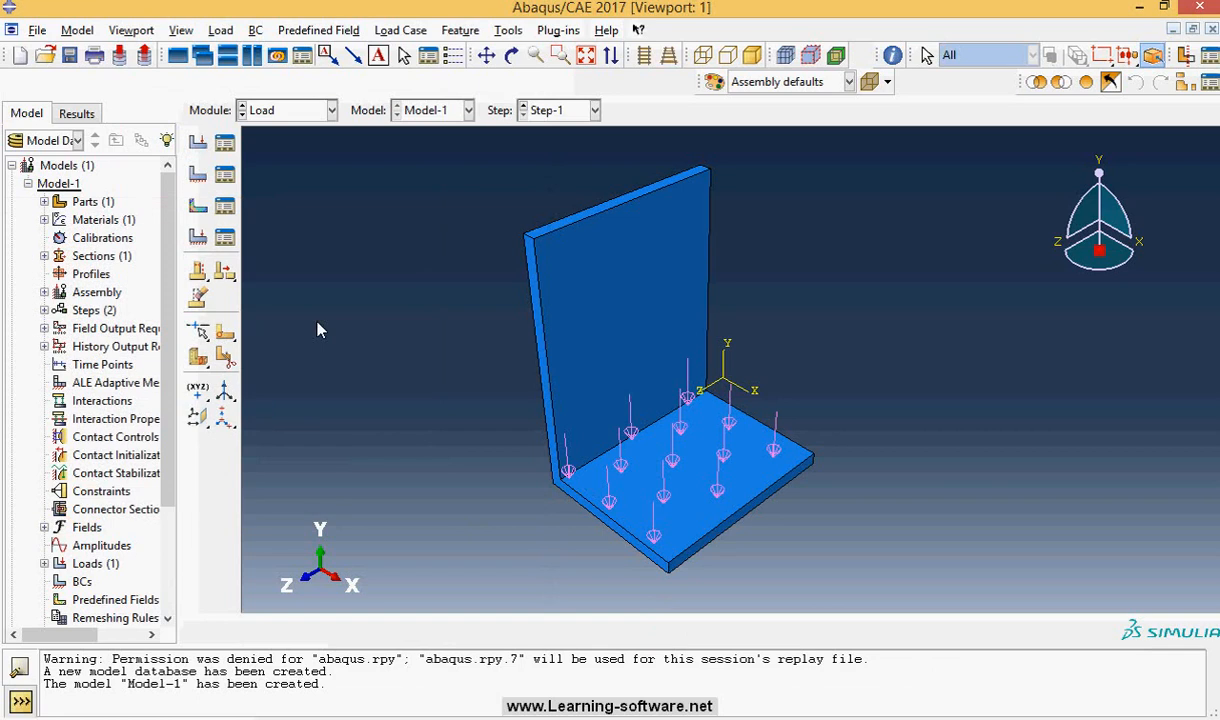
Step: Start a mechanical Displacement/Rotation boundary condition in Step-1
{"action": "left_click", "coordinate": [199, 180]}
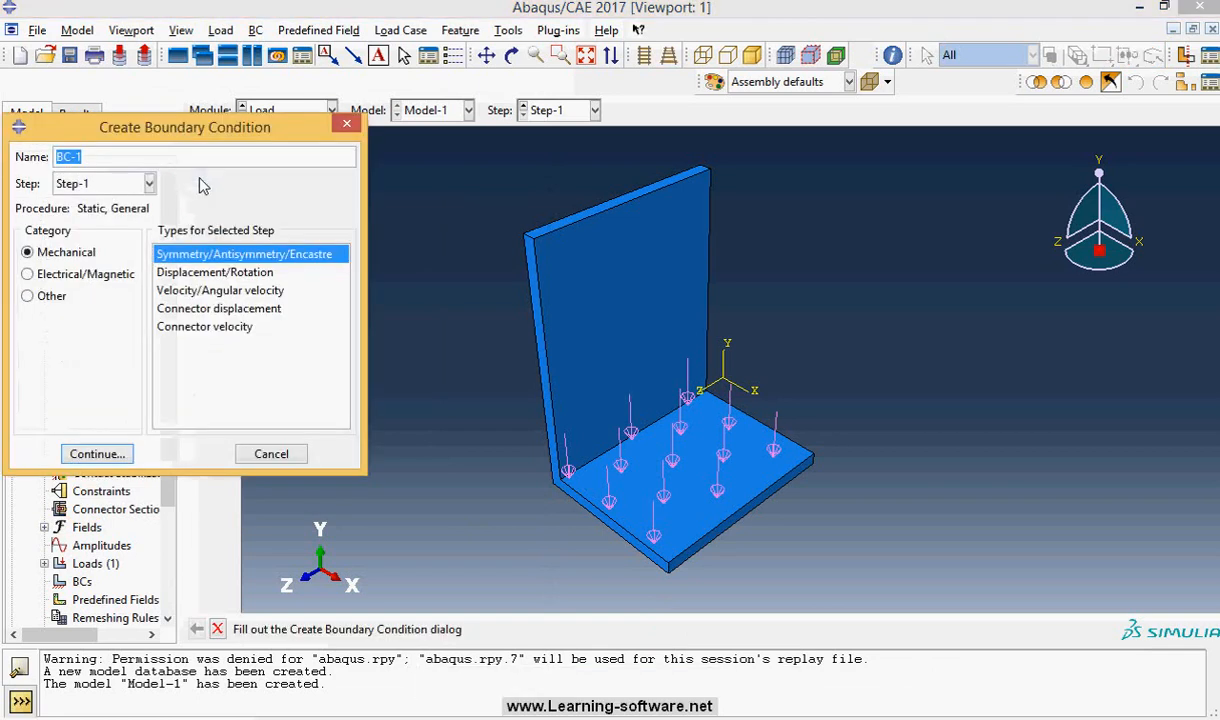
{"action": "left_click", "coordinate": [112, 183]}
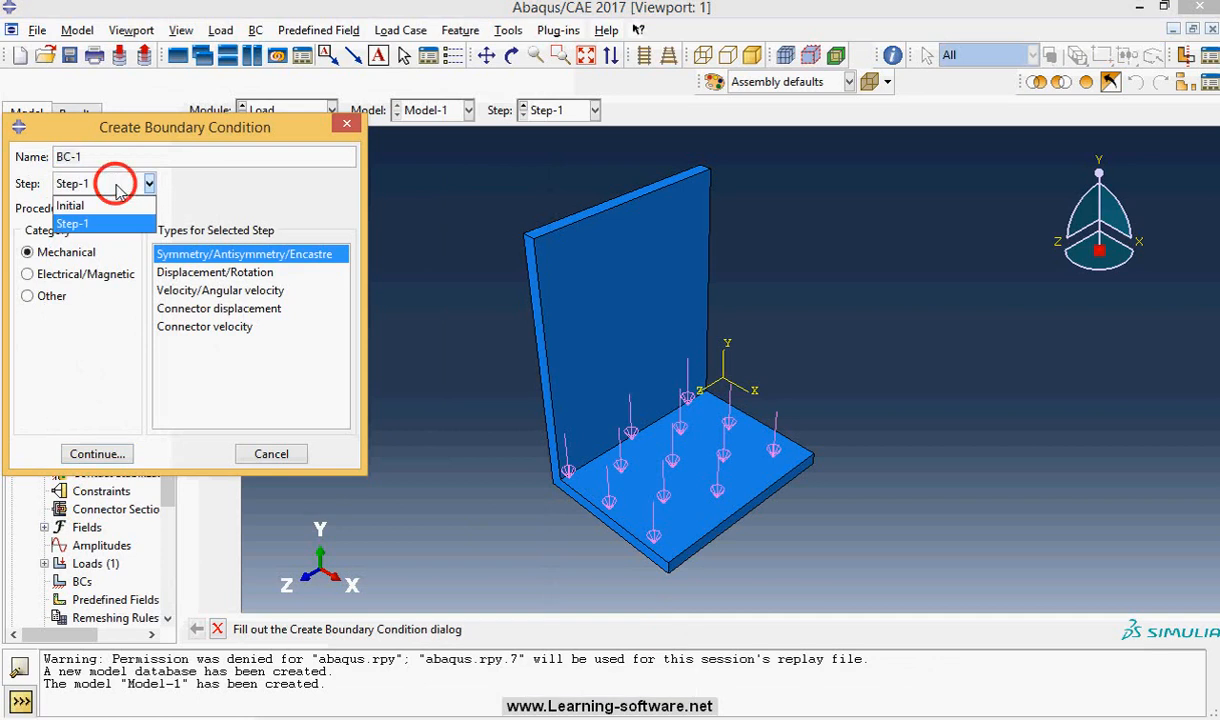
{"action": "left_click", "coordinate": [112, 183]}
{"action": "left_click", "coordinate": [60, 250]}
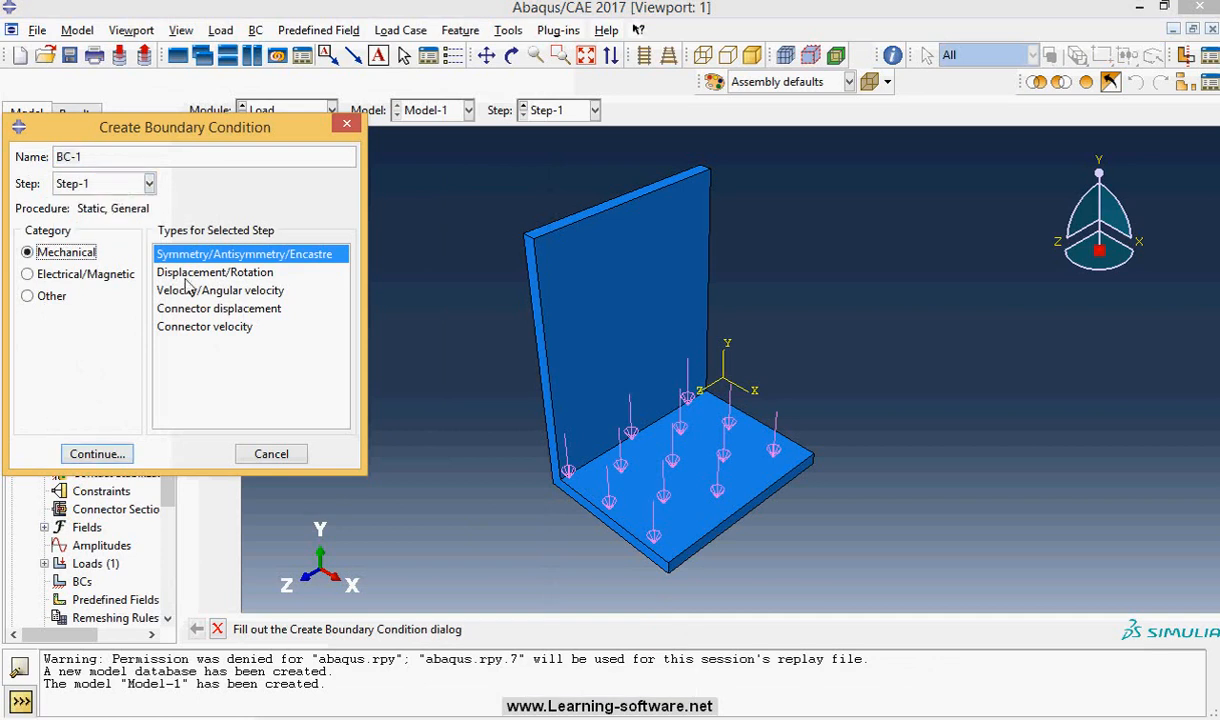
{"action": "left_click", "coordinate": [188, 274]}
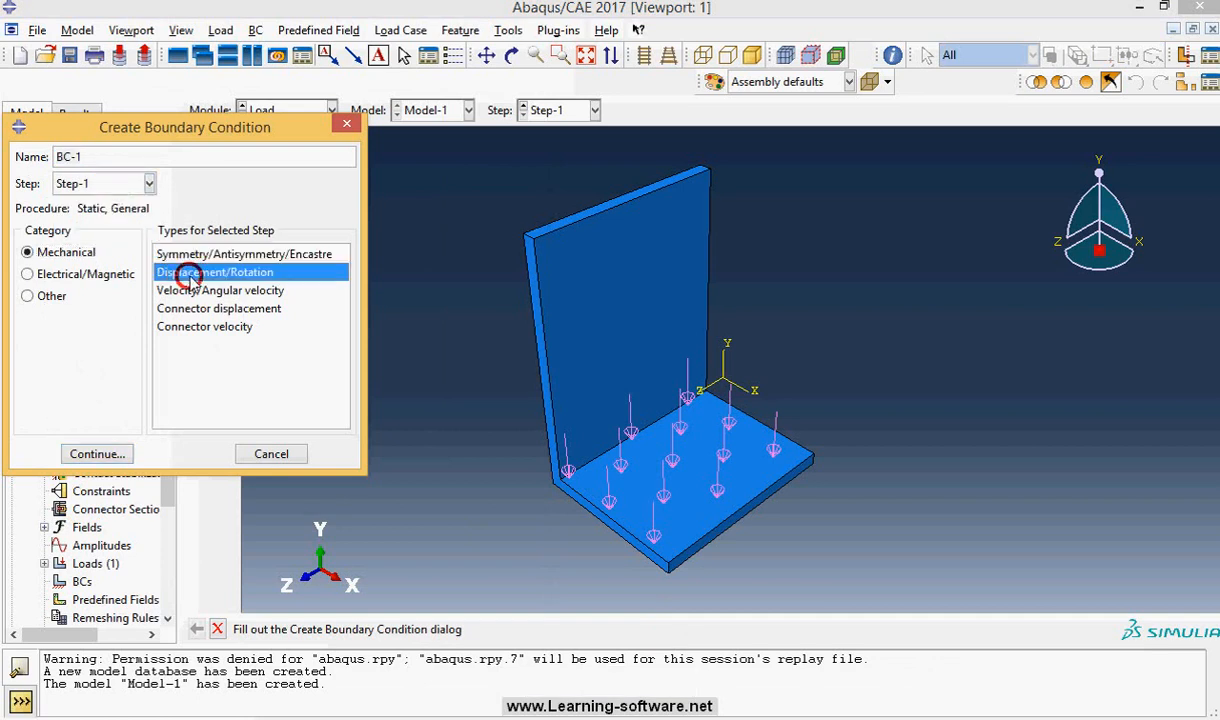
{"action": "left_click", "coordinate": [125, 454]}
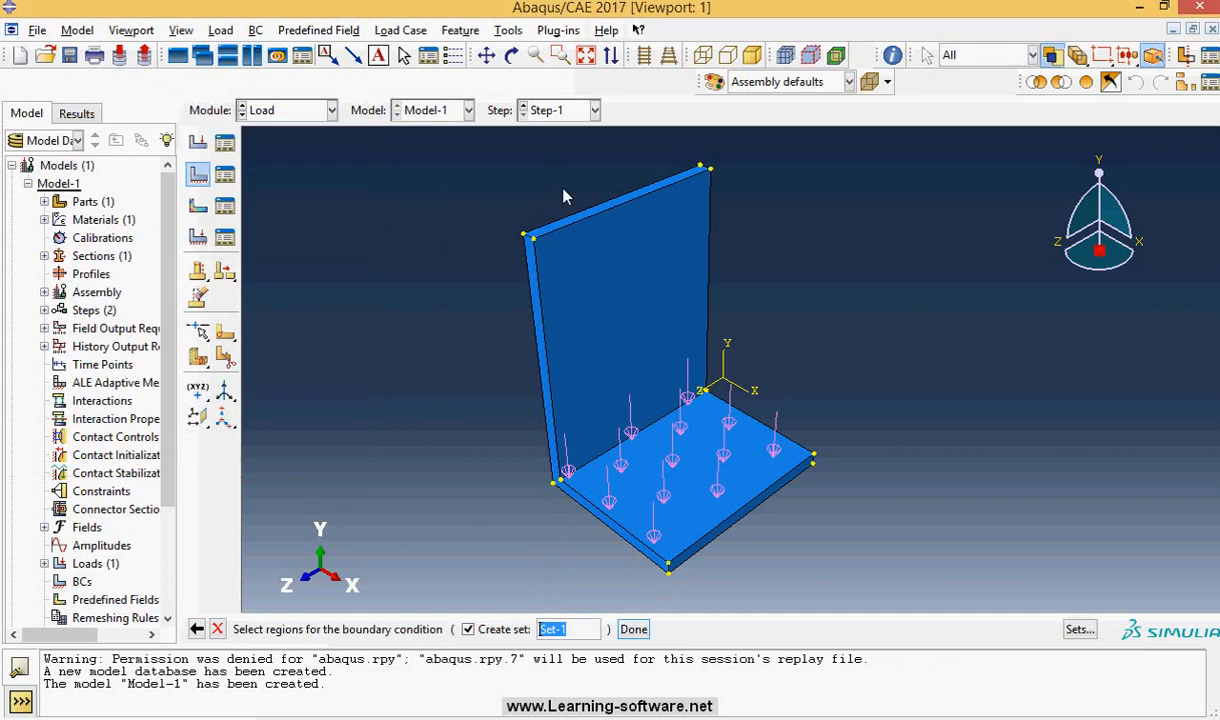
Step: Apply the boundary condition to the upper end face of the vertical leg with U1, U2 and U3 set to 0
{"action": "scroll", "coordinate": [595, 190], "scroll_direction": "up", "scroll_amount": 5}
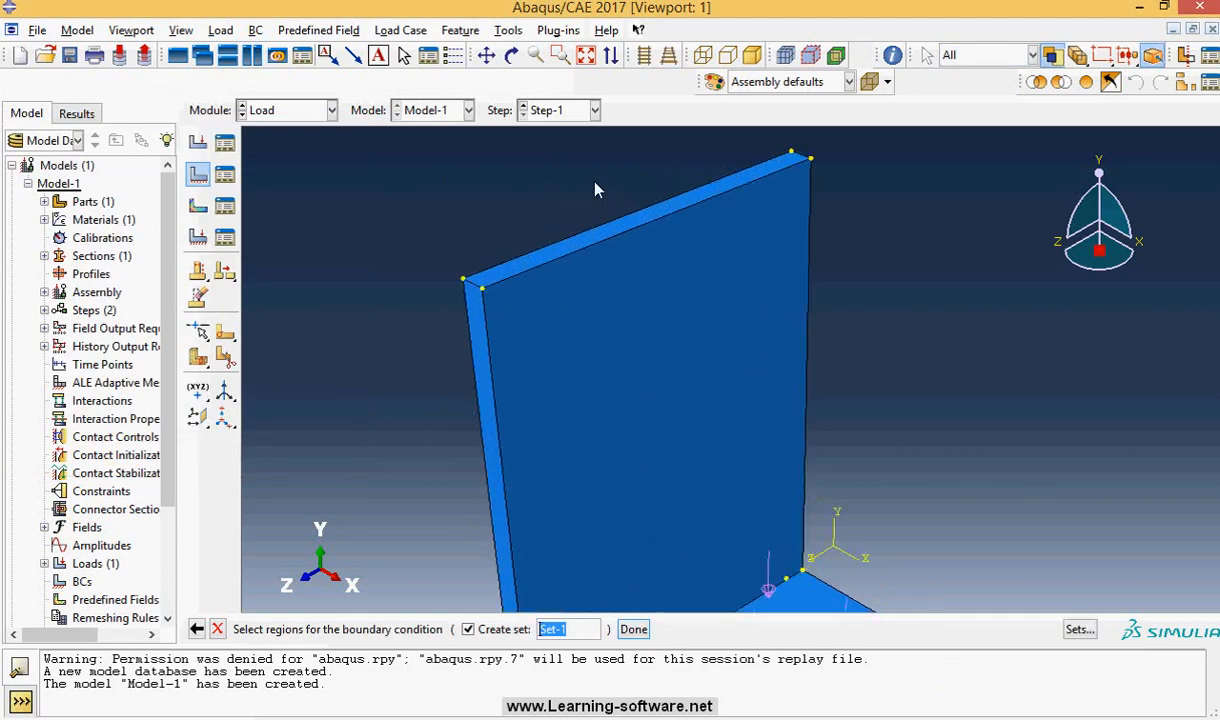
{"action": "left_click", "coordinate": [640, 230]}
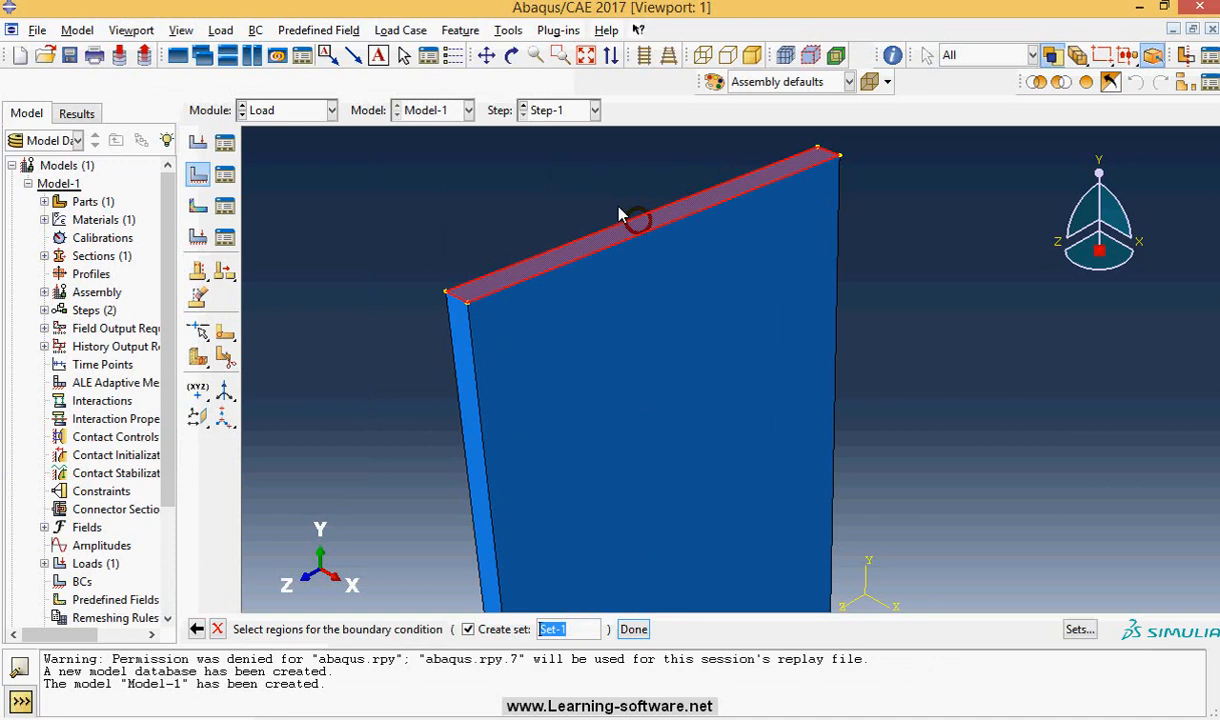
{"action": "scroll", "coordinate": [600, 190], "scroll_direction": "down", "scroll_amount": 2}
{"action": "scroll", "coordinate": [596, 182], "scroll_direction": "down", "scroll_amount": 2}
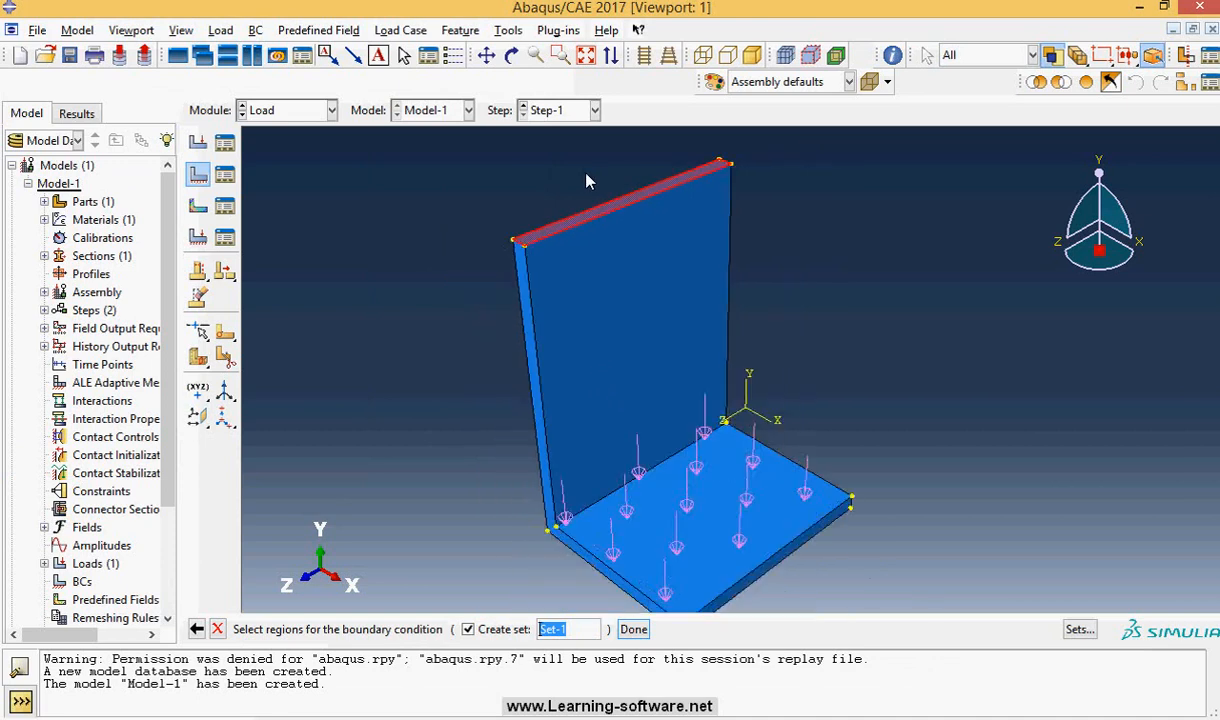
{"action": "left_click", "coordinate": [633, 629]}
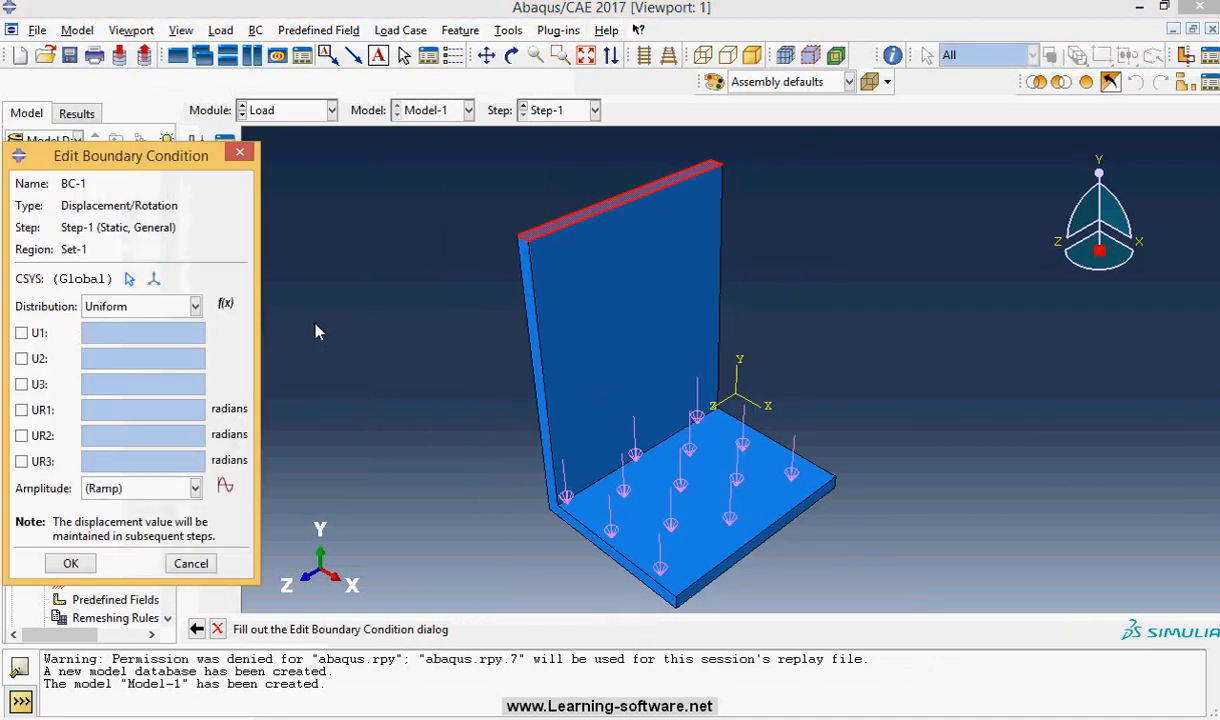
{"action": "left_click", "coordinate": [21, 333]}
{"action": "left_click", "coordinate": [21, 358]}
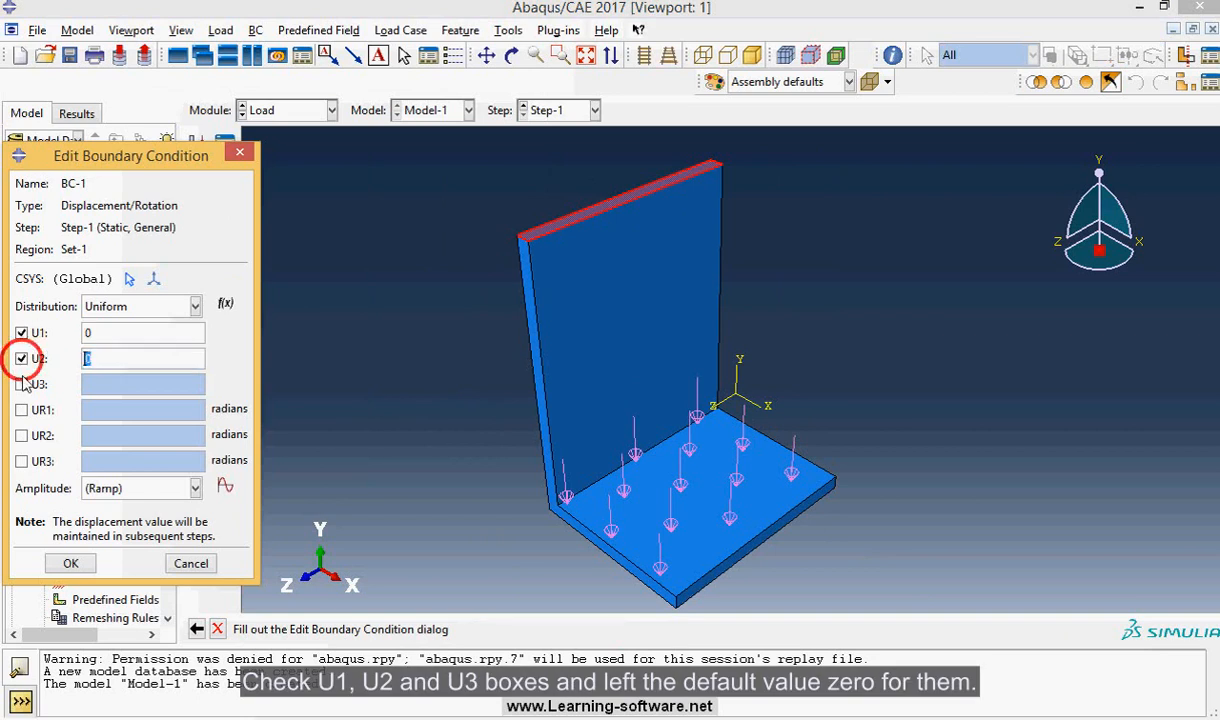
{"action": "left_click", "coordinate": [21, 384]}
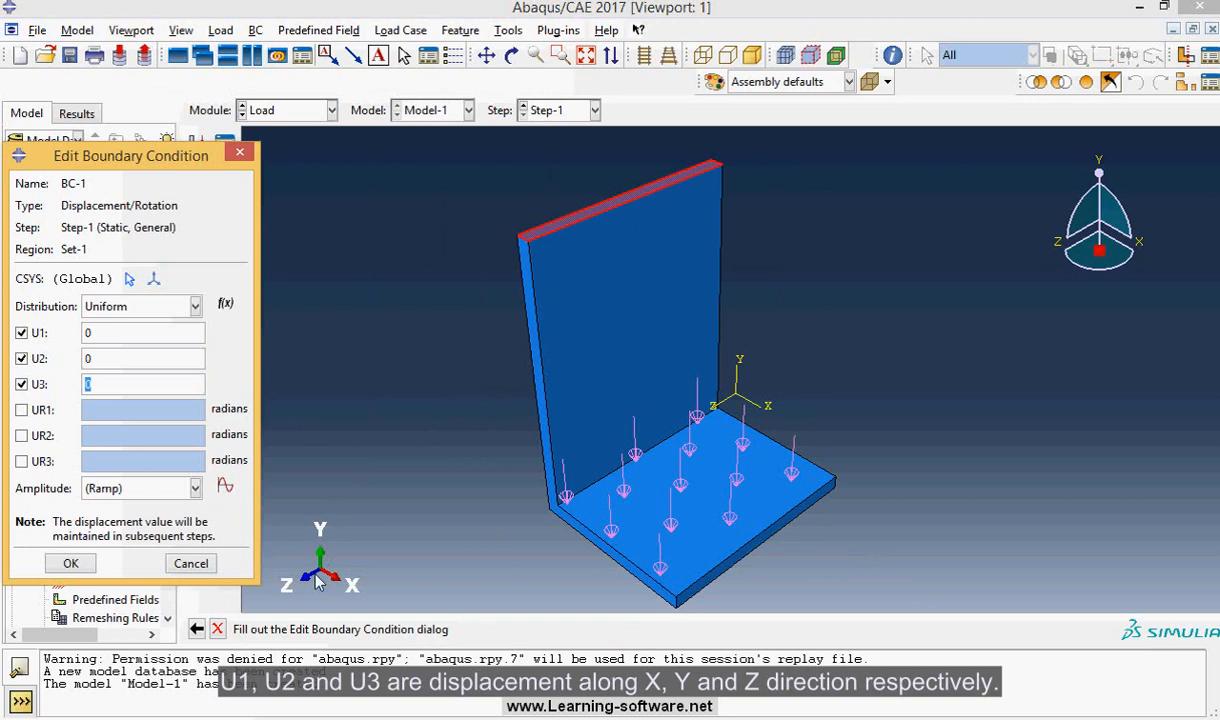
{"action": "left_click", "coordinate": [70, 563]}
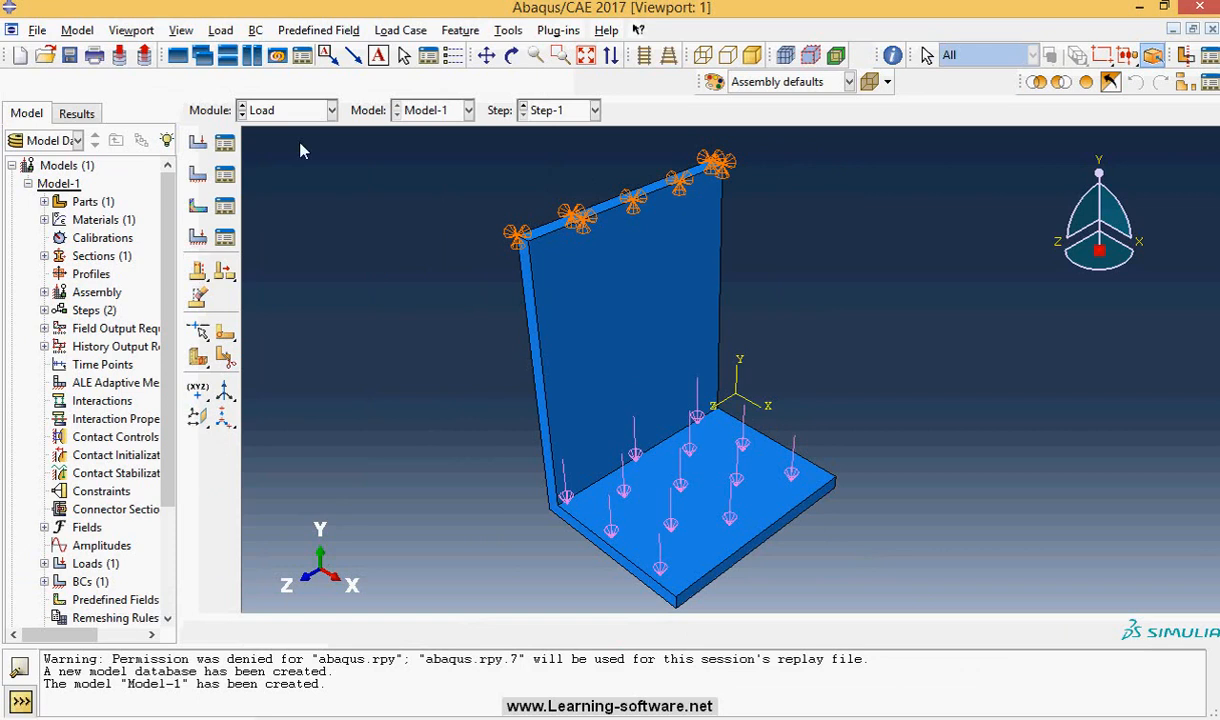
Step: Switch to the Mesh module and make the Steel angle part the object to mesh
{"action": "left_click", "coordinate": [297, 110]}
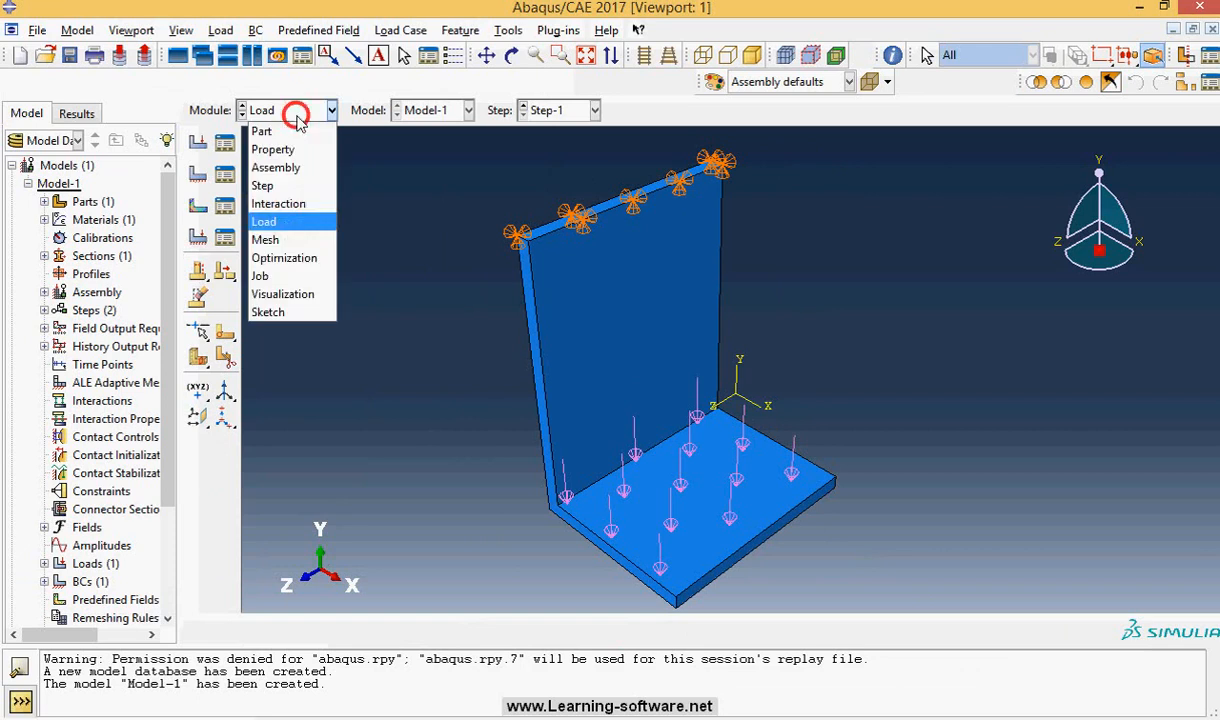
{"action": "left_click", "coordinate": [265, 240]}
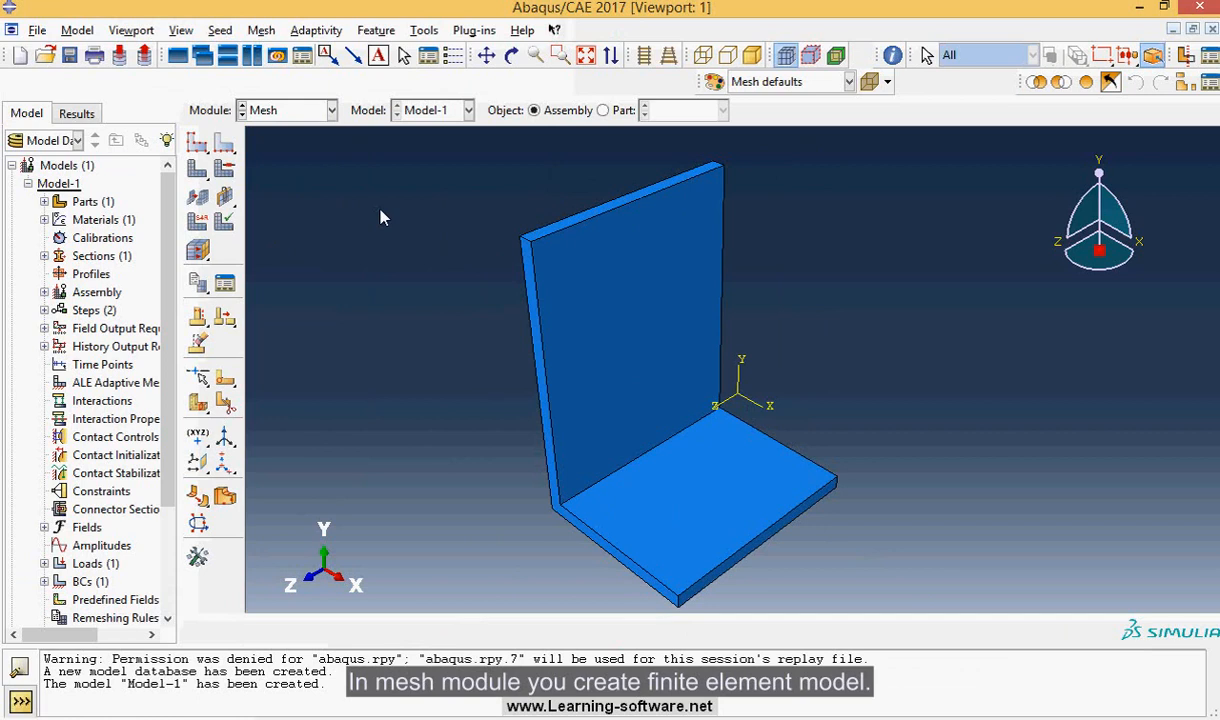
{"action": "scroll", "coordinate": [381, 217], "scroll_direction": "down", "scroll_amount": 2}
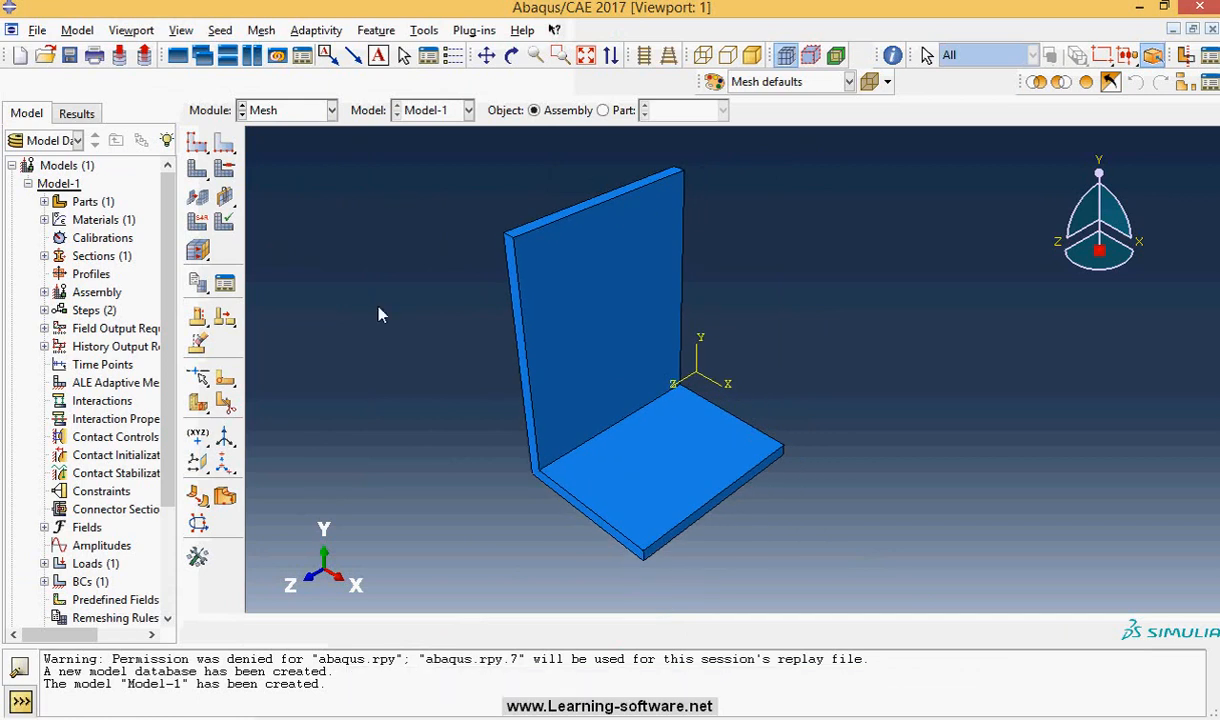
{"action": "left_click", "coordinate": [603, 110]}
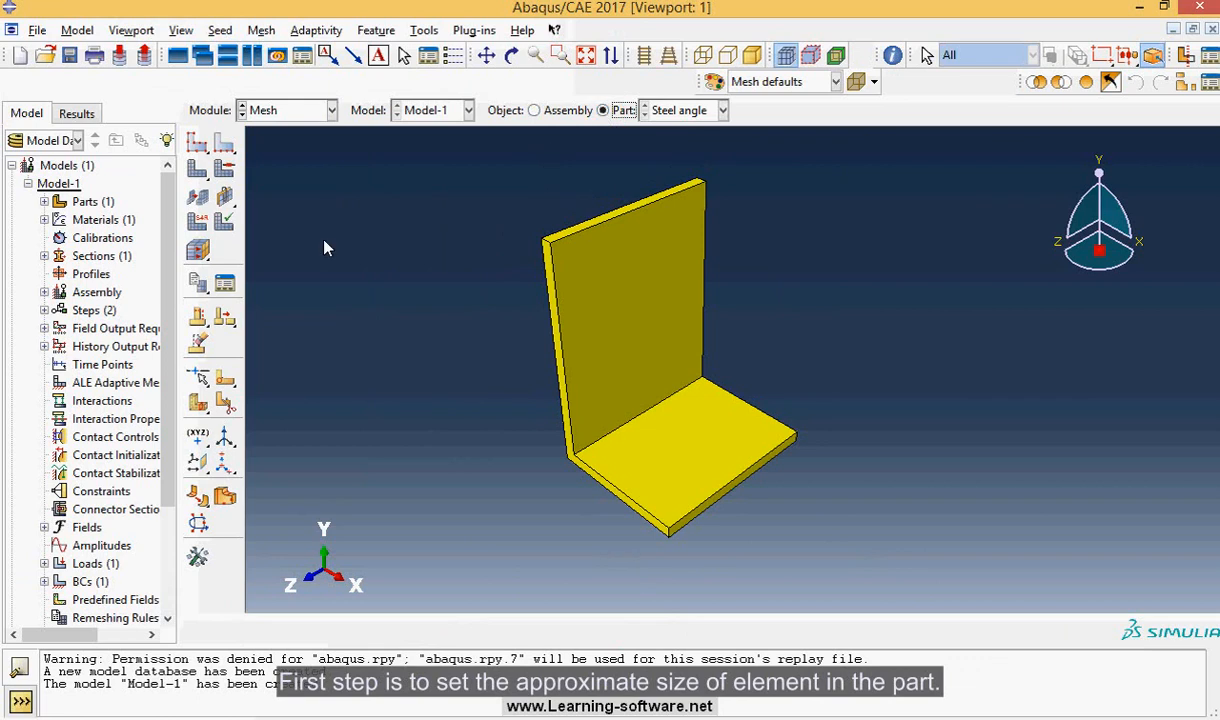
Step: Seed the part with an approximate global size of 3 and inspect the seeds across its thickness
{"action": "left_click", "coordinate": [197, 148]}
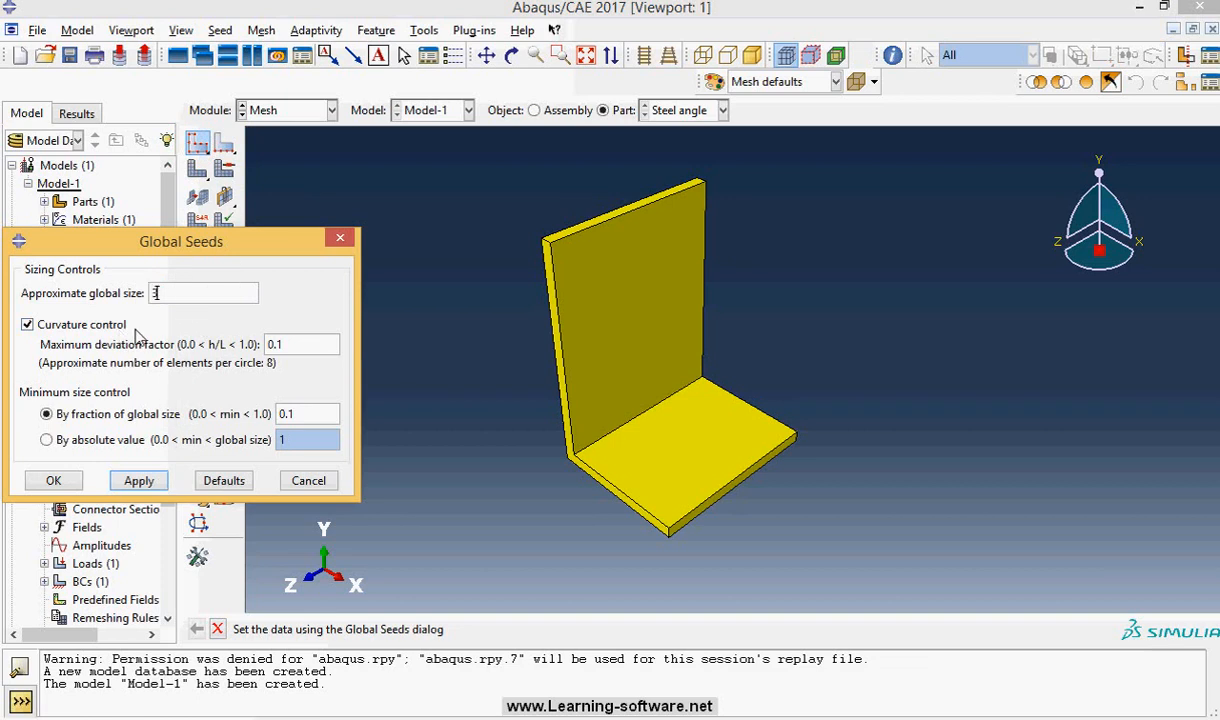
{"action": "type", "text": "3"}
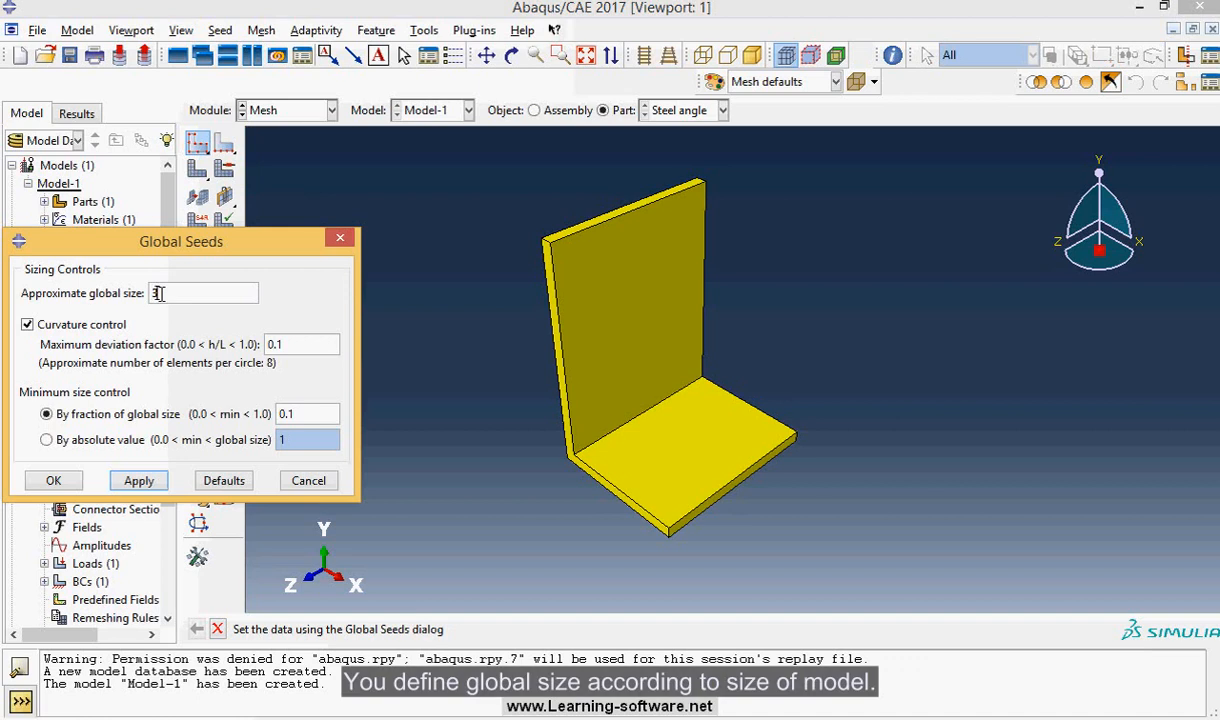
{"action": "left_click", "coordinate": [138, 482]}
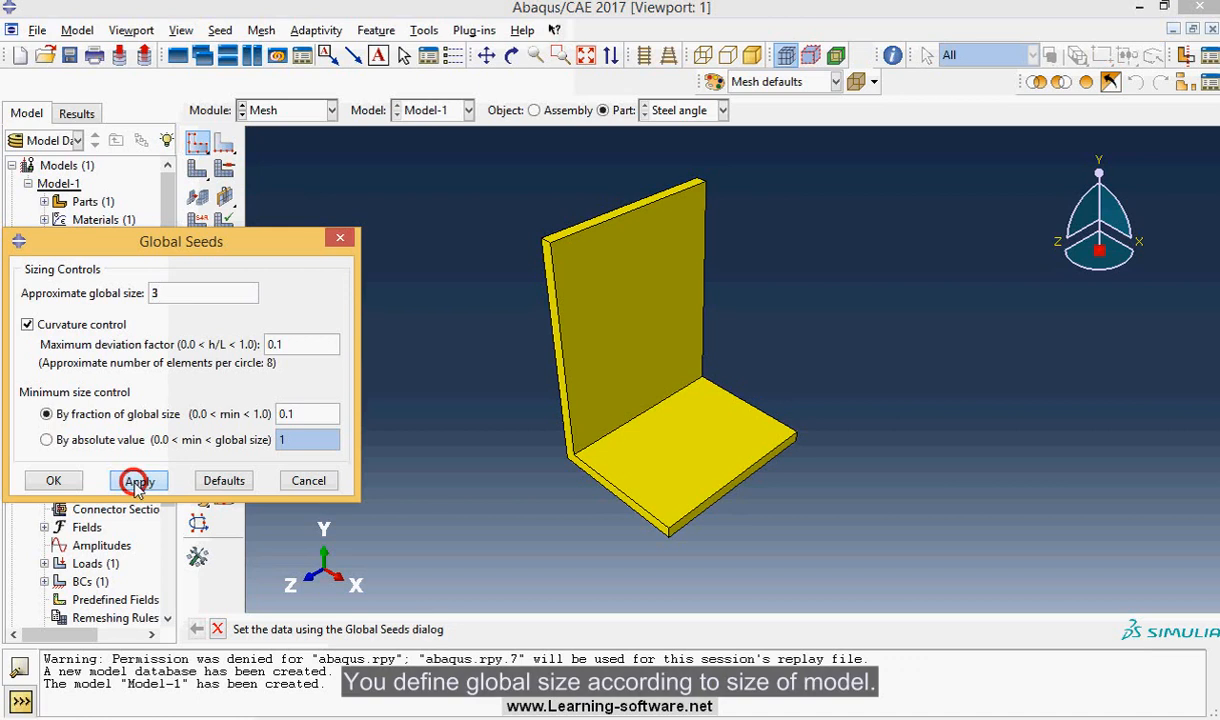
{"action": "scroll", "coordinate": [558, 245], "scroll_direction": "down", "scroll_amount": 2}
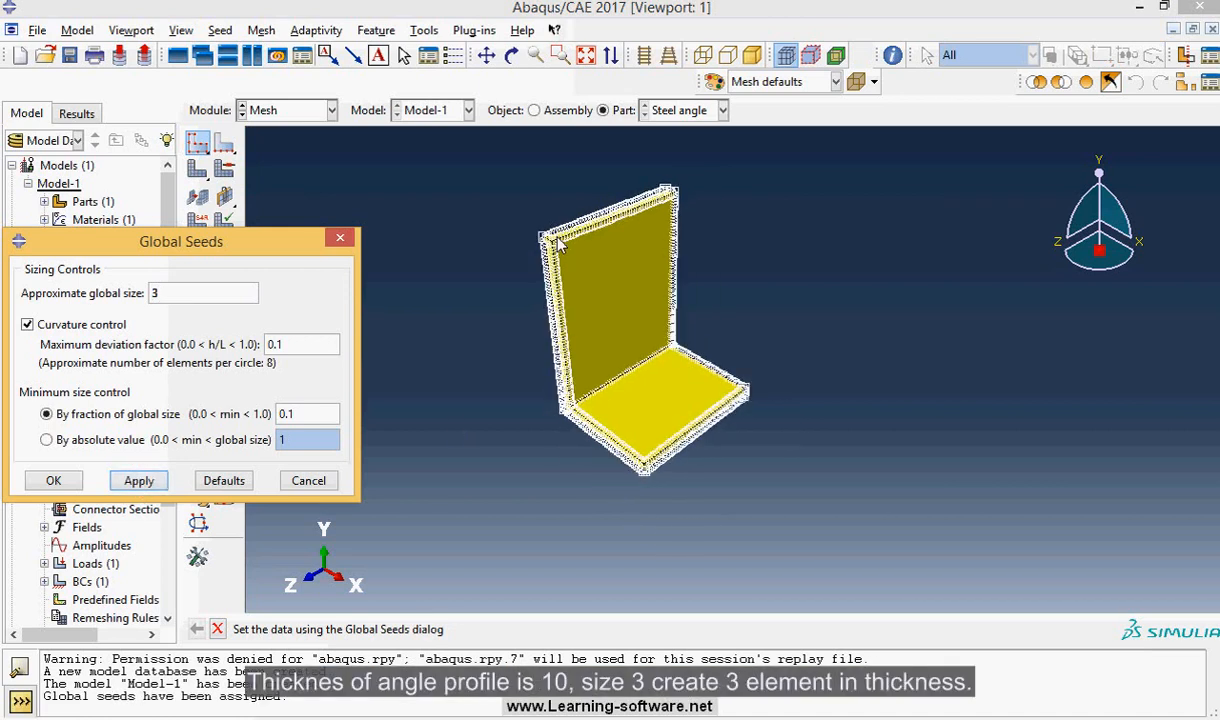
{"action": "scroll", "coordinate": [558, 245], "scroll_direction": "up", "scroll_amount": 6}
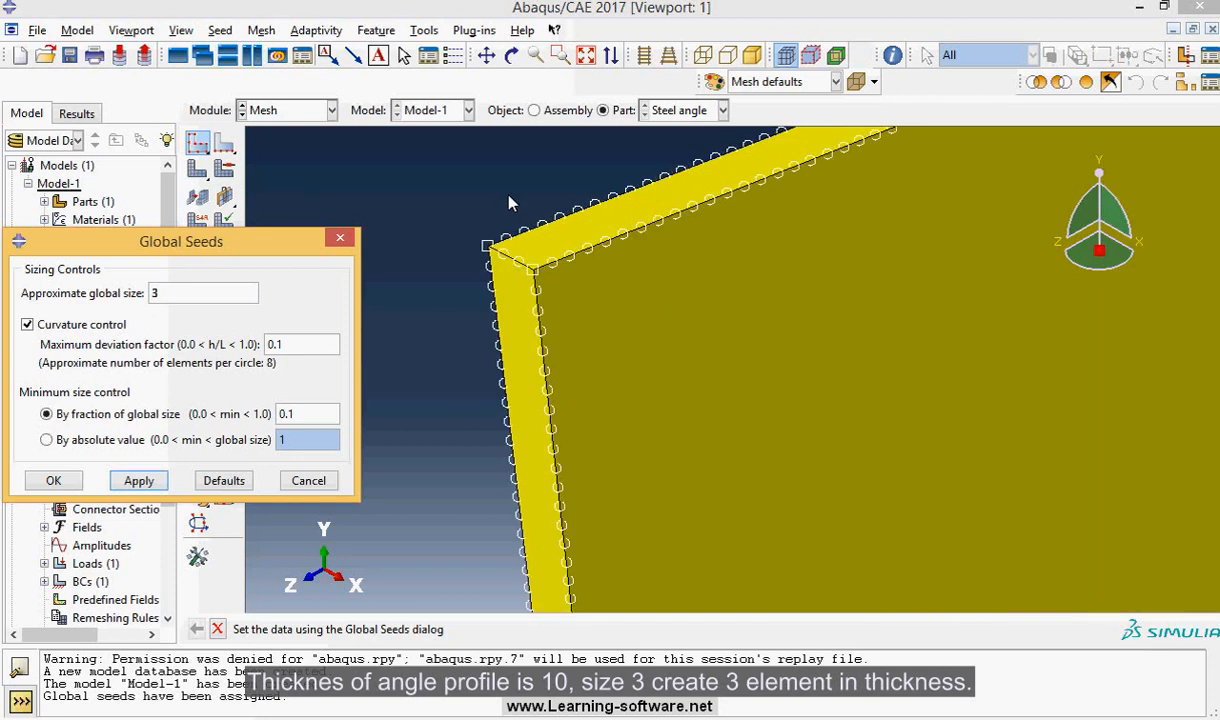
{"action": "scroll", "coordinate": [510, 203], "scroll_direction": "down", "scroll_amount": 6}
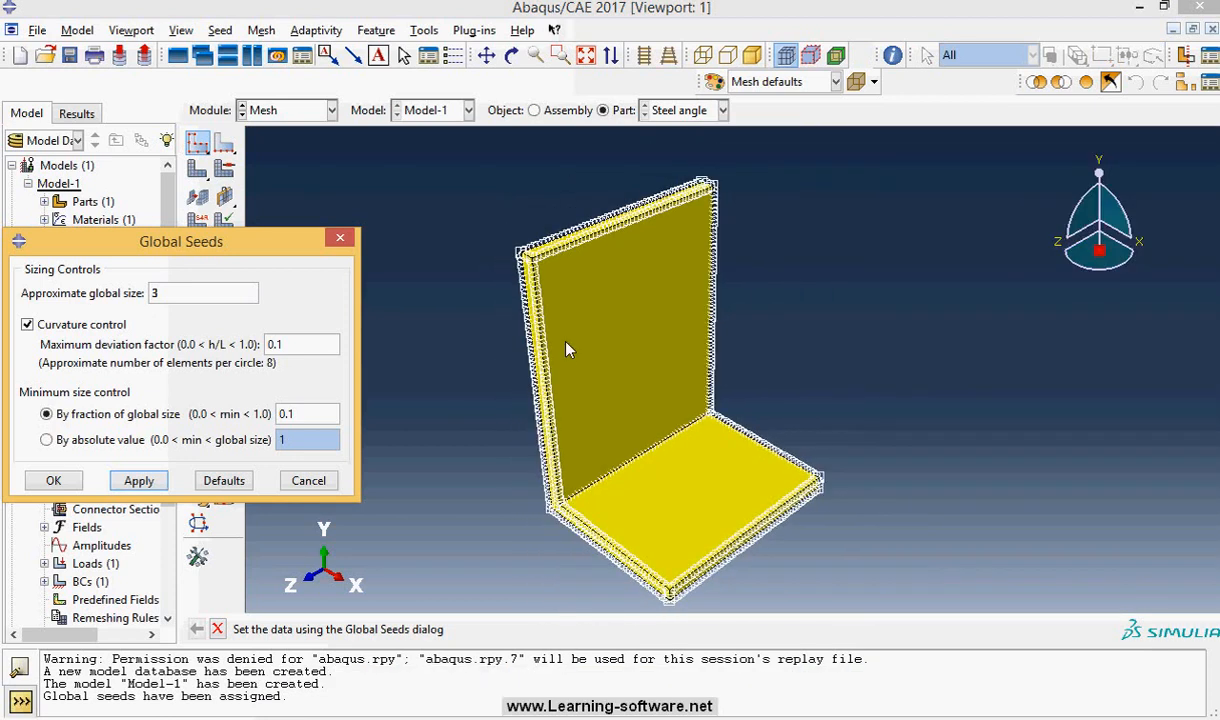
{"action": "left_click", "coordinate": [53, 480]}
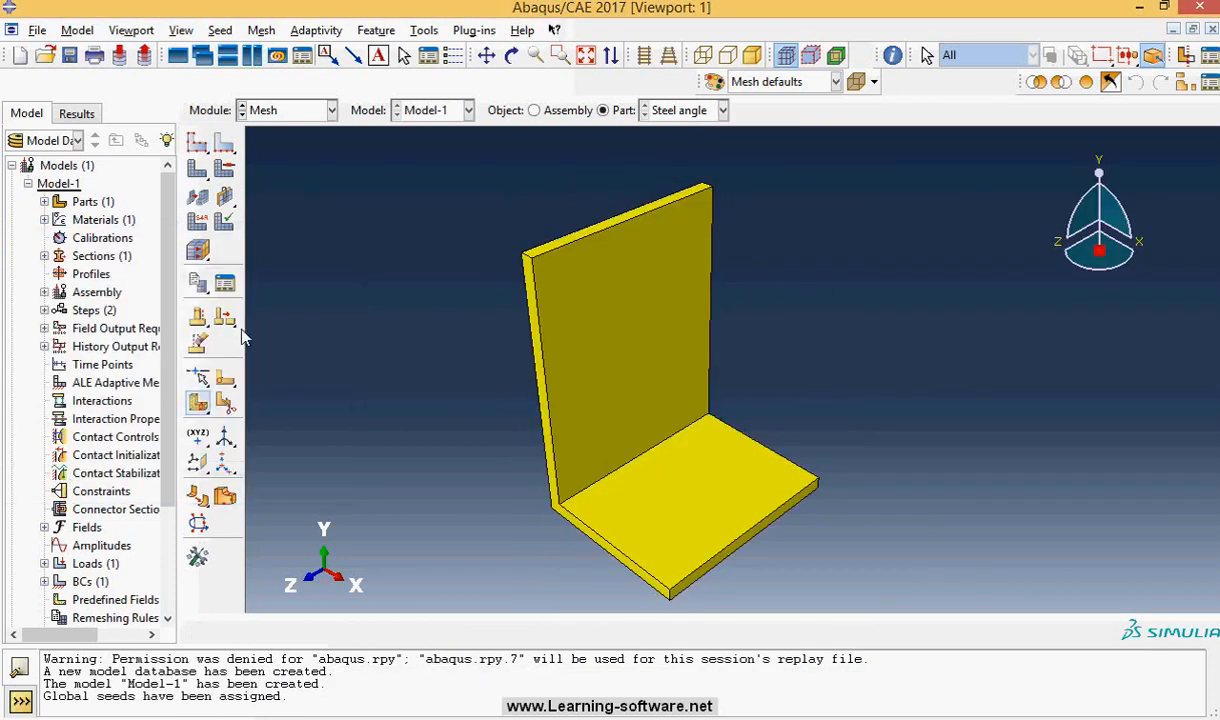
Step: Mesh the Steel angle part and check the message reporting the generated elements
{"action": "left_click", "coordinate": [202, 174]}
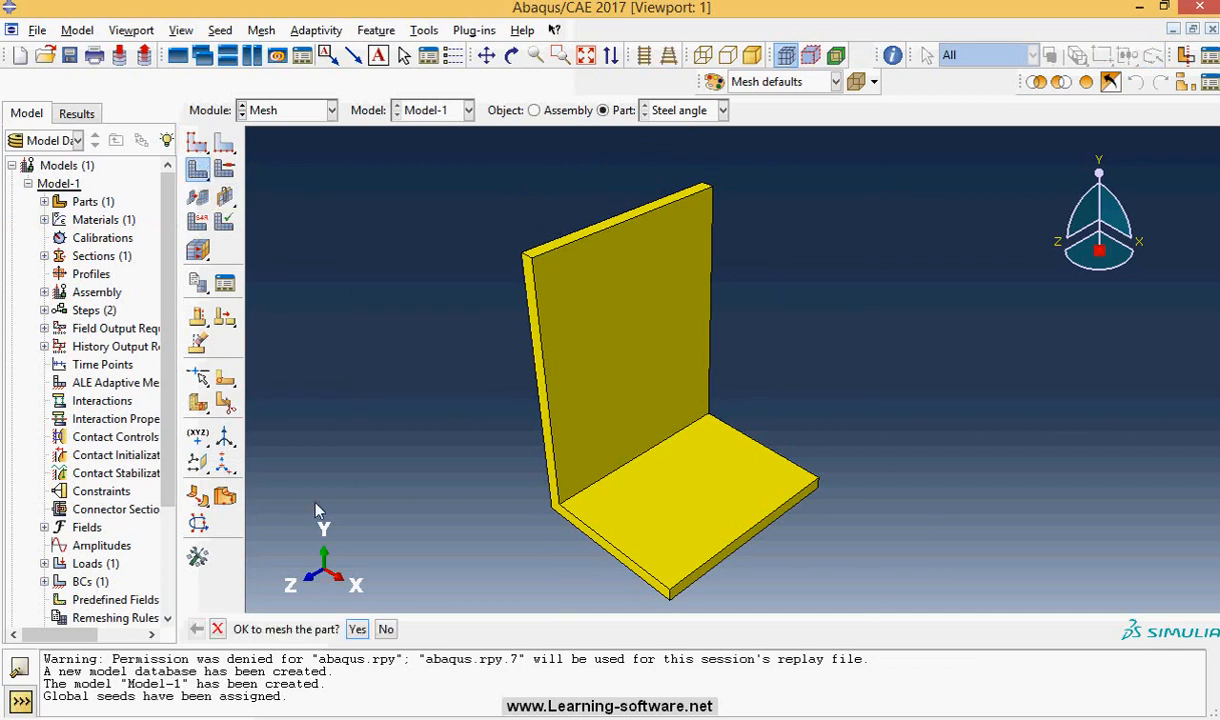
{"action": "left_click", "coordinate": [357, 629]}
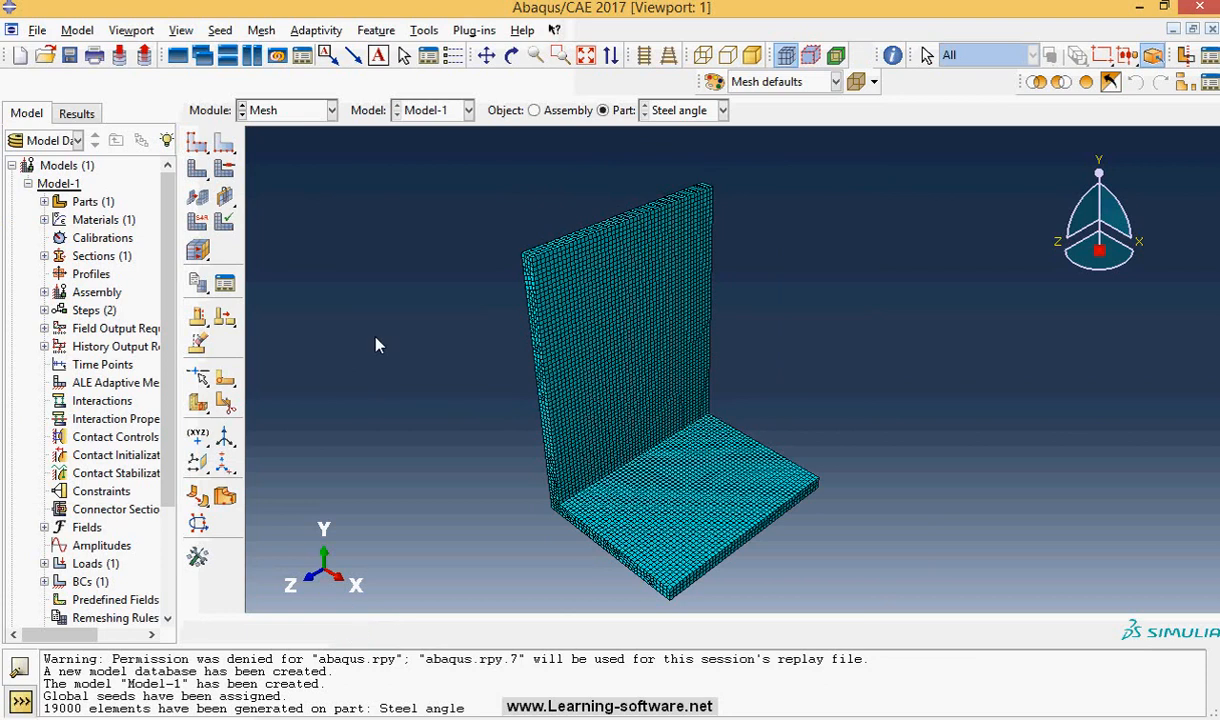
{"action": "double_click", "coordinate": [60, 708]}
{"action": "left_click_drag", "start_coordinate": [45, 708], "coordinate": [187, 708]}
{"action": "left_click", "coordinate": [372, 391]}
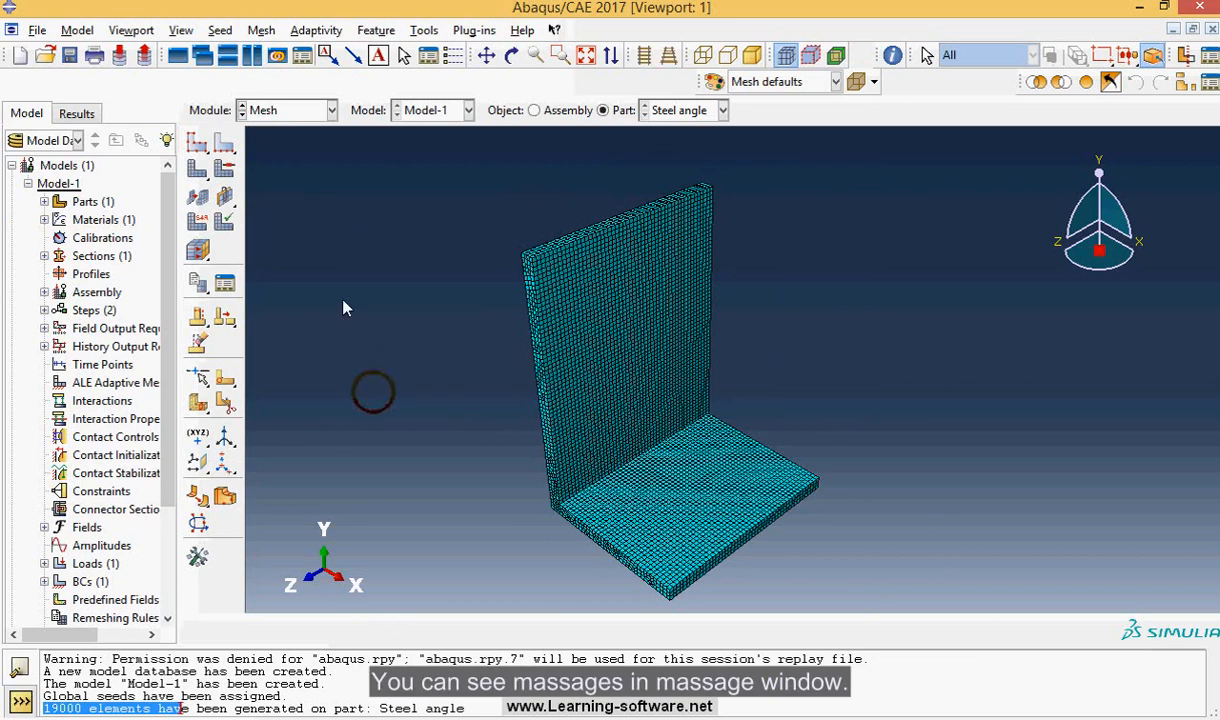
{"action": "left_click", "coordinate": [307, 243]}
{"action": "left_click", "coordinate": [320, 705]}
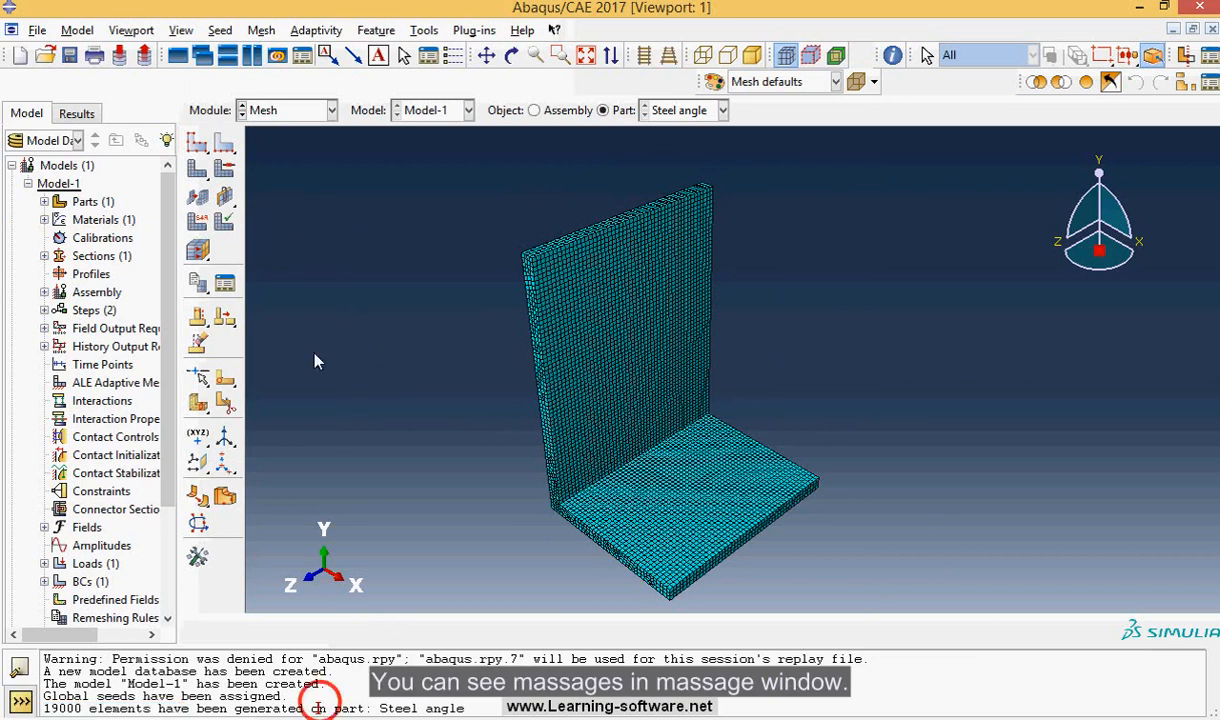
Step: Switch to the Job module and try to create a job named Steel angle from Model-1
{"action": "left_click", "coordinate": [306, 112]}
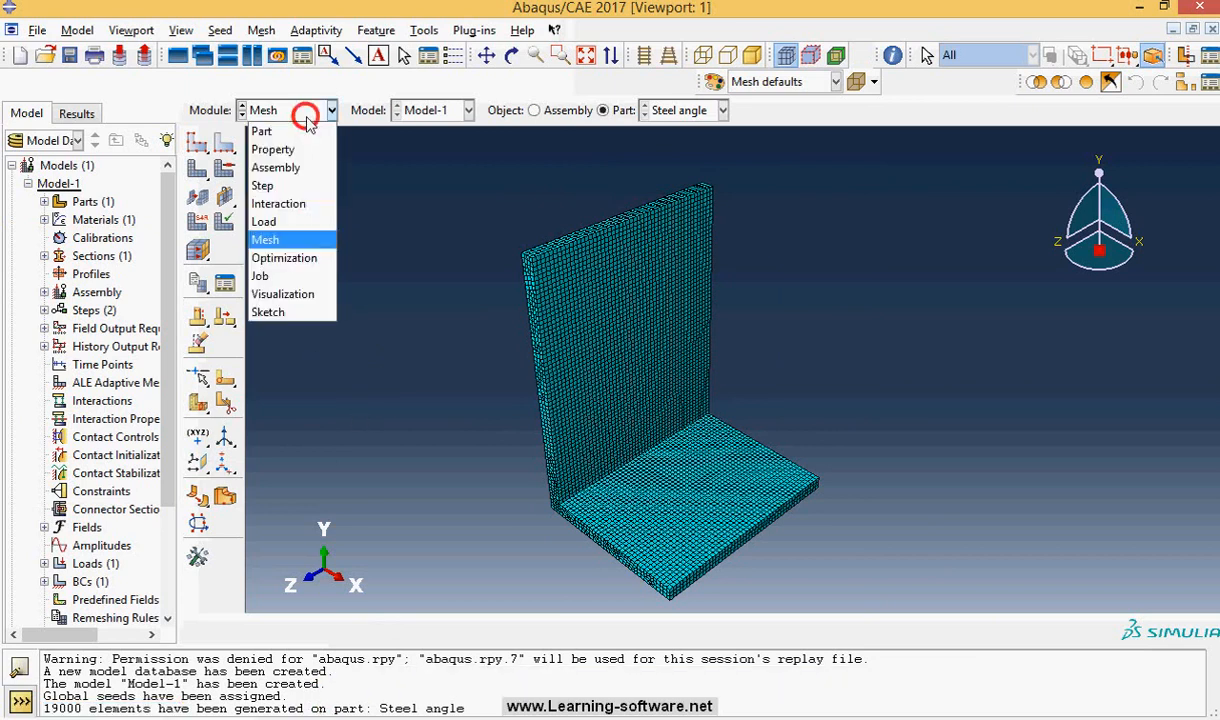
{"action": "left_click", "coordinate": [262, 277]}
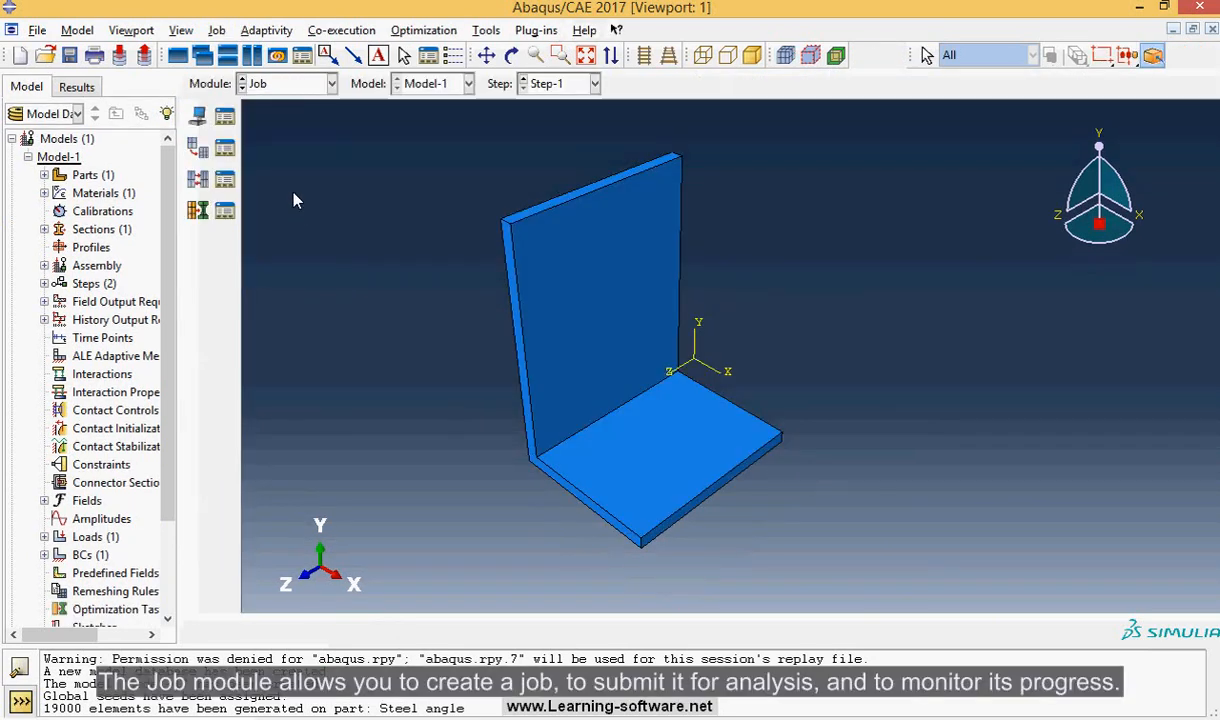
{"action": "left_click", "coordinate": [197, 125]}
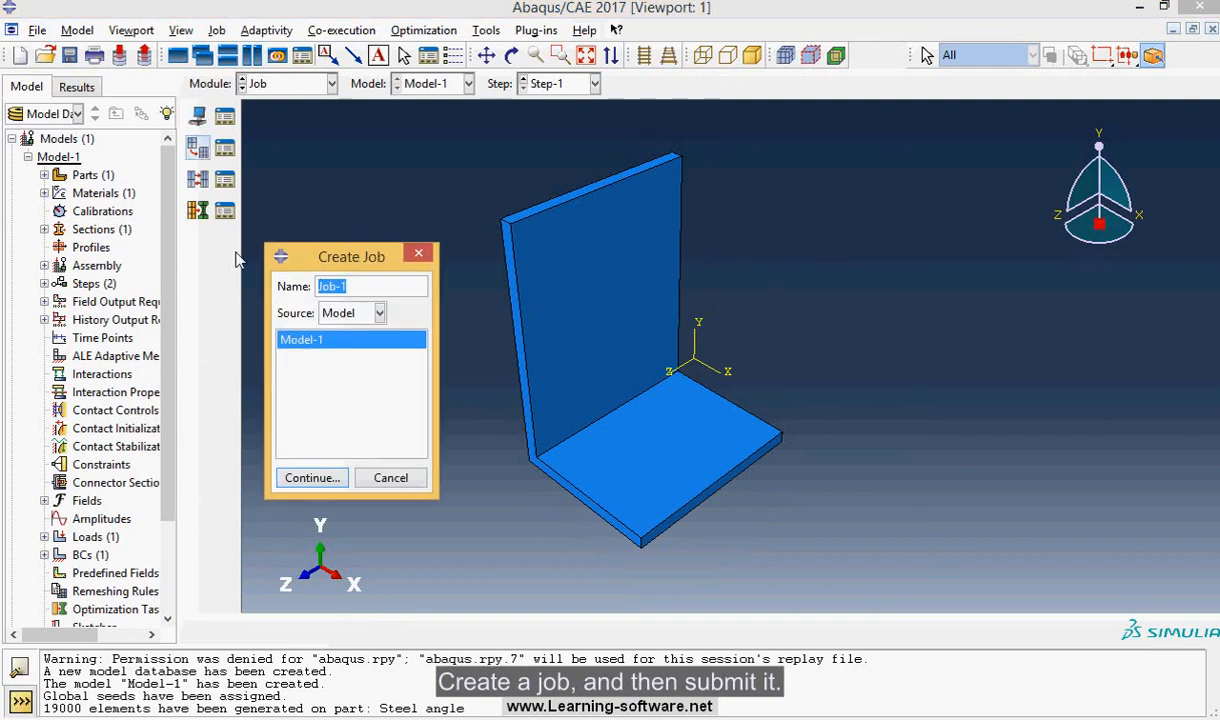
{"action": "type", "text": "S"}
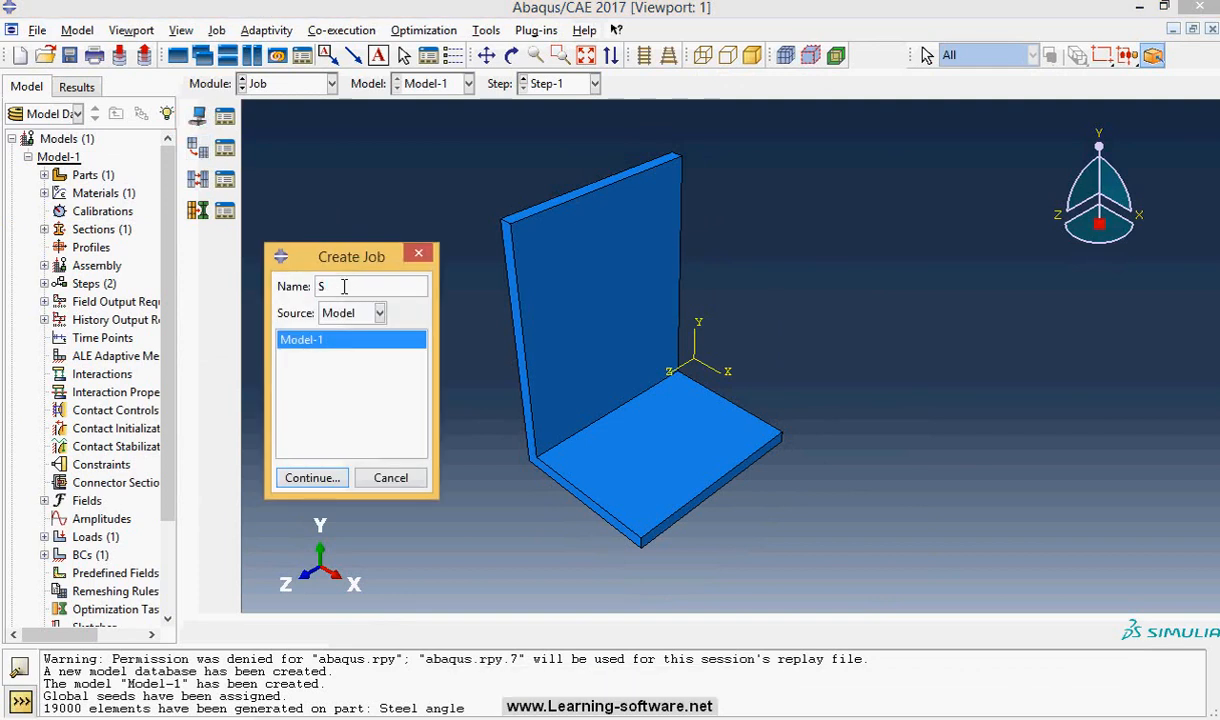
{"action": "type", "text": "tee"}
{"action": "type", "text": "l_a"}
{"action": "left_click", "coordinate": [313, 480]}
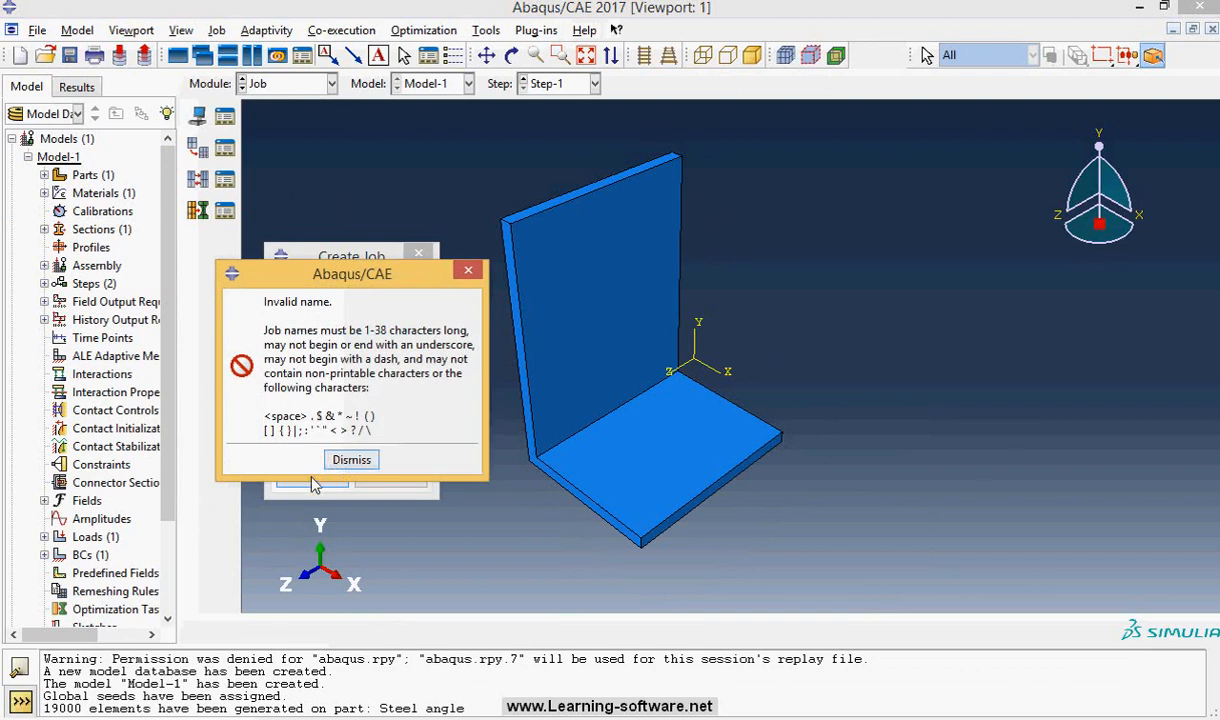
{"action": "left_click", "coordinate": [350, 460]}
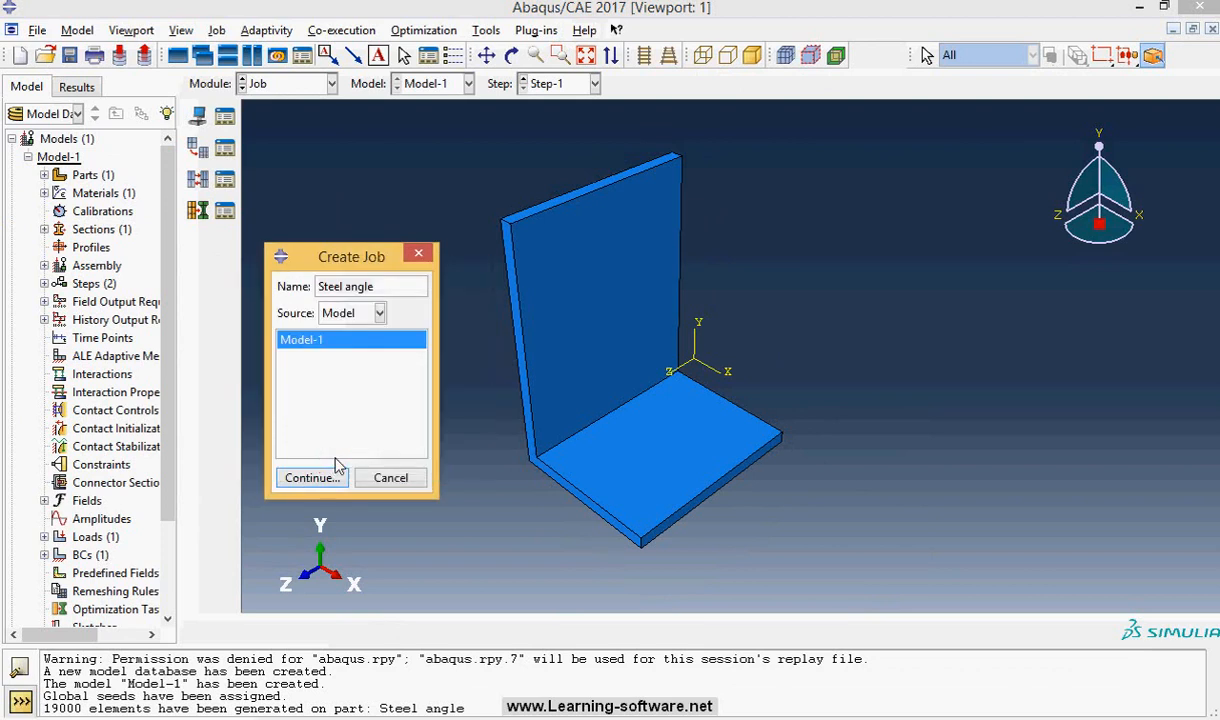
Step: Correct the job name to Steelangle and create it as a full analysis run in the background with immediate submission
{"action": "left_click", "coordinate": [347, 286]}
{"action": "key", "text": "BackSpace"}
{"action": "left_click", "coordinate": [322, 476]}
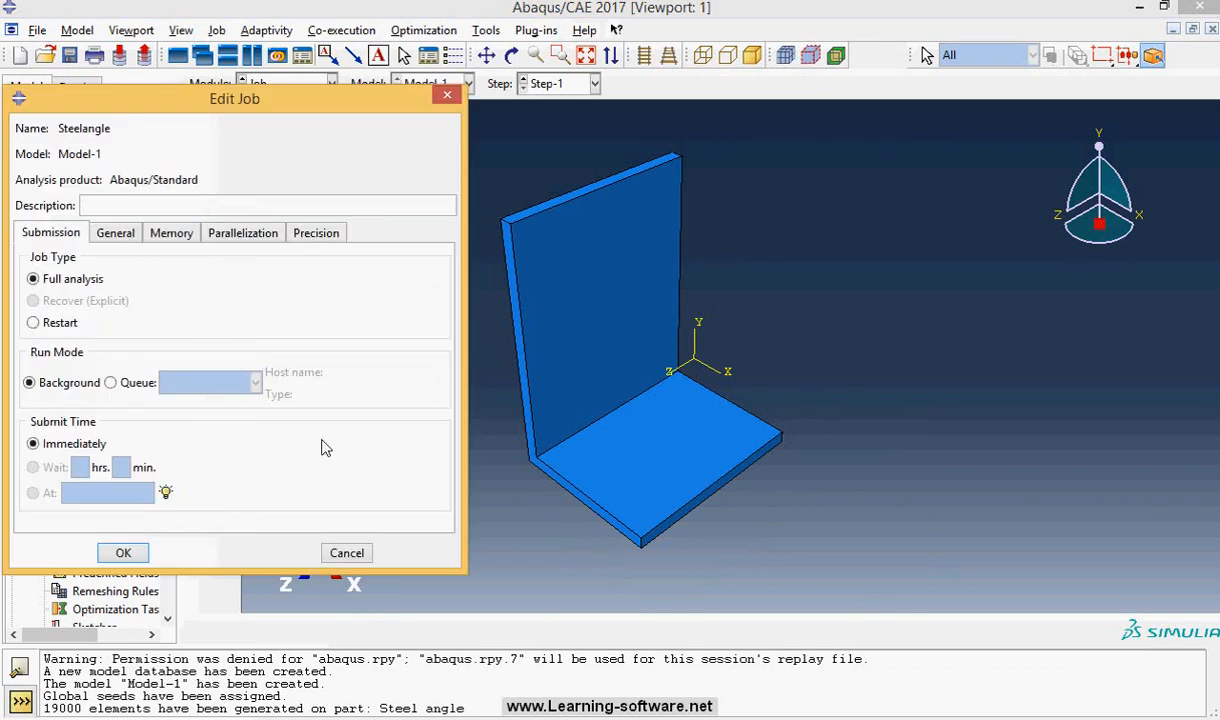
{"action": "left_click", "coordinate": [124, 552]}
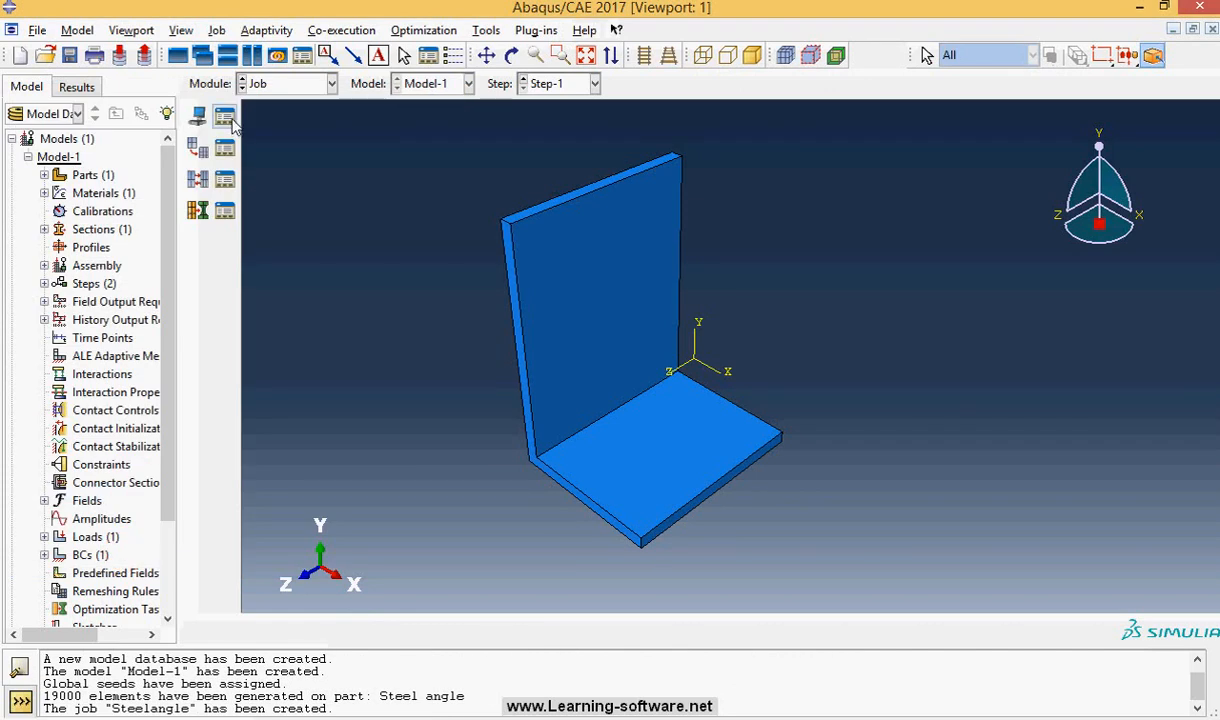
Step: Open the Job Manager, enlarge its window and submit the Steelangle job for analysis
{"action": "left_click", "coordinate": [229, 118]}
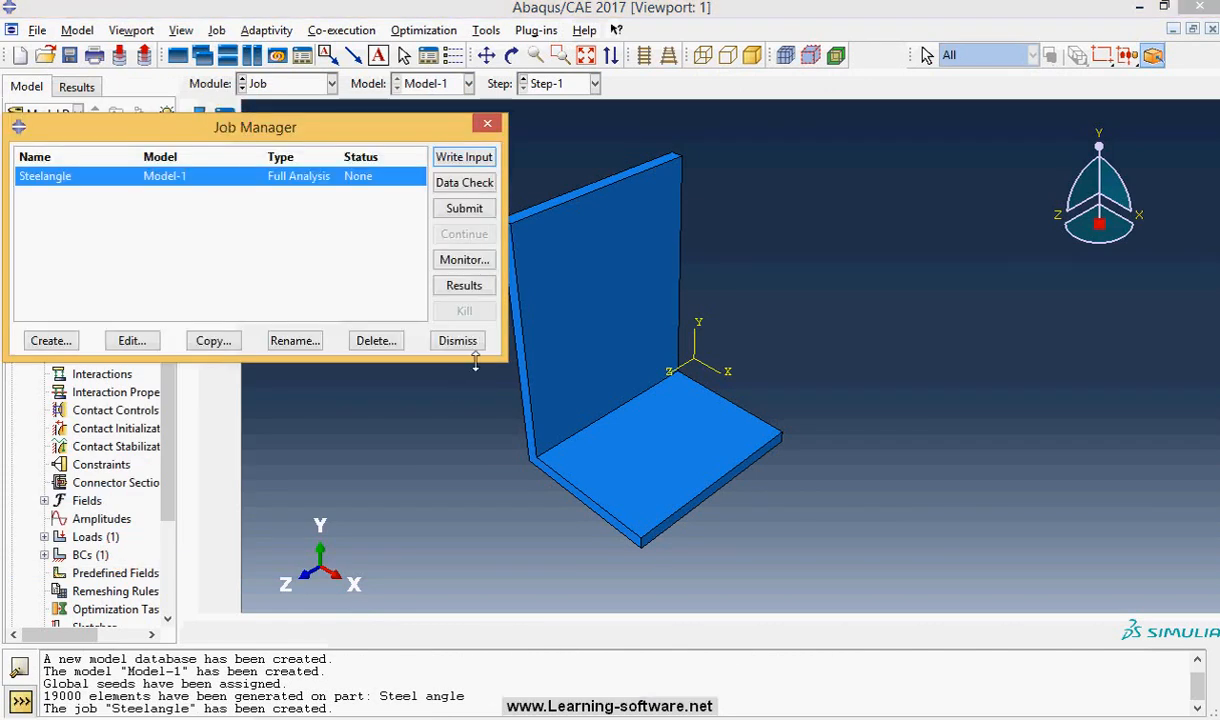
{"action": "left_click_drag", "start_coordinate": [475, 360], "coordinate": [475, 512]}
{"action": "left_click_drag", "start_coordinate": [505, 437], "coordinate": [621, 438]}
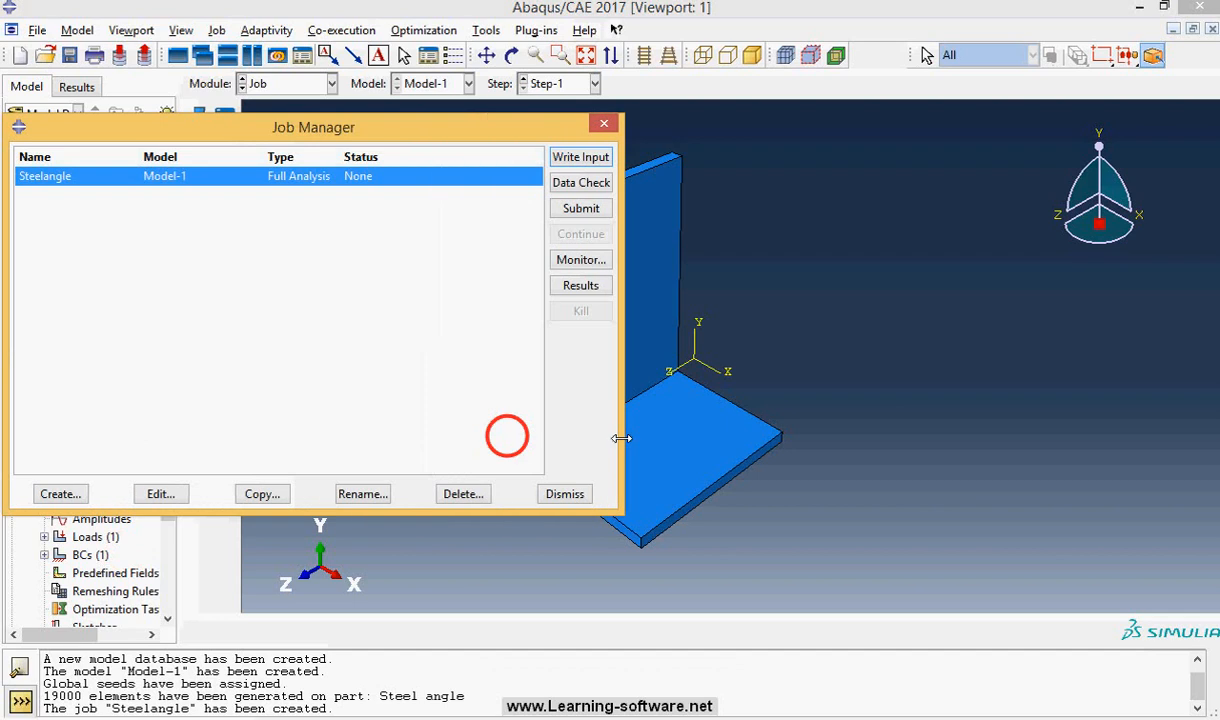
{"action": "left_click", "coordinate": [573, 209]}
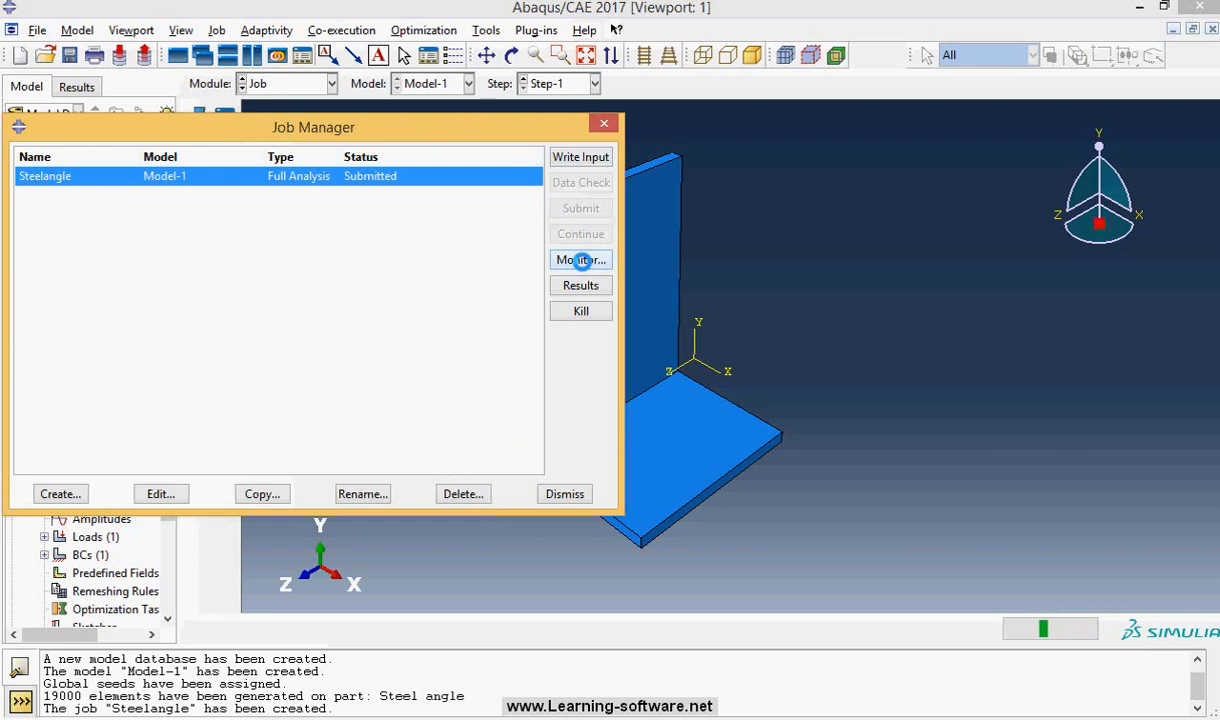
Step: Monitor the Steelangle job in an enlarged window, check the log for its completion entries and close the monitor
{"action": "left_click", "coordinate": [581, 261]}
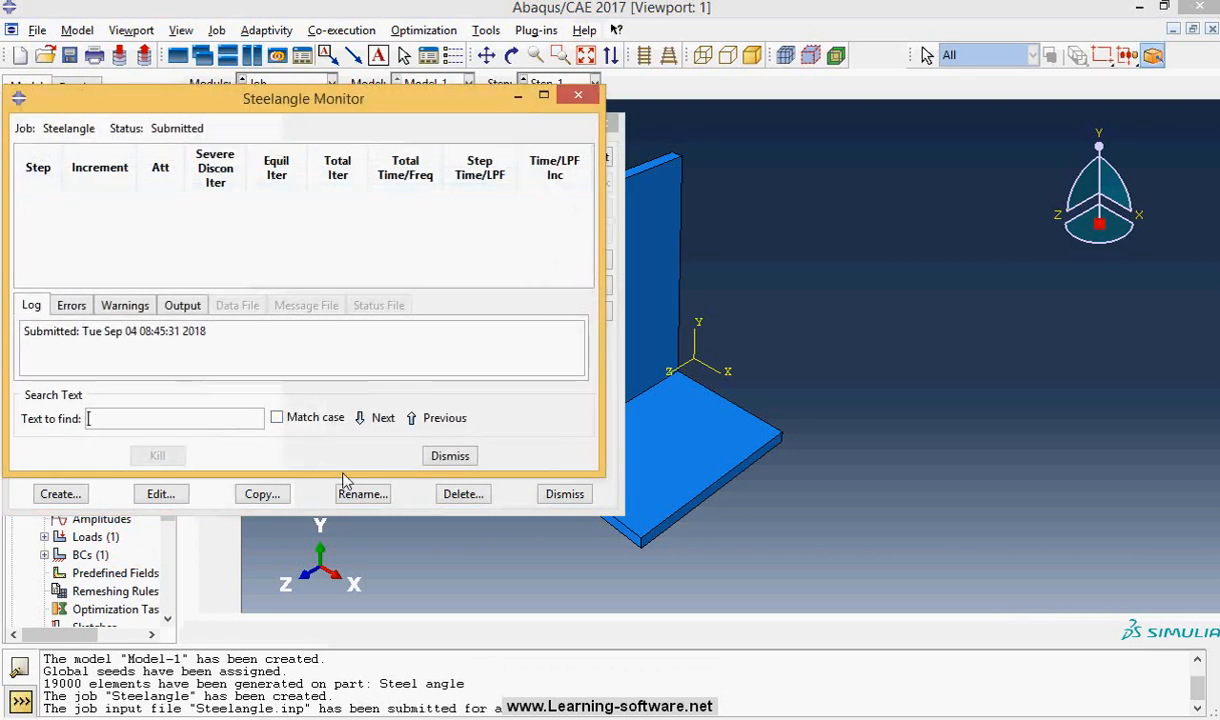
{"action": "left_click_drag", "start_coordinate": [341, 471], "coordinate": [334, 660]}
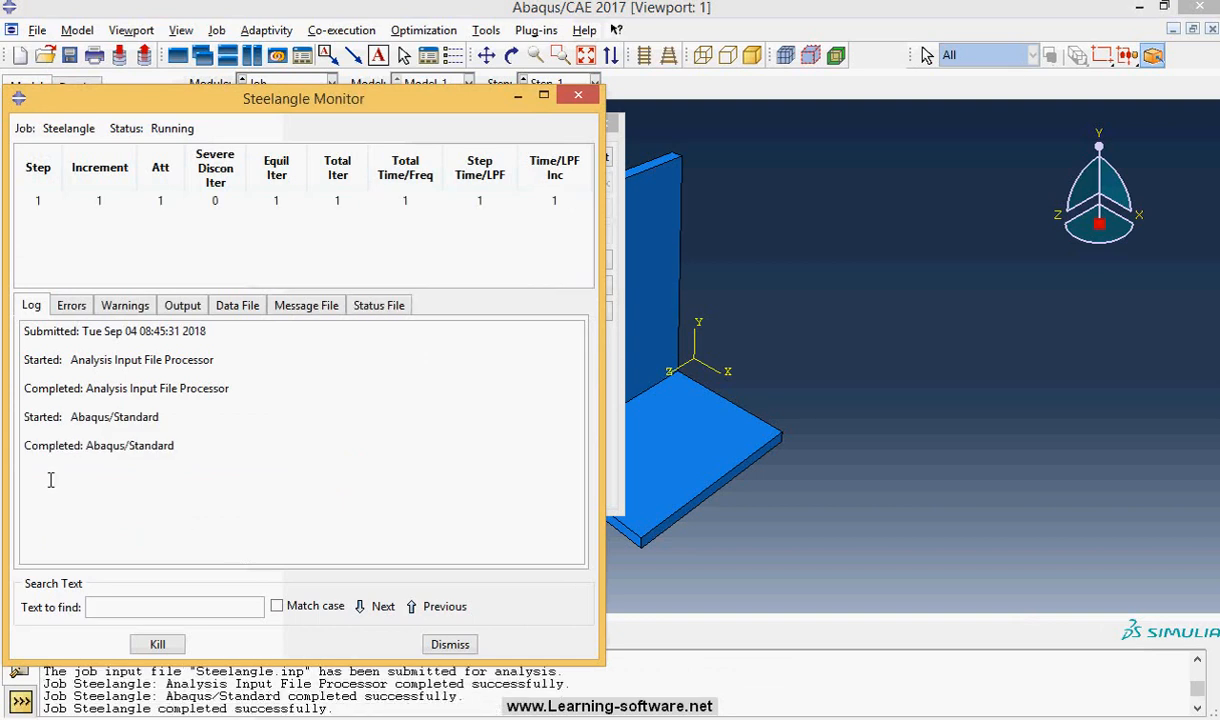
{"action": "left_click_drag", "start_coordinate": [26, 445], "coordinate": [178, 445]}
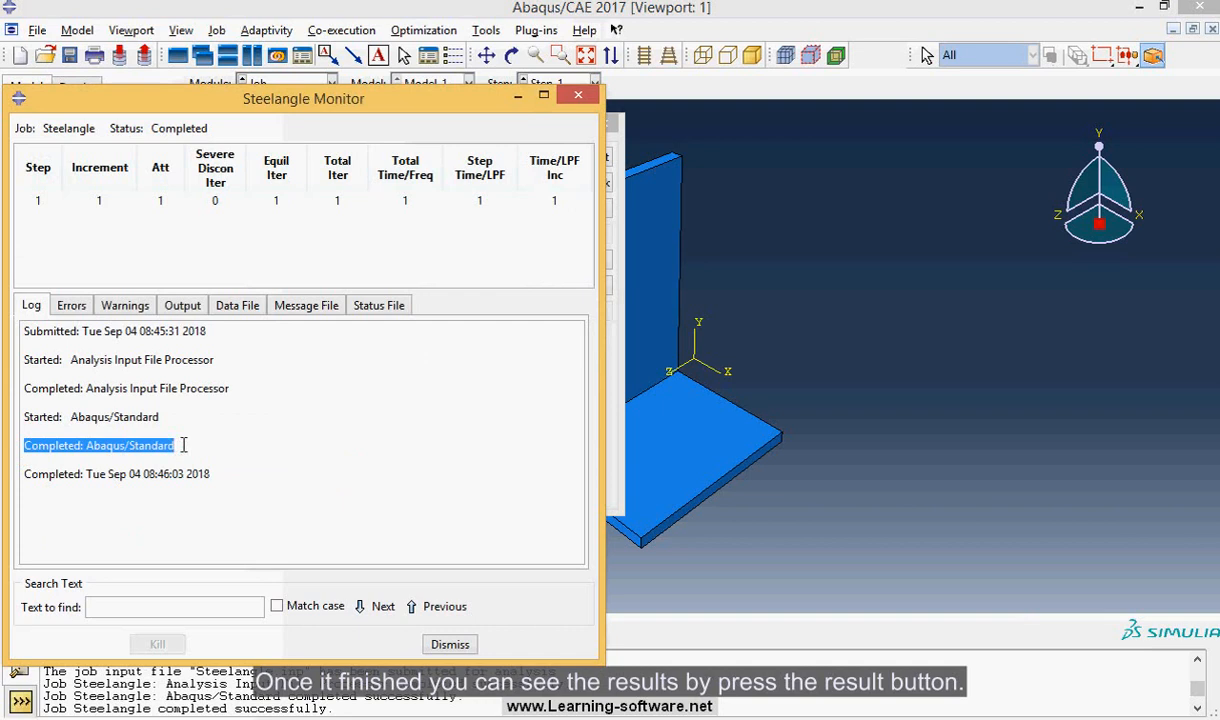
{"action": "left_click", "coordinate": [180, 515]}
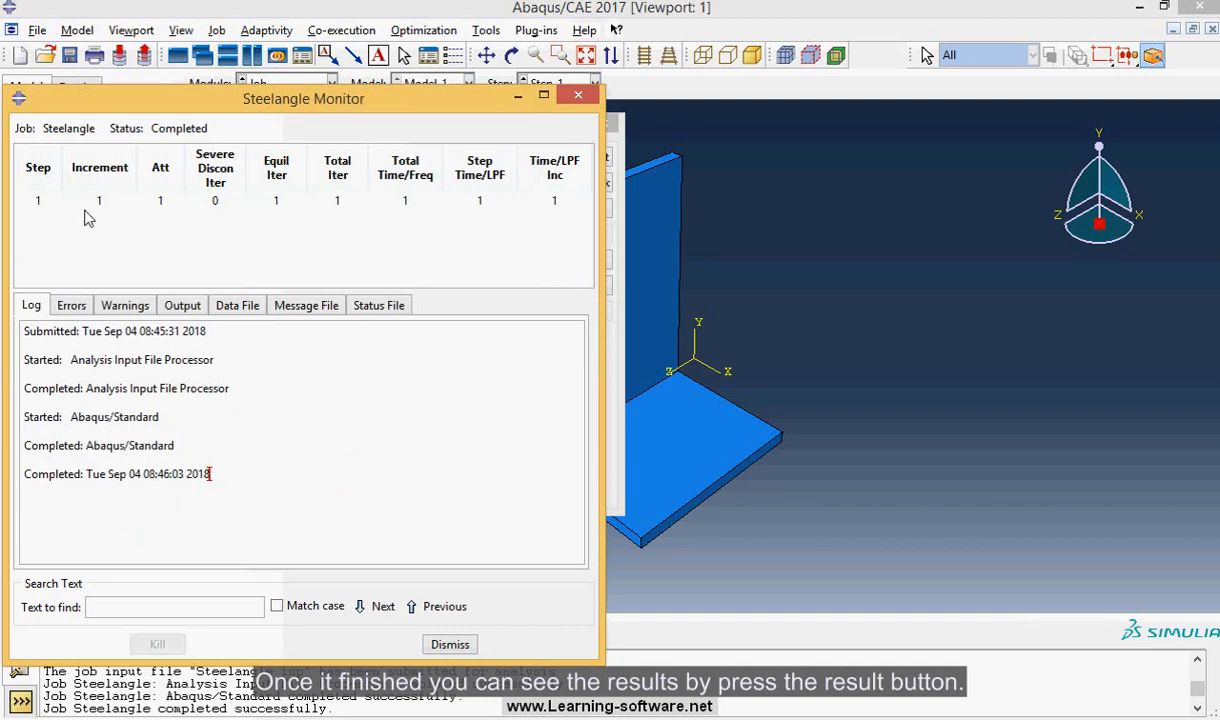
{"action": "left_click", "coordinate": [449, 644]}
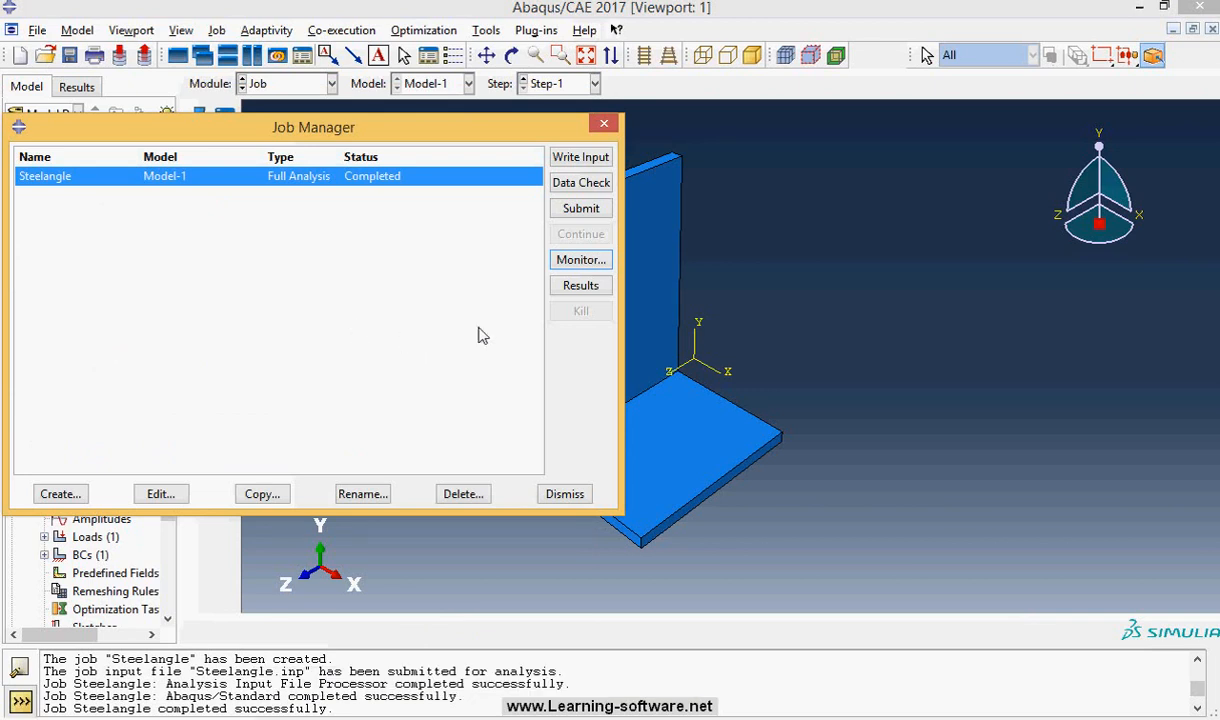
Step: Open the Steelangle job results in the Visualization module and plot the contours on the deformed shape
{"action": "left_click", "coordinate": [581, 287]}
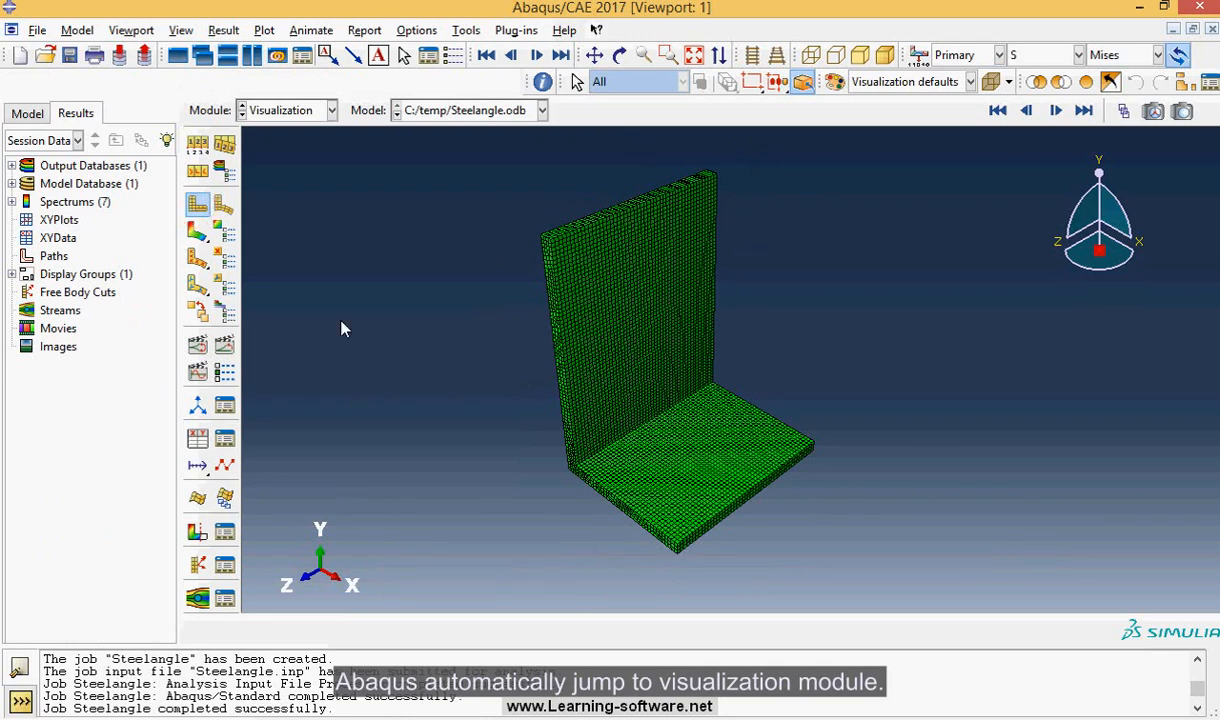
{"action": "left_click", "coordinate": [199, 235]}
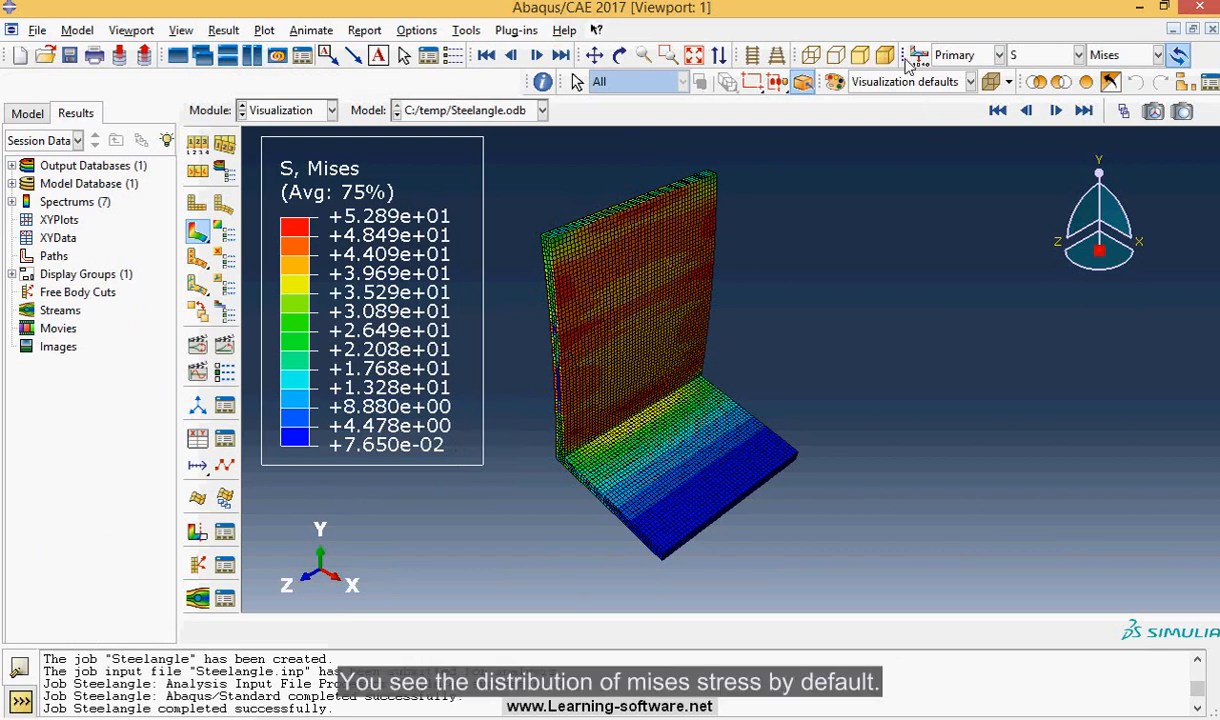
Step: Undock the Field Output toolbar into the viewport and hide it
{"action": "left_click_drag", "start_coordinate": [903, 54], "coordinate": [795, 215]}
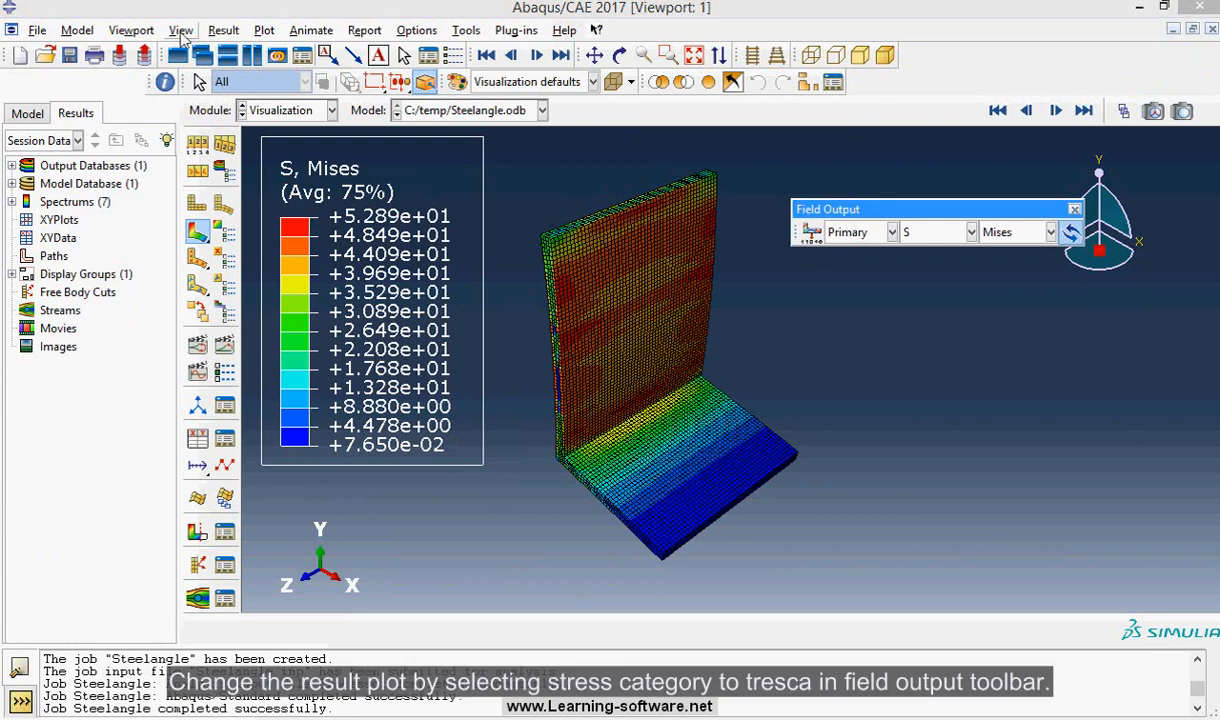
{"action": "left_click", "coordinate": [181, 31]}
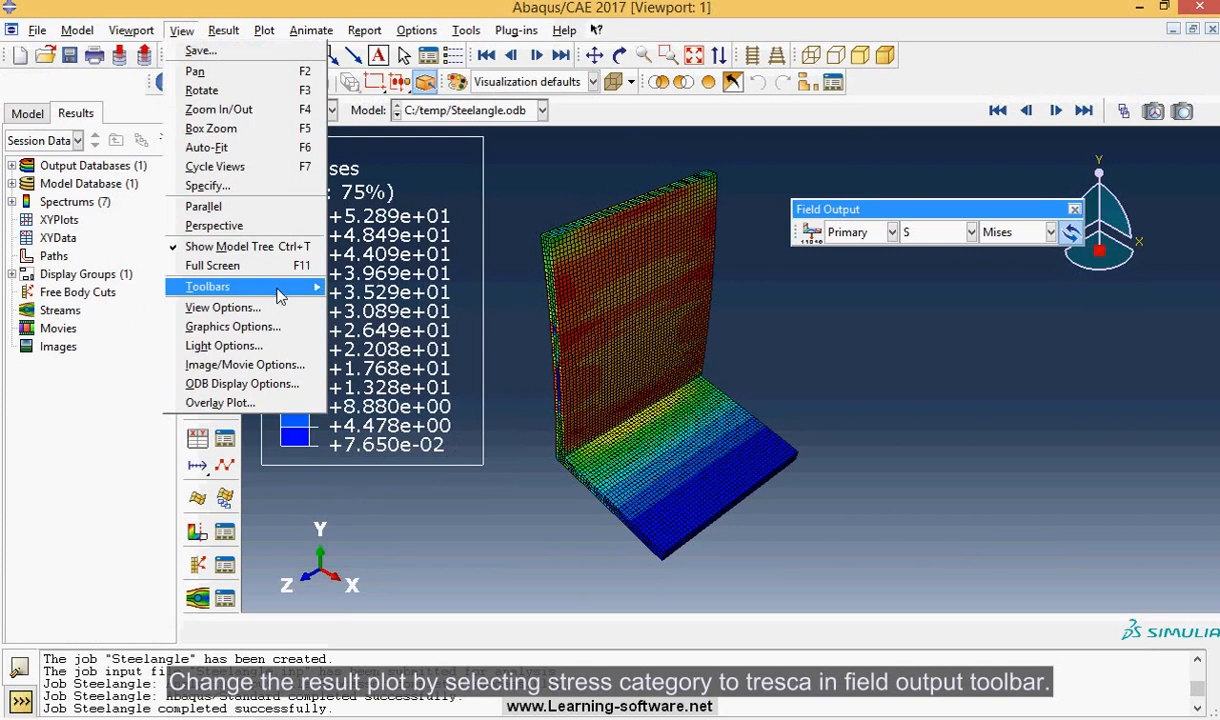
{"action": "mouse_move", "coordinate": [280, 295]}
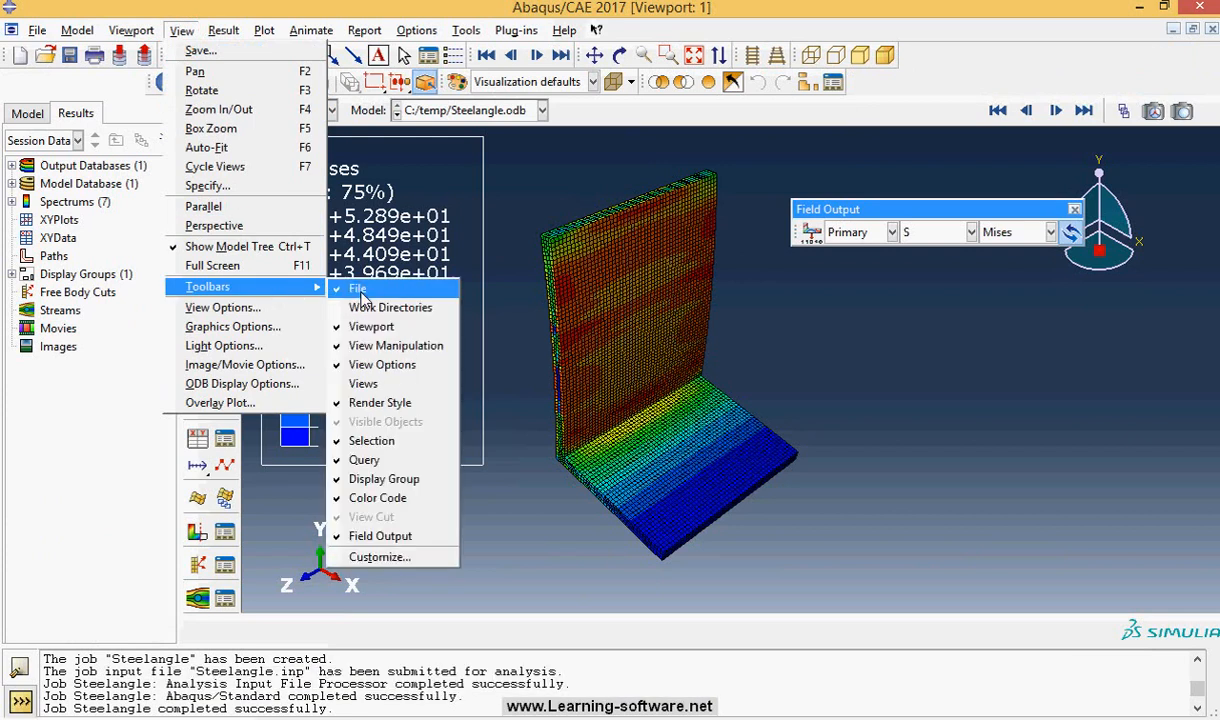
{"action": "left_click", "coordinate": [378, 537]}
Step: Show the Field Output toolbar and dock it in the main toolbar row, just before the frame-stepping controls
{"action": "left_click", "coordinate": [181, 31]}
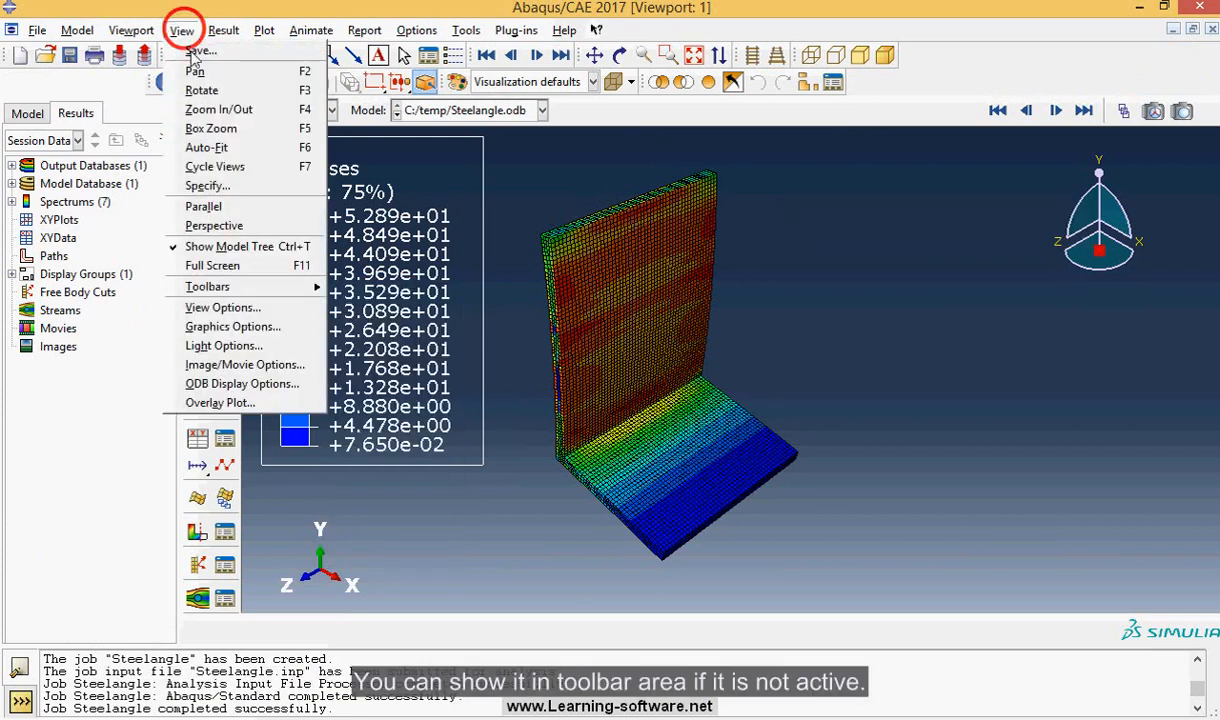
{"action": "mouse_move", "coordinate": [280, 288]}
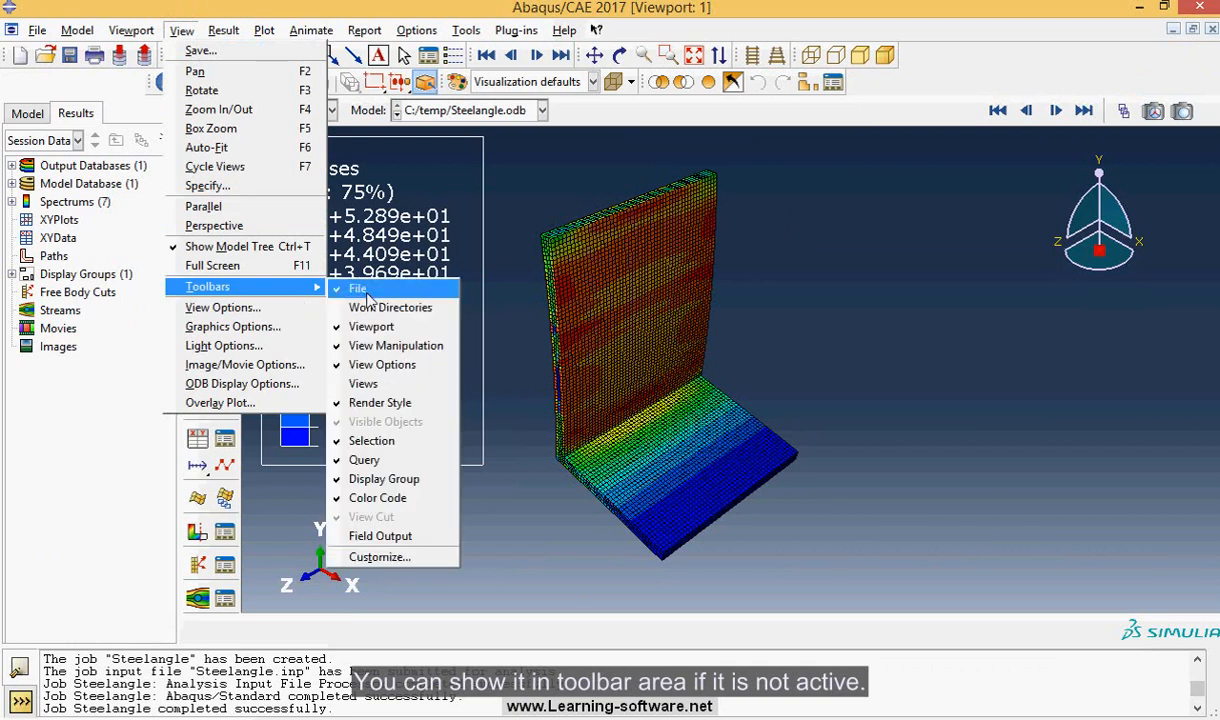
{"action": "left_click", "coordinate": [373, 534]}
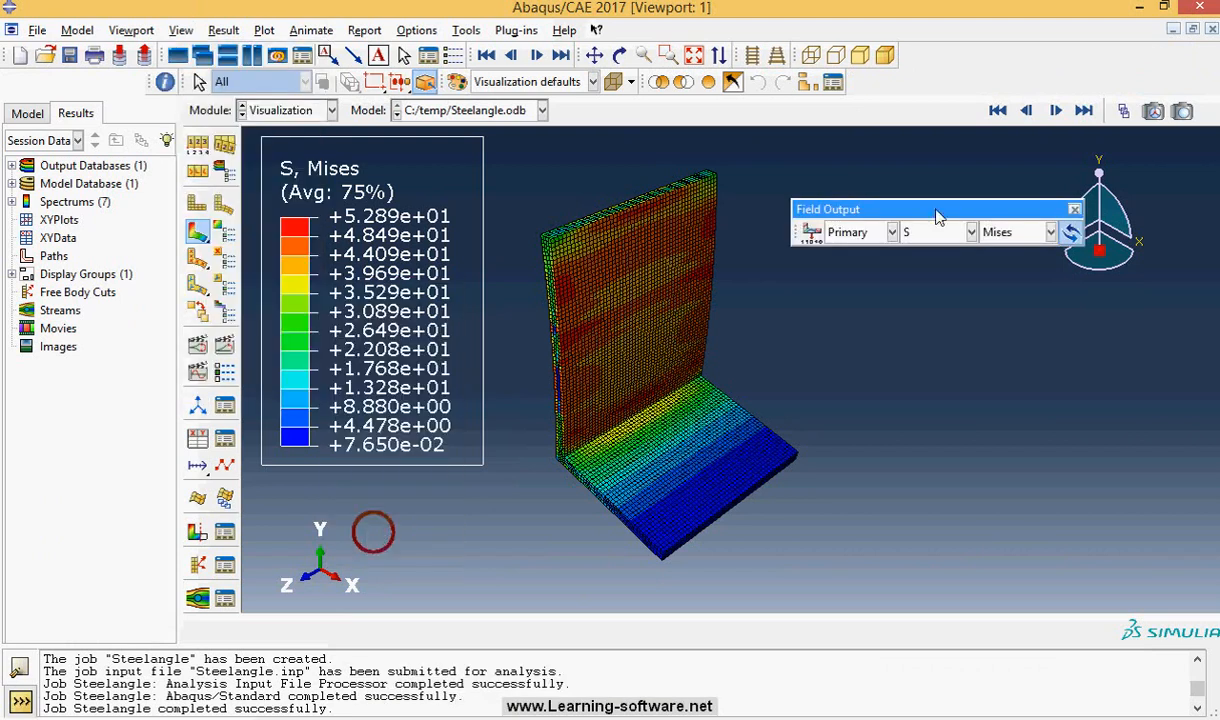
{"action": "left_click_drag", "start_coordinate": [937, 218], "coordinate": [436, 50]}
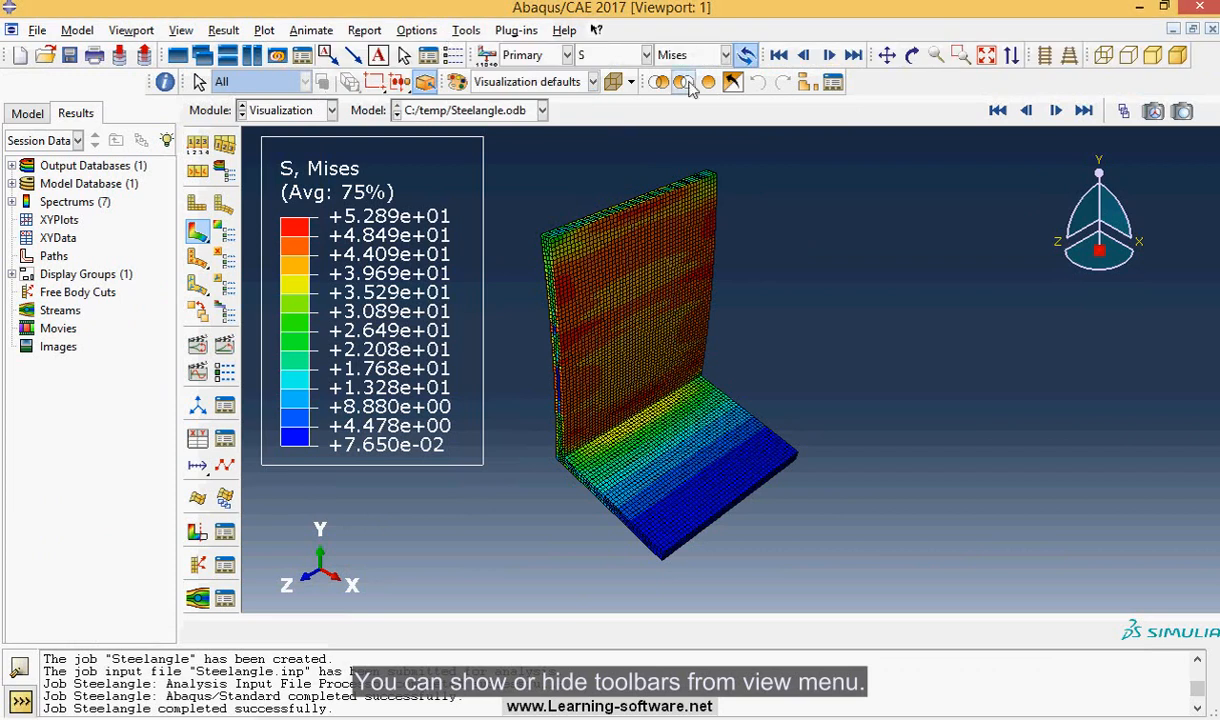
Step: Change the plotted stress component of field output S to Tresca
{"action": "left_click", "coordinate": [726, 55]}
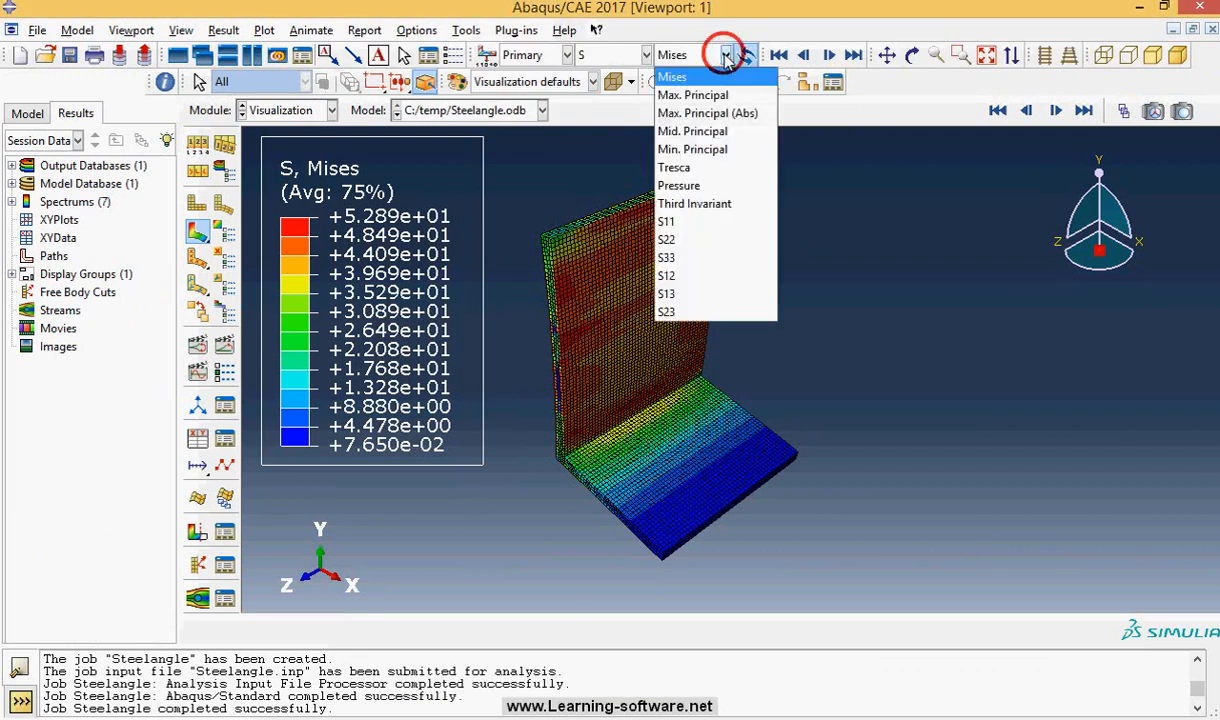
{"action": "left_click", "coordinate": [686, 168]}
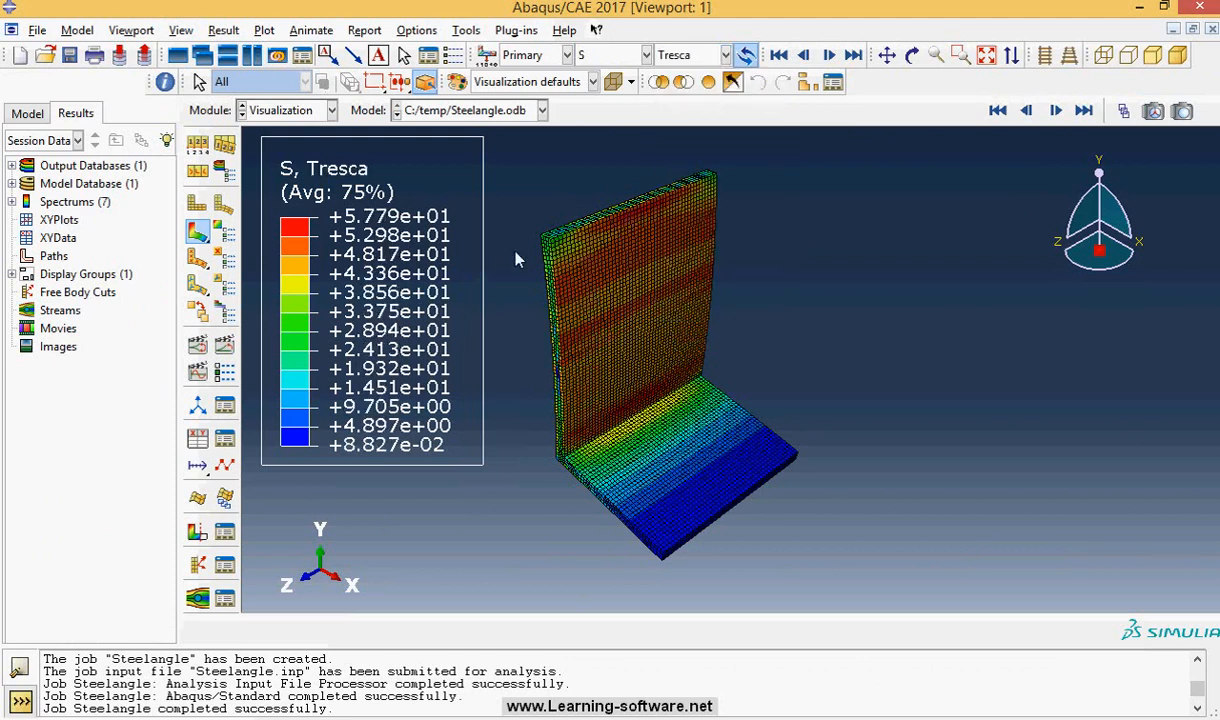
Step: Examine the Tresca stress distribution on the deformed angle, especially around the inner corner, from close up and from a rotated viewpoint
{"action": "scroll", "coordinate": [520, 260], "scroll_direction": "down", "scroll_amount": 2}
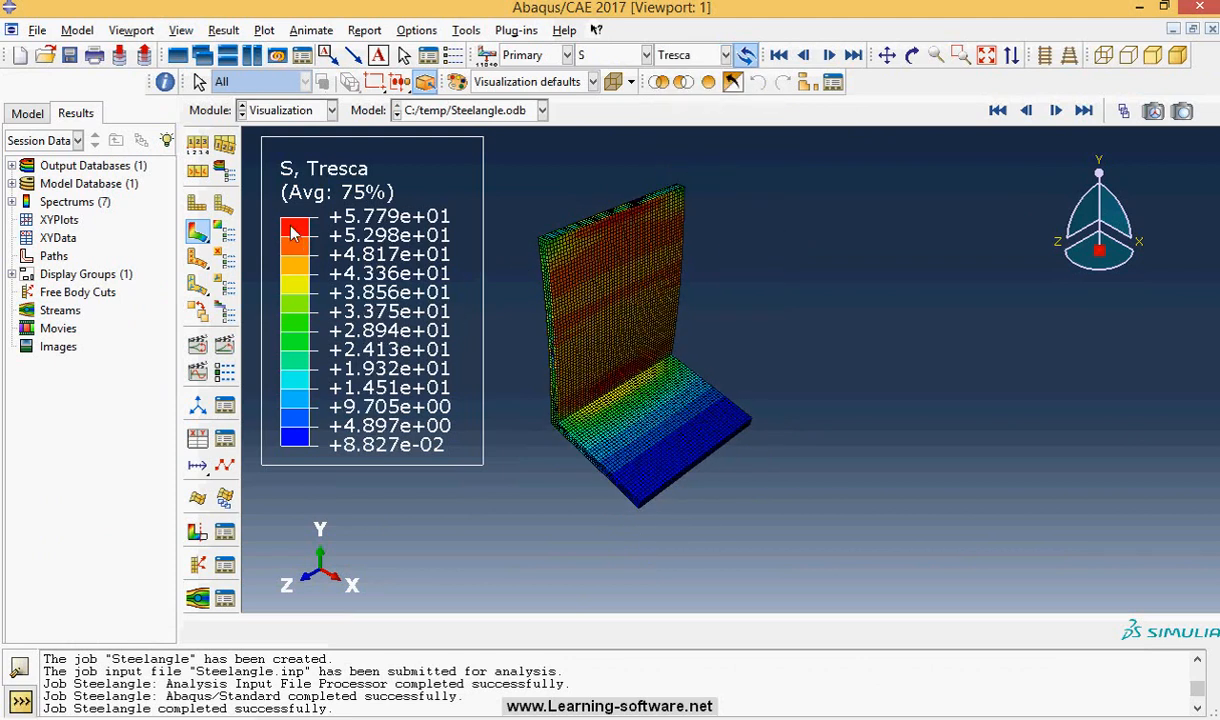
{"action": "scroll", "coordinate": [510, 340], "scroll_direction": "up", "scroll_amount": 5}
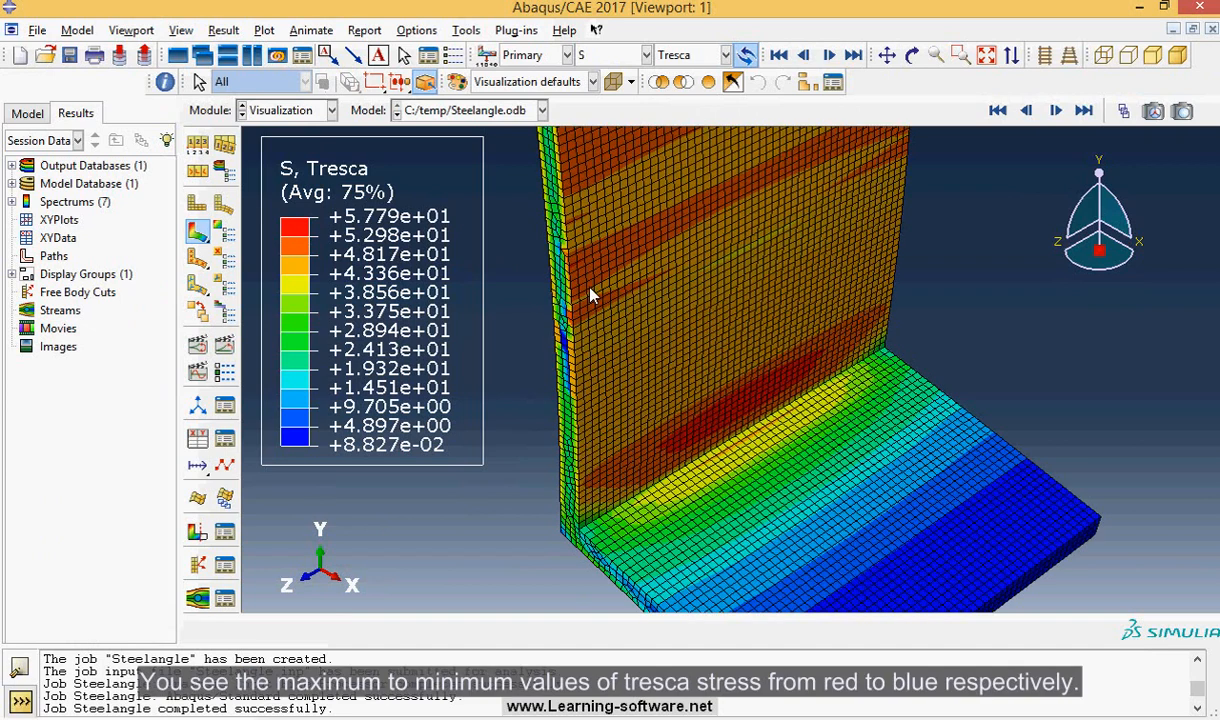
{"action": "scroll", "coordinate": [536, 285], "scroll_direction": "down", "scroll_amount": 3}
{"action": "scroll", "coordinate": [714, 388], "scroll_direction": "up", "scroll_amount": 3}
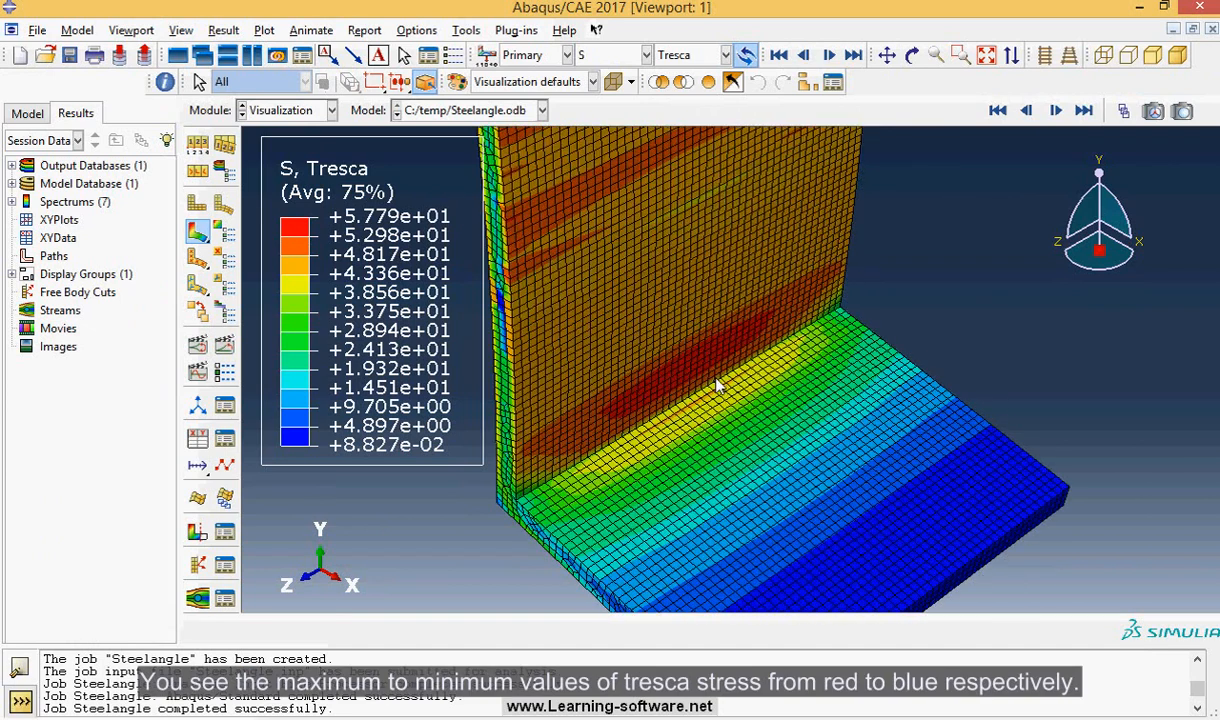
{"action": "scroll", "coordinate": [716, 385], "scroll_direction": "up", "scroll_amount": 2}
{"action": "scroll", "coordinate": [790, 290], "scroll_direction": "down", "scroll_amount": 2}
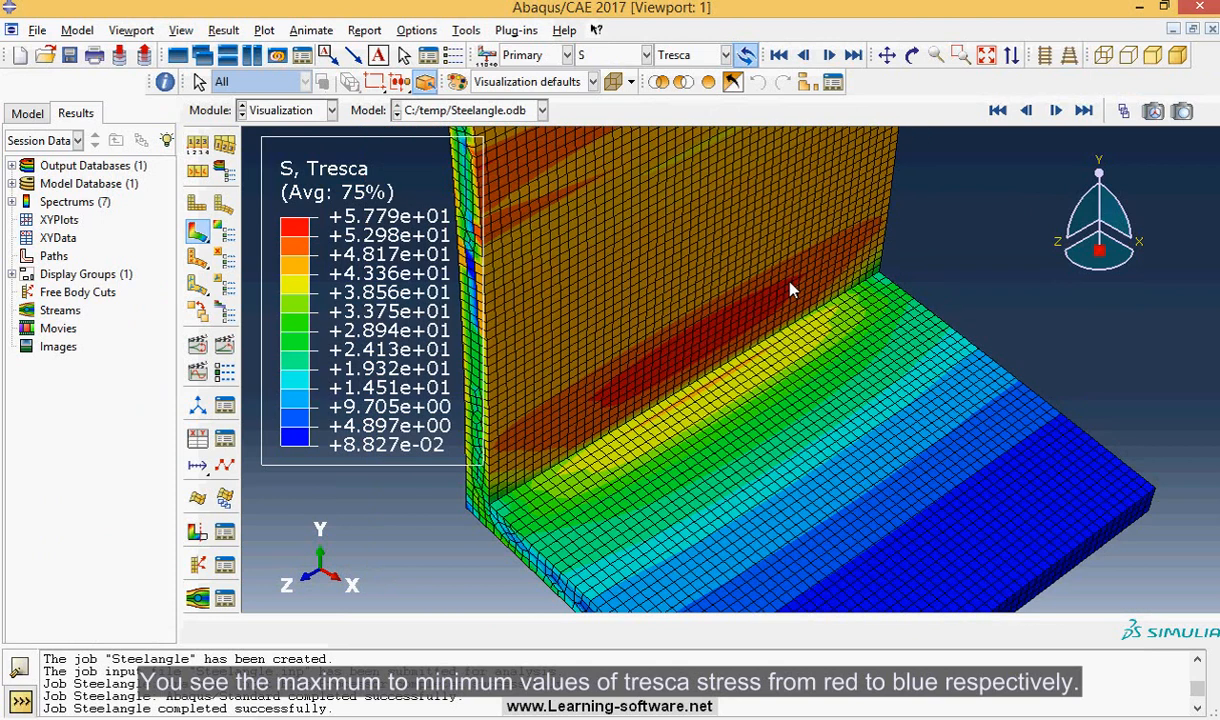
{"action": "scroll", "coordinate": [790, 290], "scroll_direction": "down", "scroll_amount": 2}
{"action": "scroll", "coordinate": [648, 485], "scroll_direction": "down", "scroll_amount": 3}
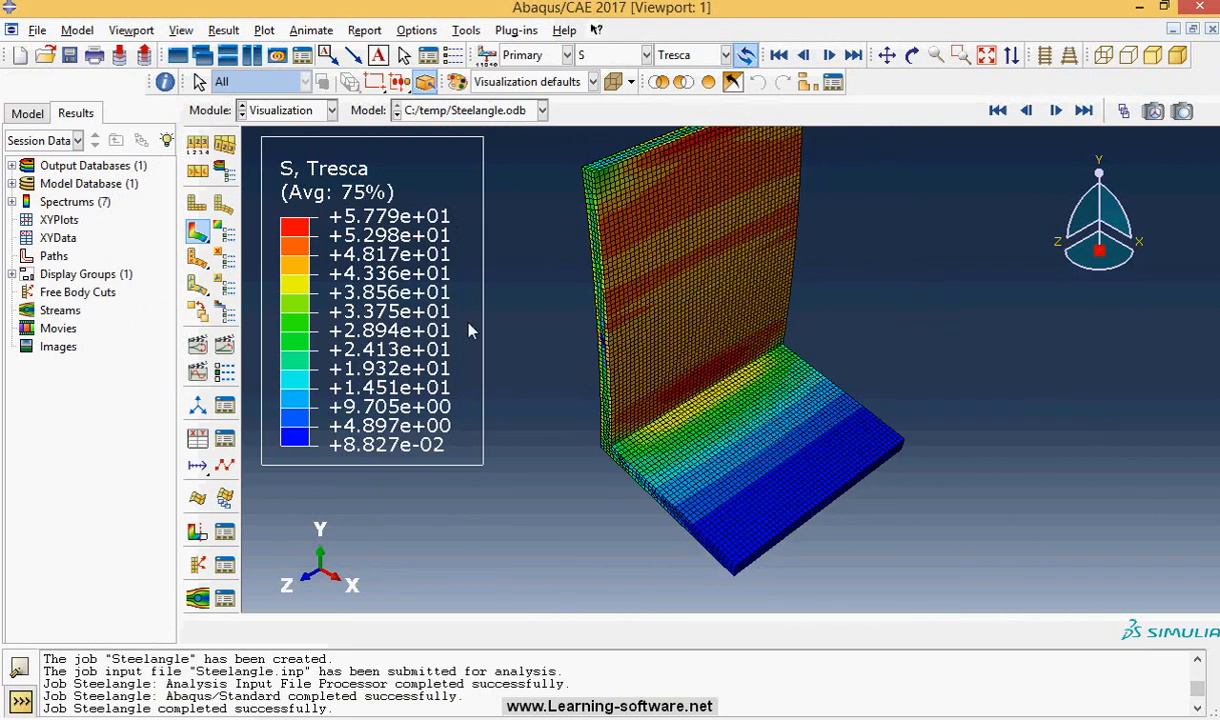
{"action": "left_click", "coordinate": [912, 55]}
{"action": "left_click_drag", "start_coordinate": [769, 392], "coordinate": [735, 439]}
{"action": "left_click_drag", "start_coordinate": [650, 517], "coordinate": [751, 416]}
{"action": "key", "text": "Escape"}
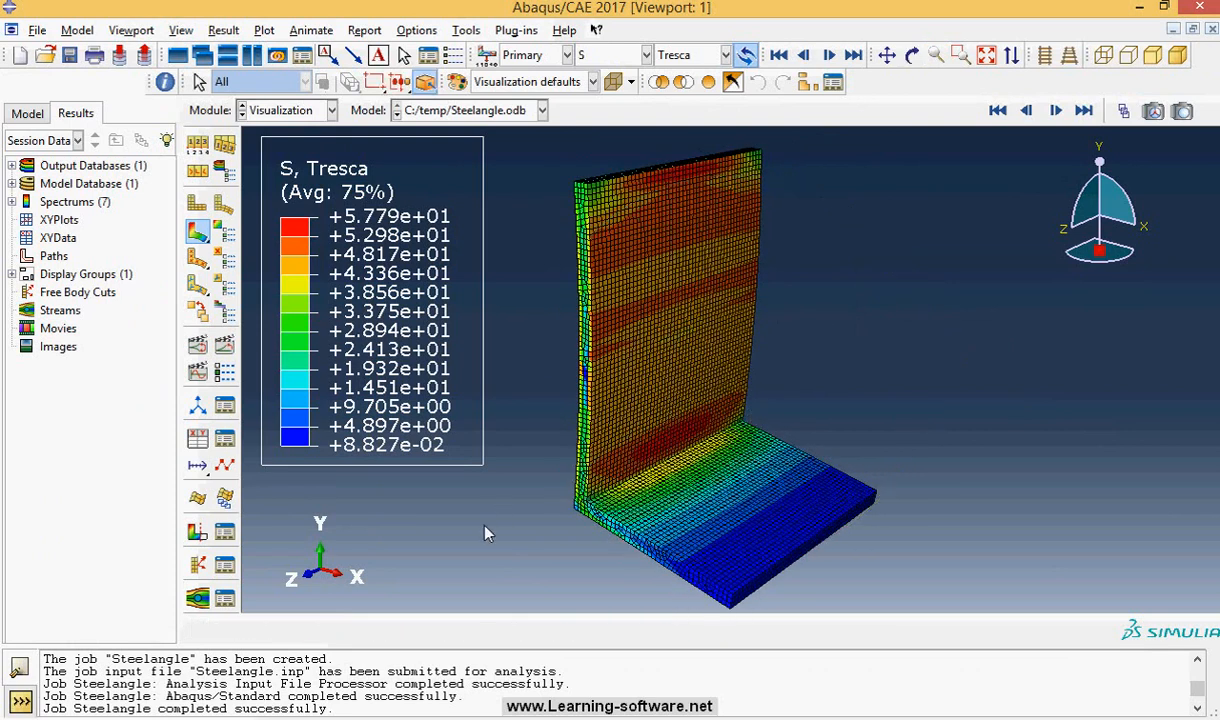